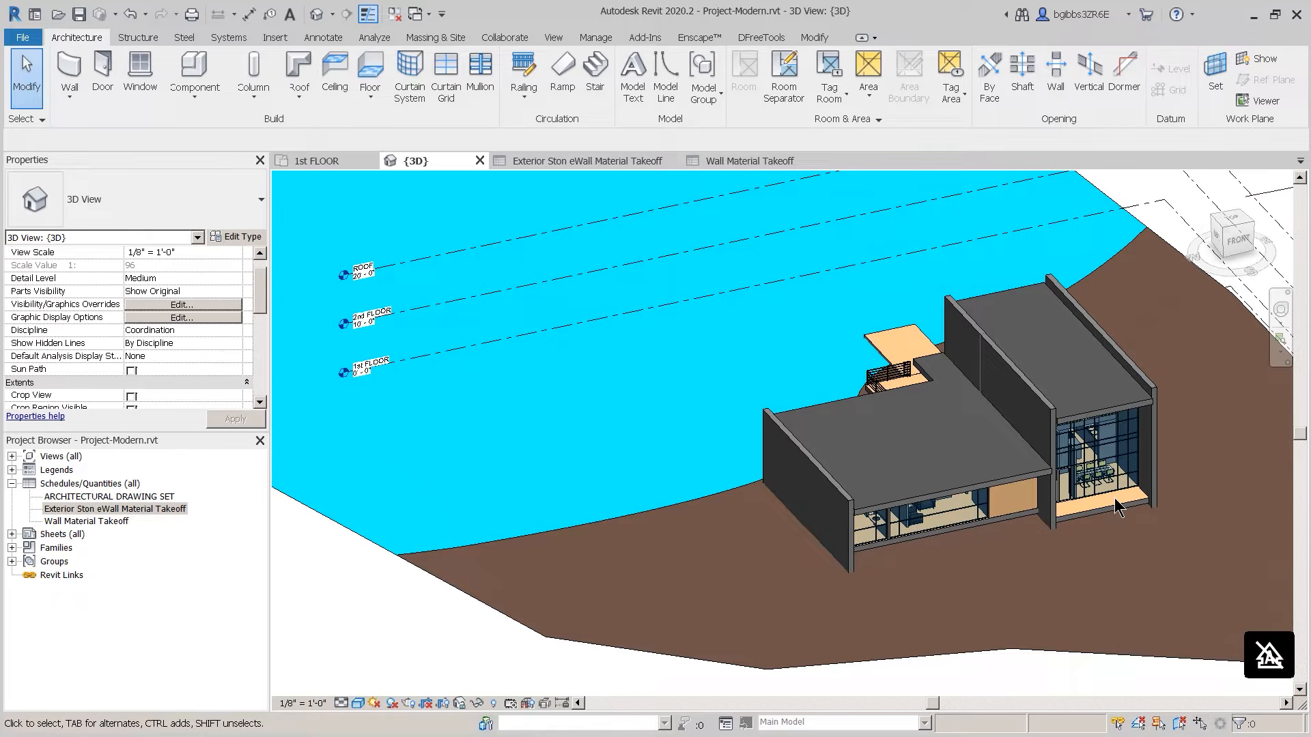
Step: Select the tall wall dividing the middle of the house in the 3D view
click(1037, 409)
Step: Search 'brick cost per square foot' in a guest Chrome window, then open a blank new tab
drag(525, 0, 601, 155)
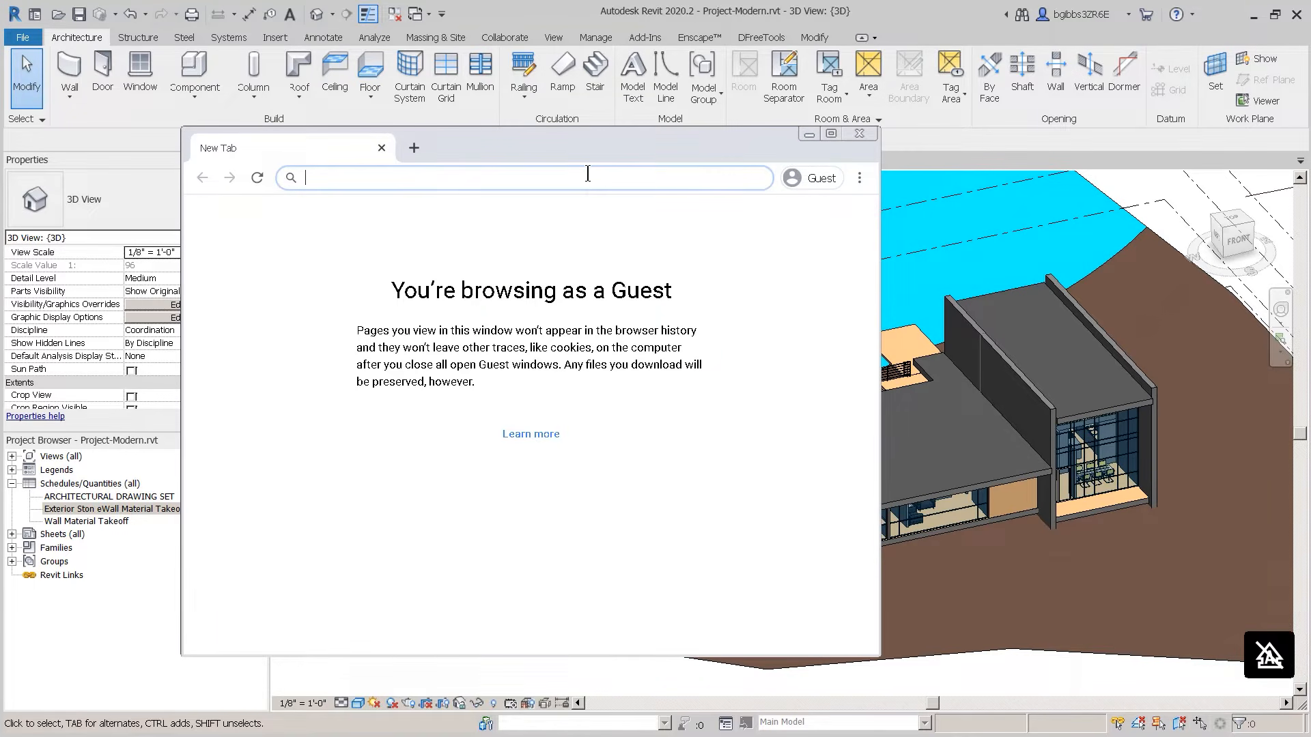
text(brick cost per squ)
text(re foot)
text(a)
key(Return)
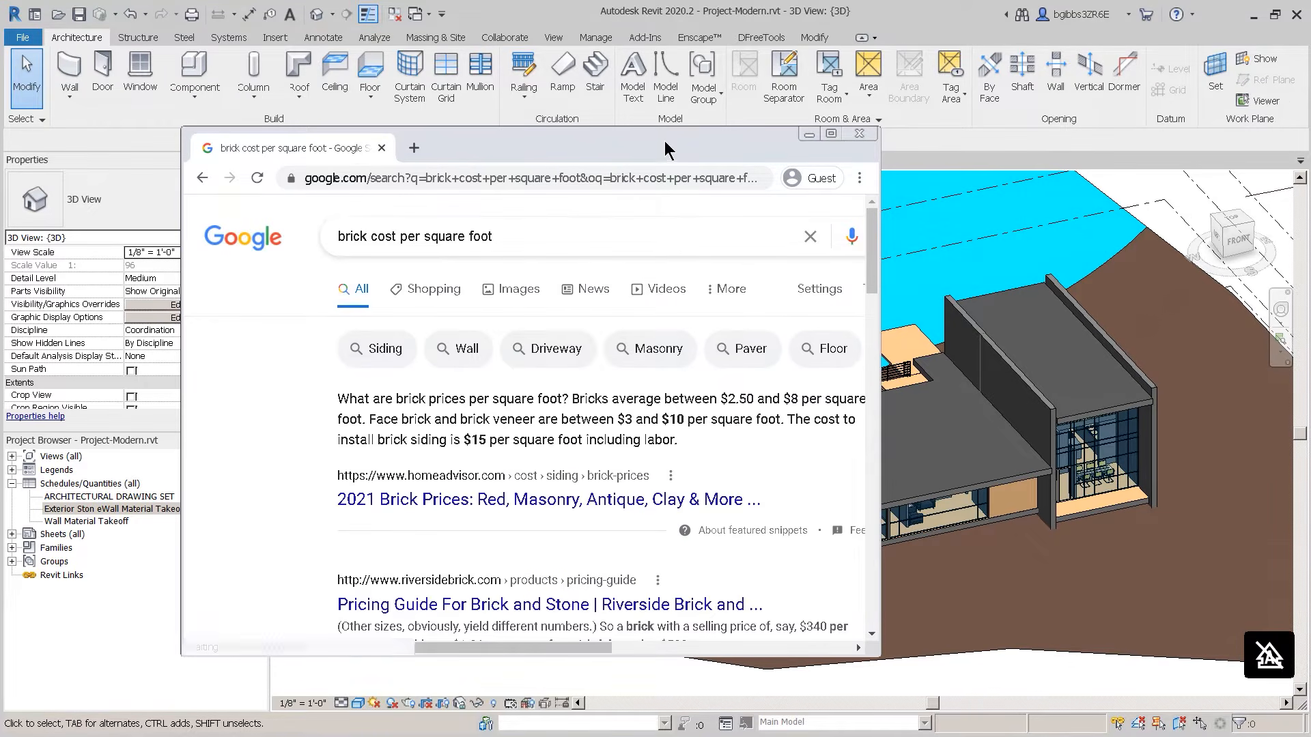
drag(666, 149, 698, 69)
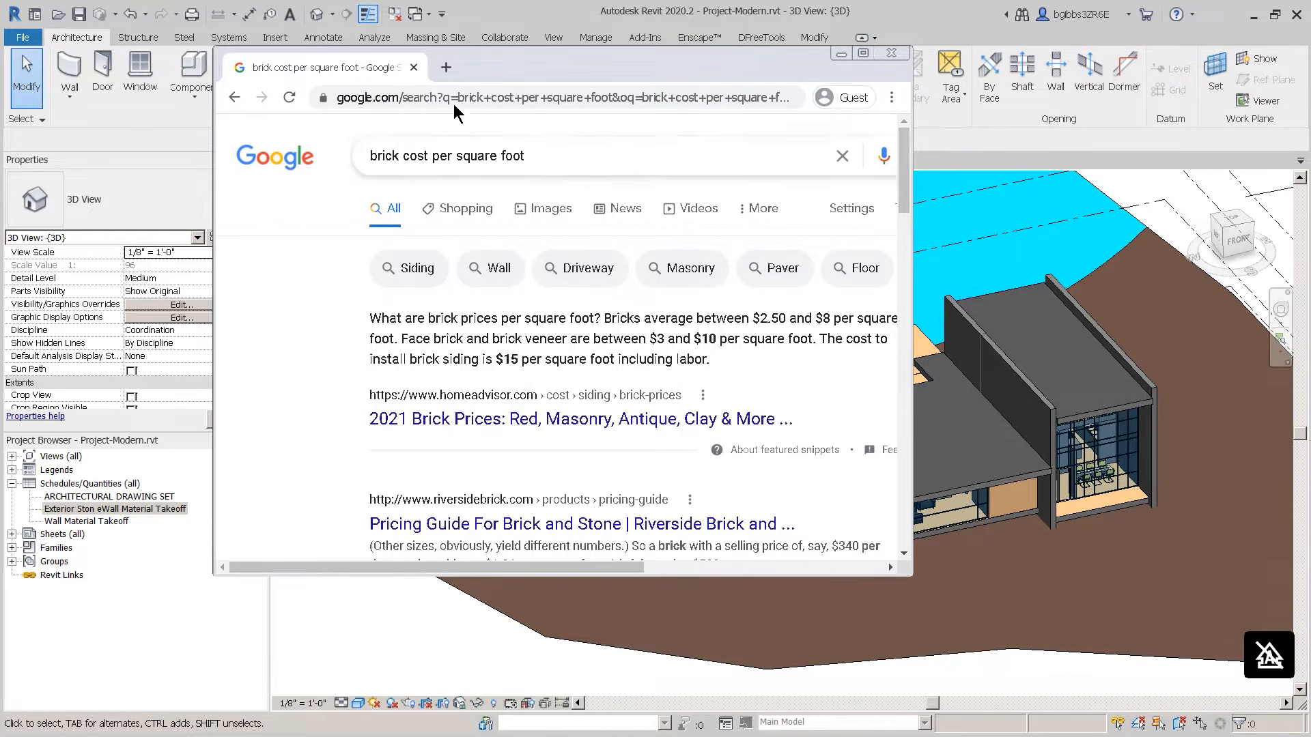
click(446, 67)
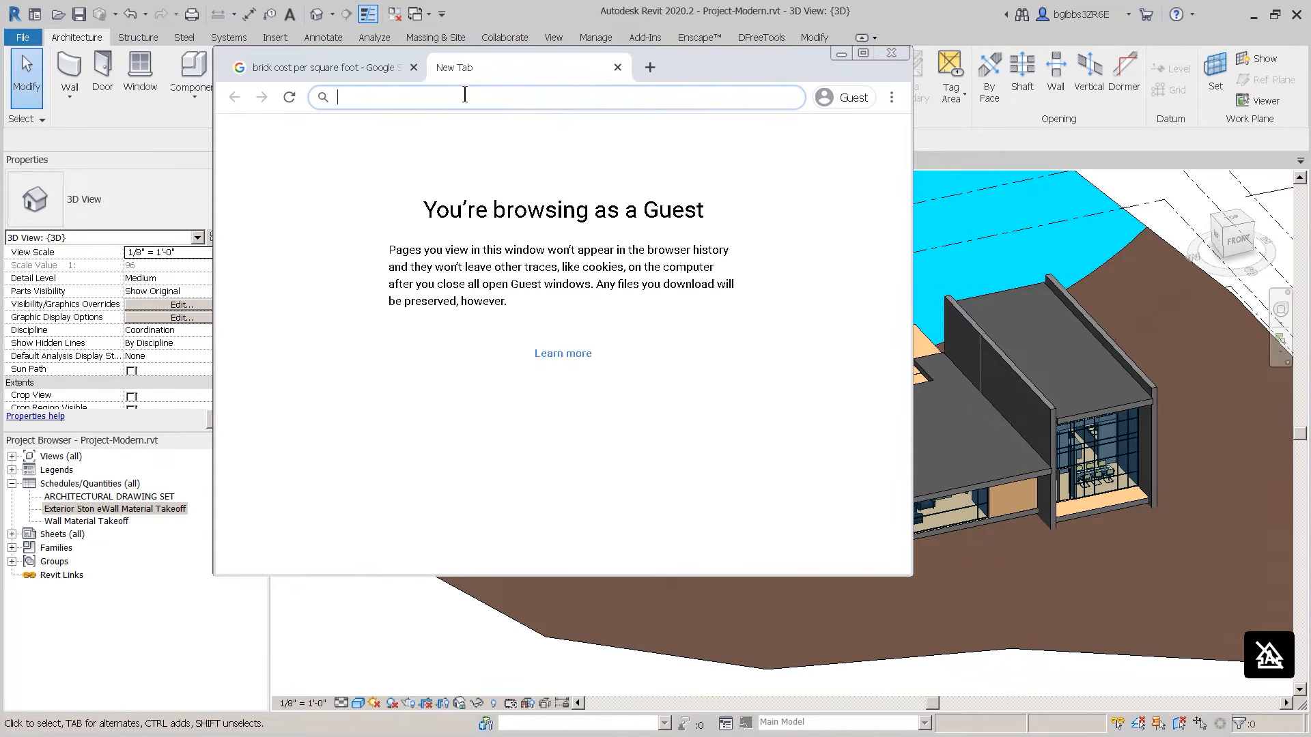
Step: Search 'rsmeans' in the new tab, then minimize Chrome to return to Revit
text(rsmeans)
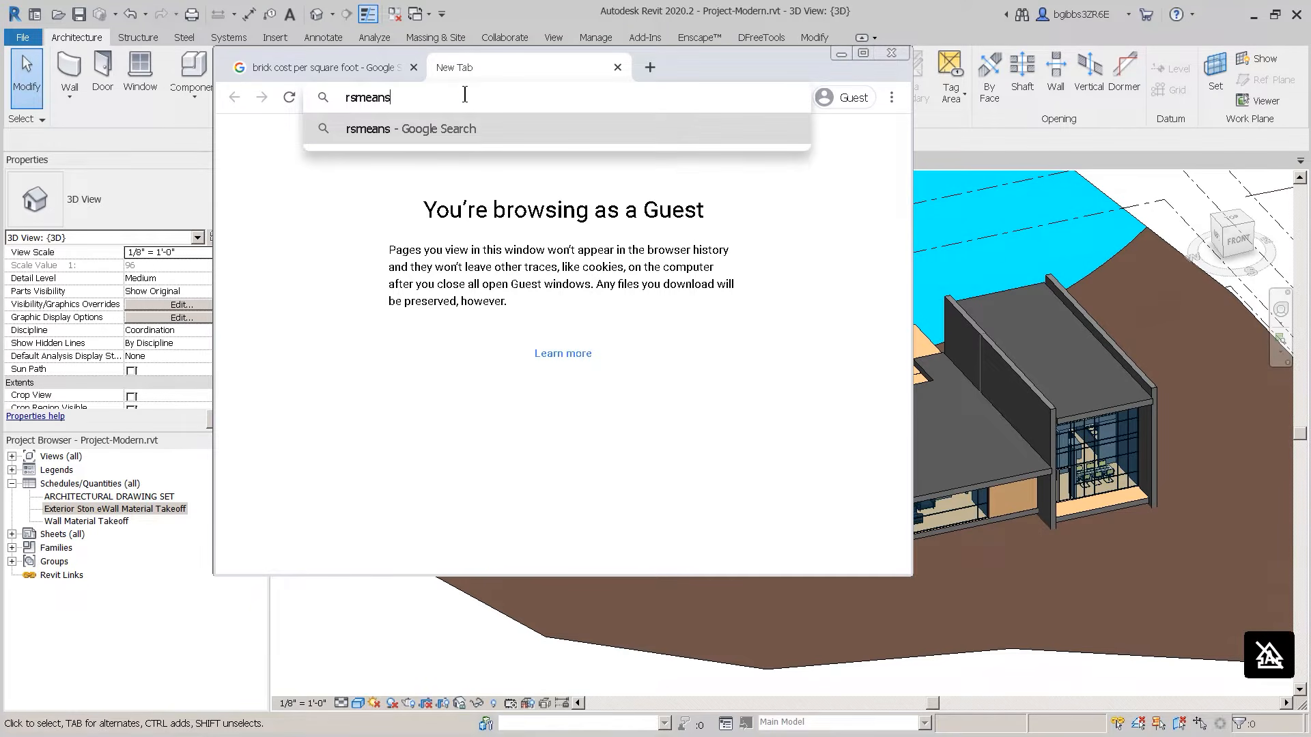
key(Return)
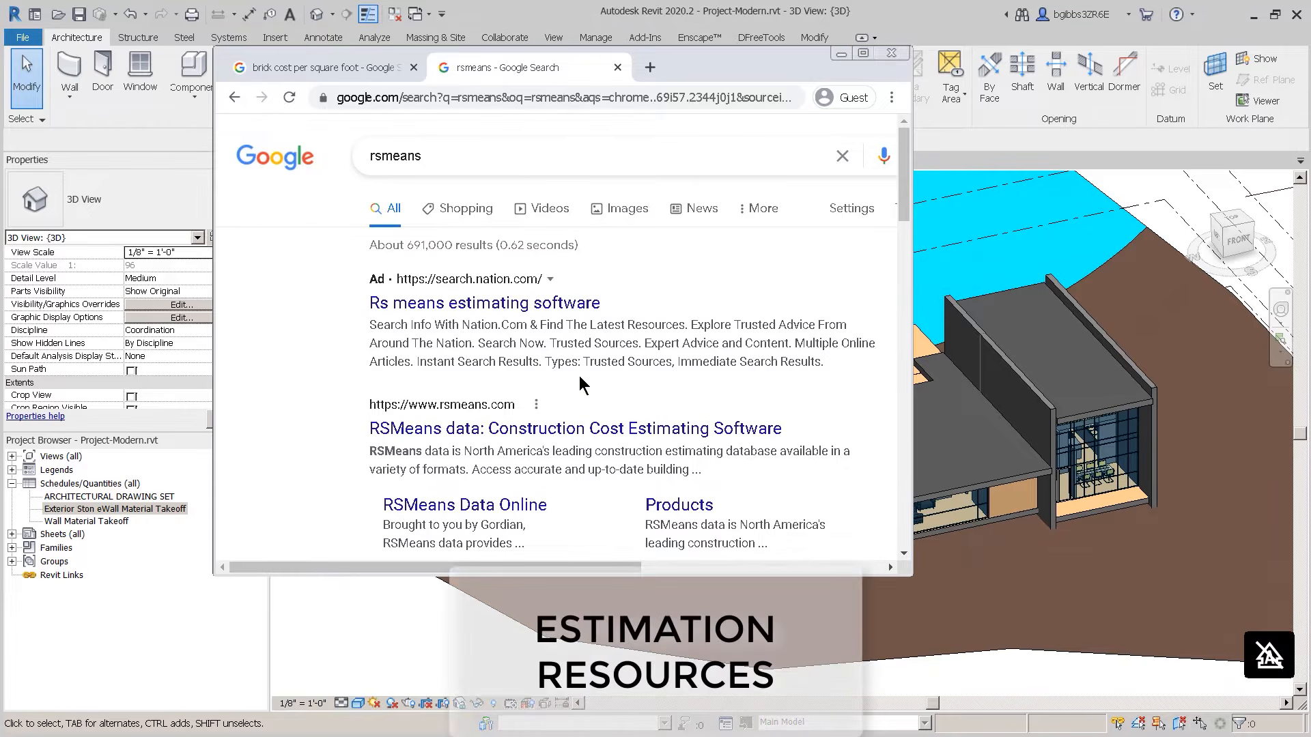
click(842, 55)
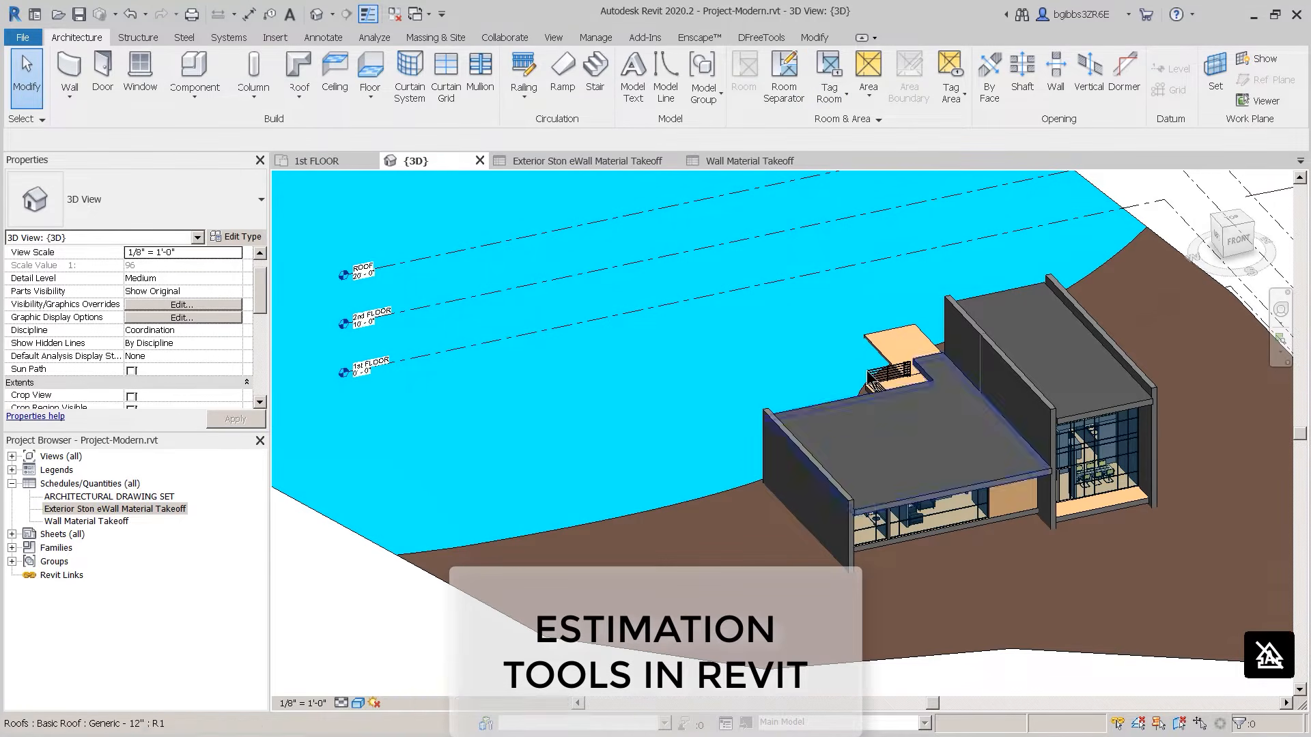
Step: Open the Exterior Stone Wall Material Takeoff, then select the left, interior and right stone veneer walls
middle_drag(728, 387, 623, 387)
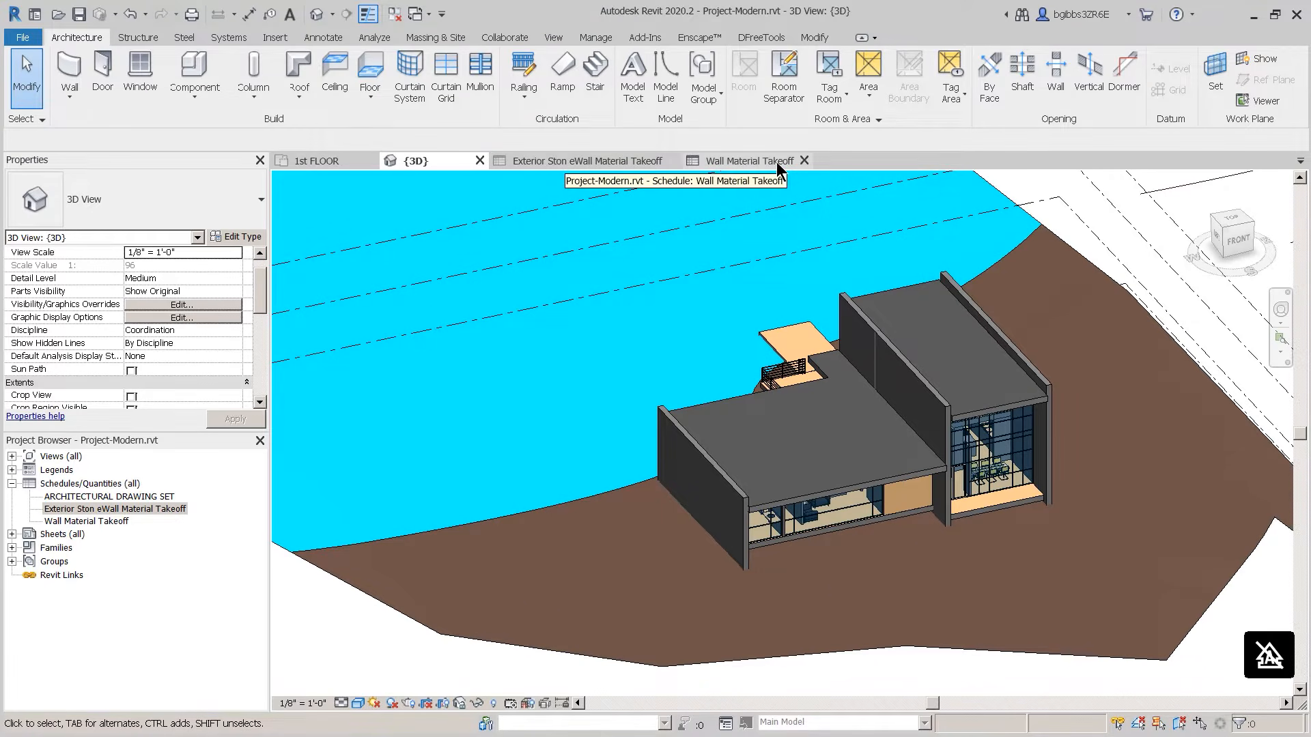
click(610, 160)
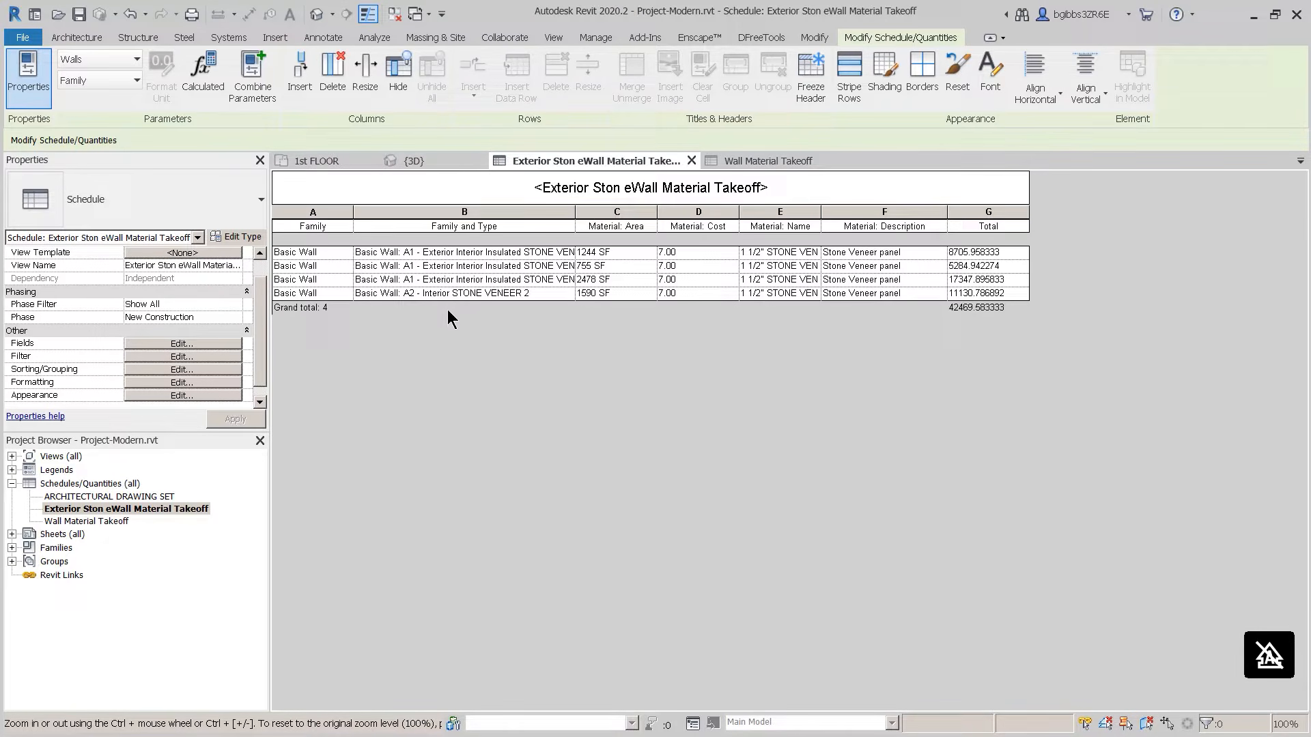
click(444, 164)
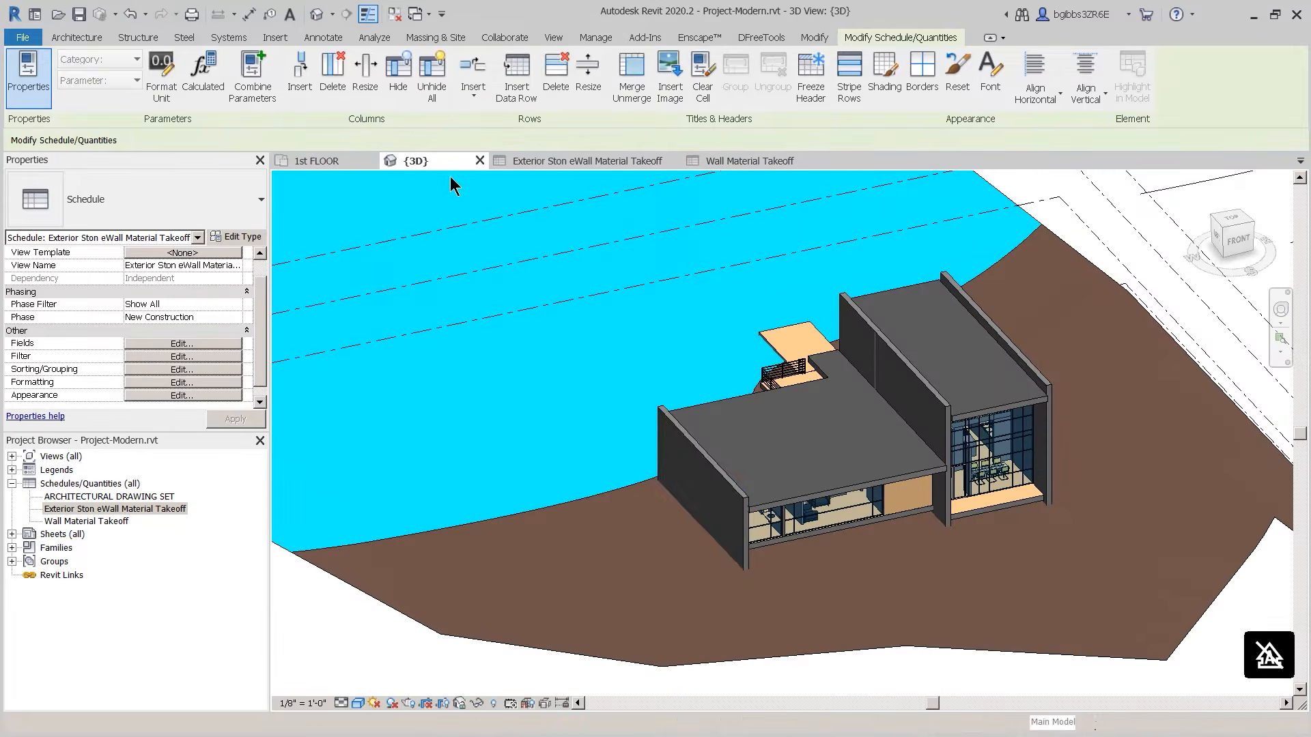
click(713, 463)
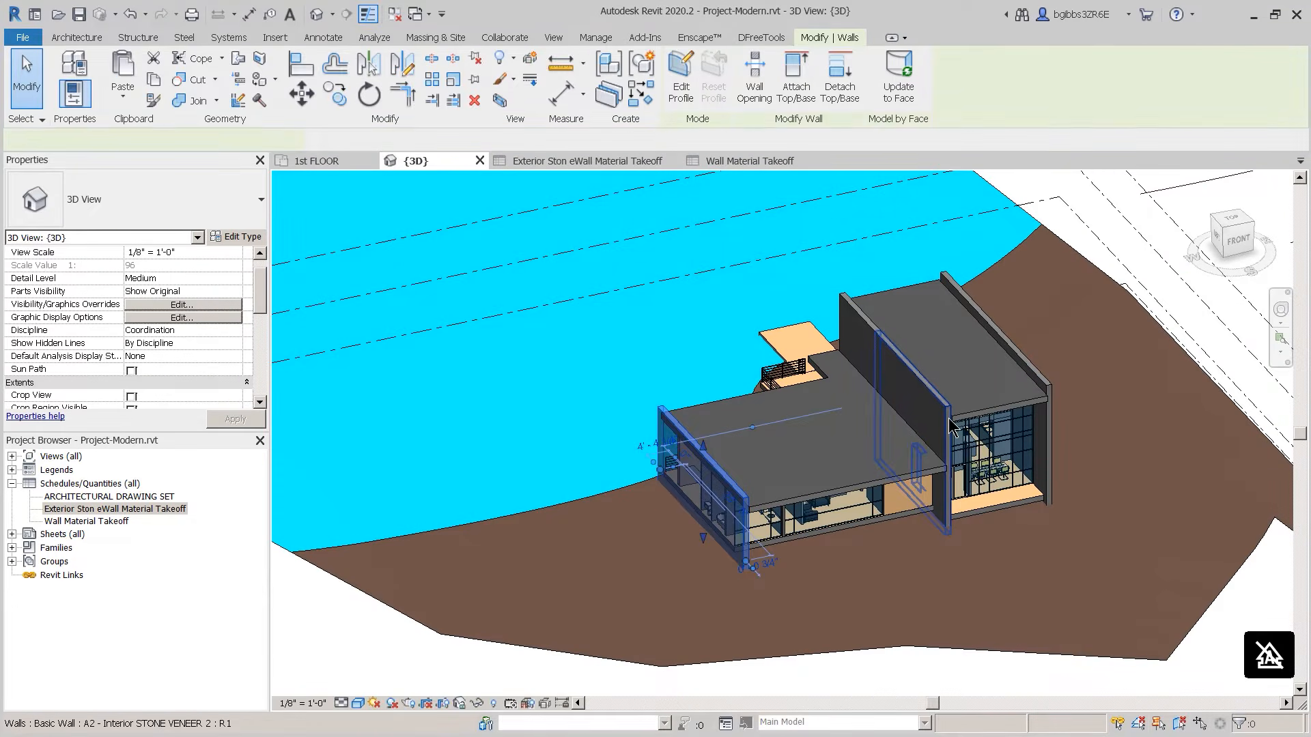
click(866, 325)
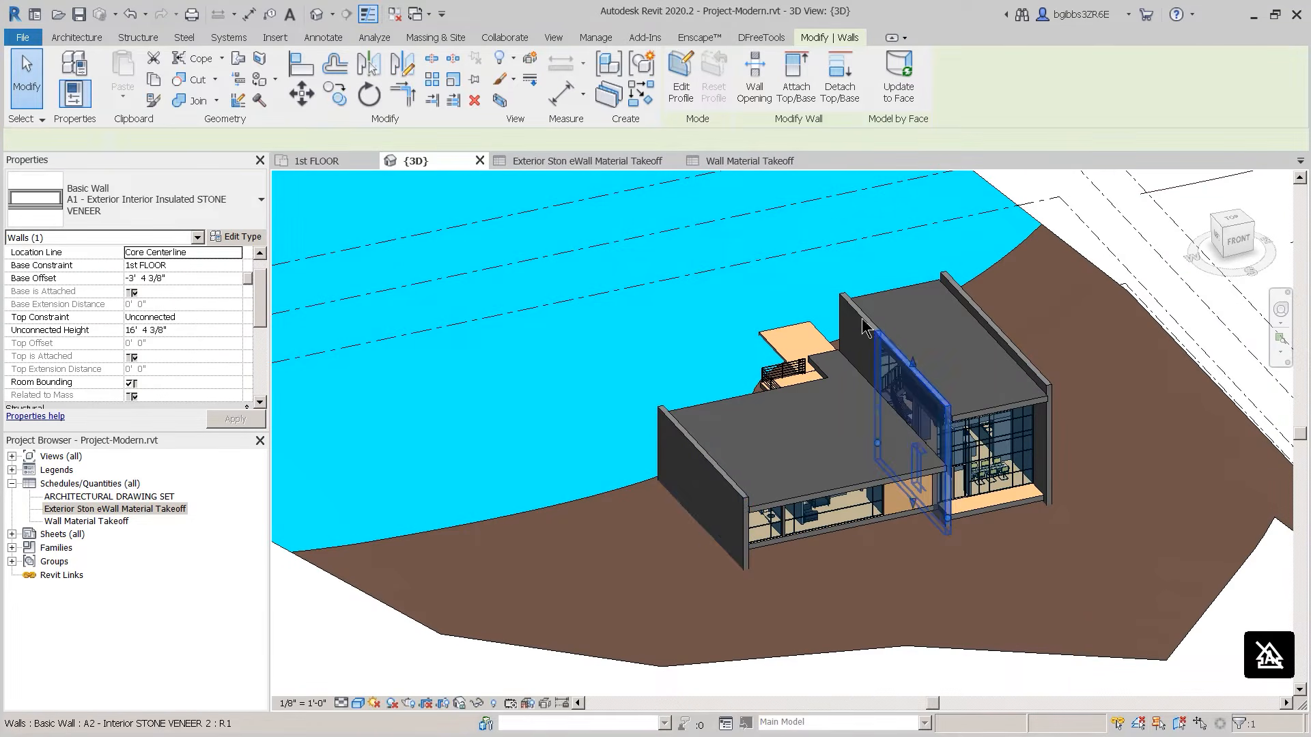
click(994, 333)
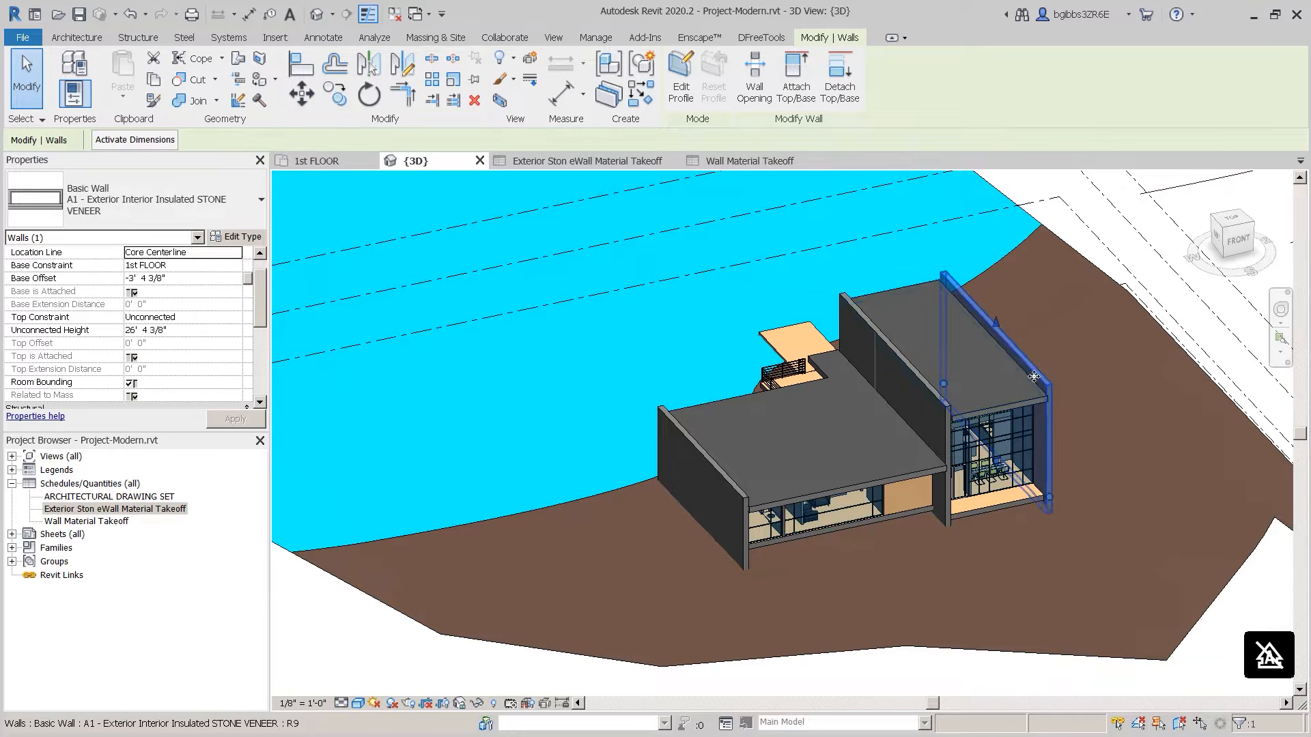
scroll(1012, 366, up, 2)
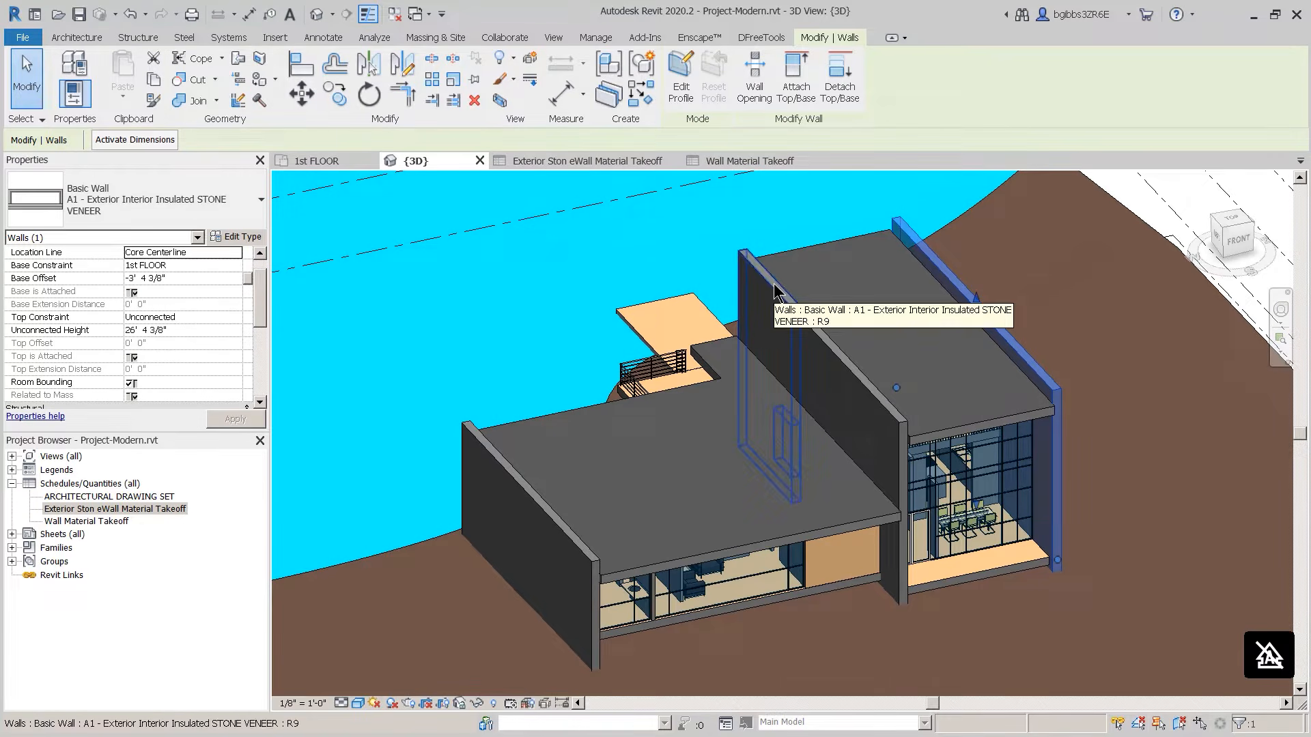
Step: Review the Exterior Stone Wall and Wall Material Takeoff schedules, then close both
click(587, 161)
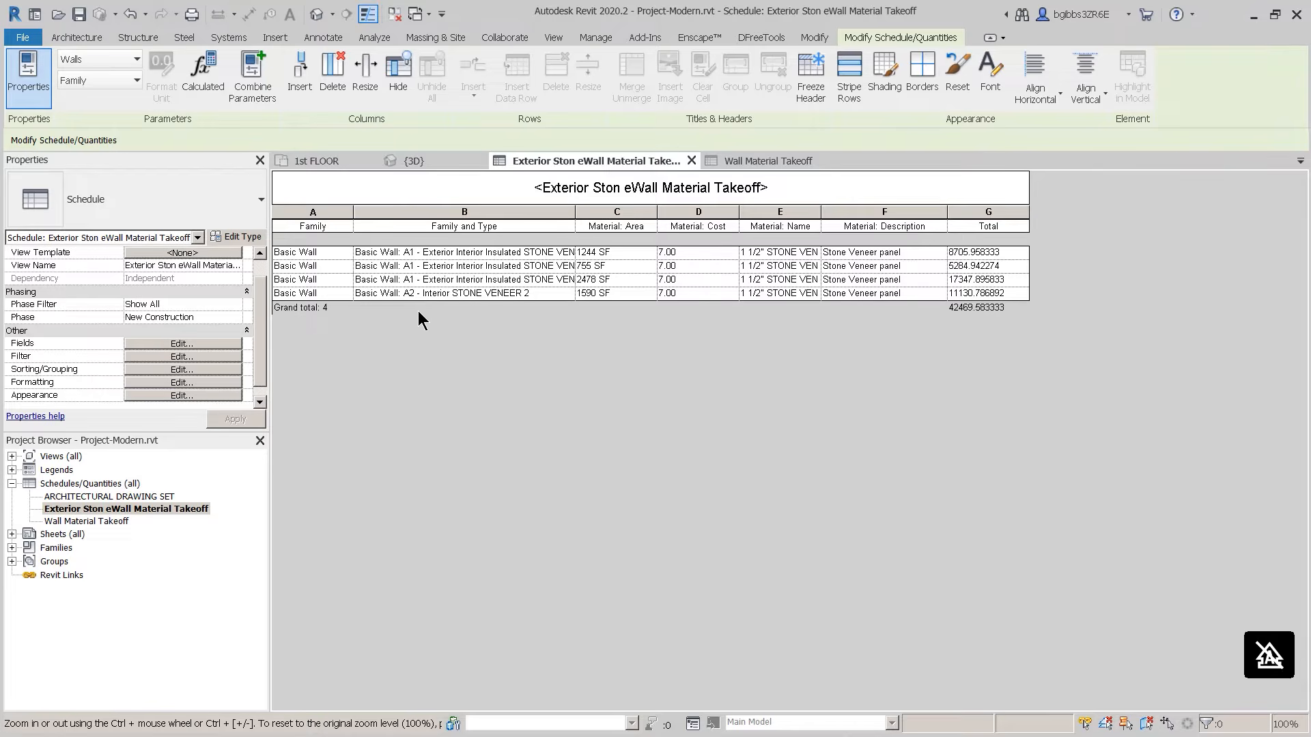
click(764, 164)
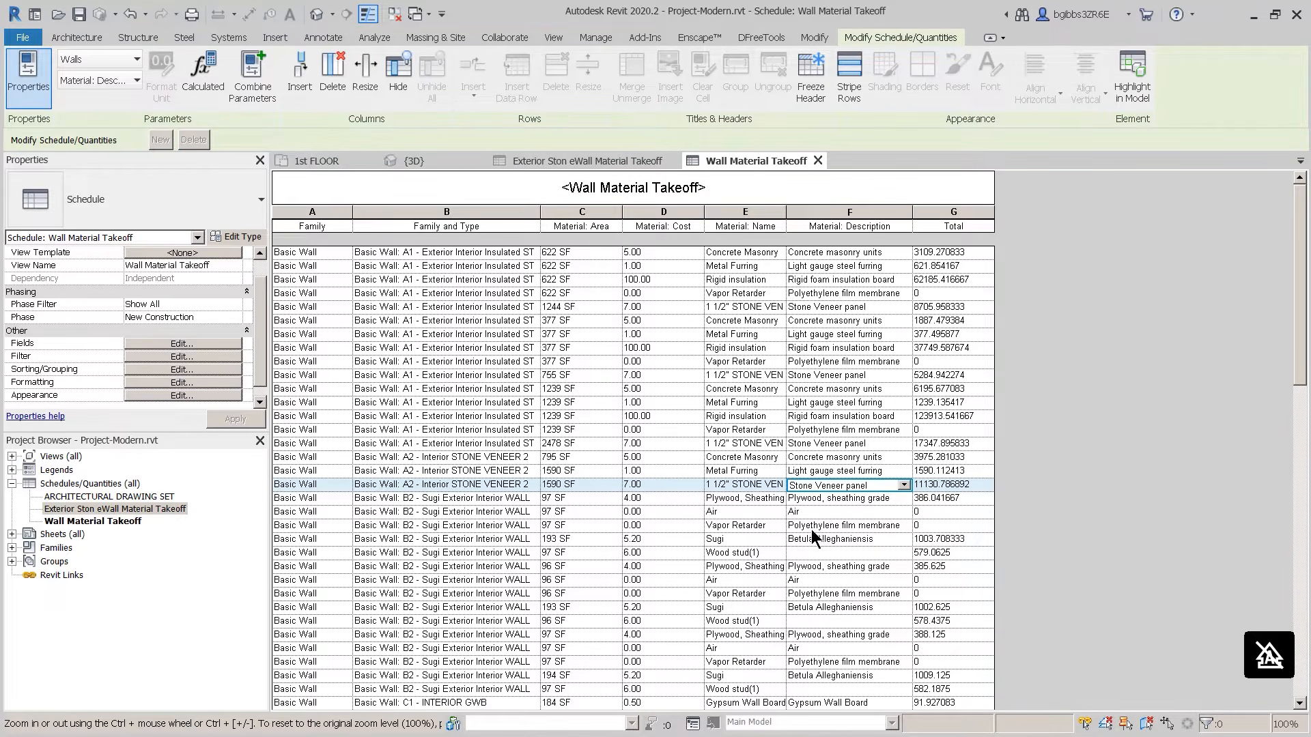
click(818, 160)
click(692, 160)
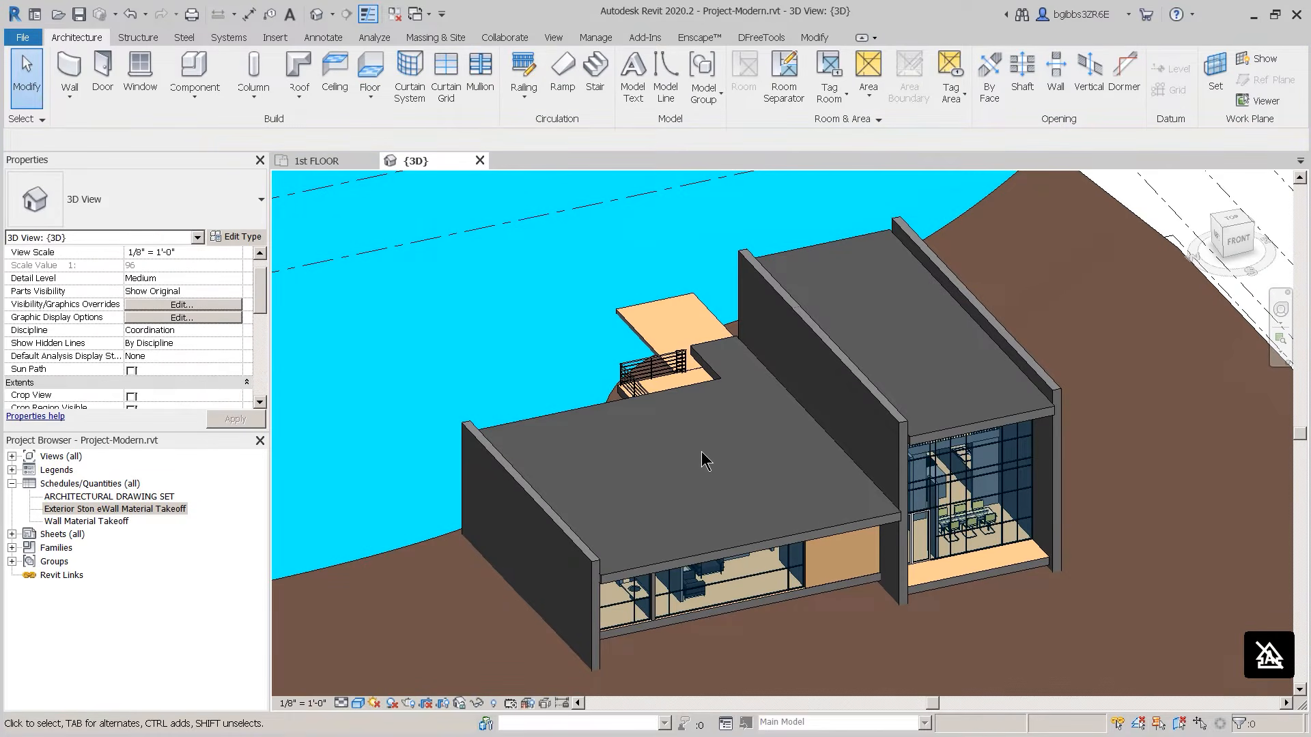
Step: Start a New Material Takeoff from the Schedules/Quantities context menu in the Project Browser
drag(259, 297, 260, 314)
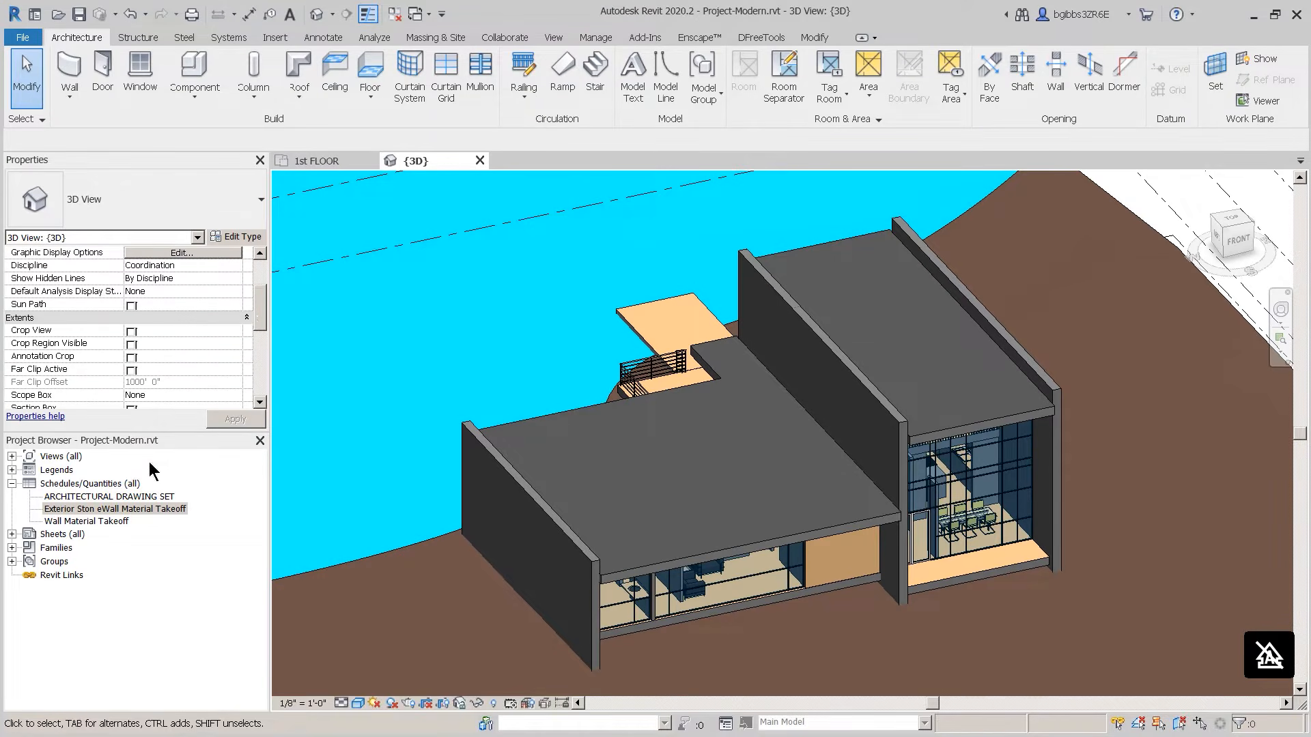
right_click(86, 483)
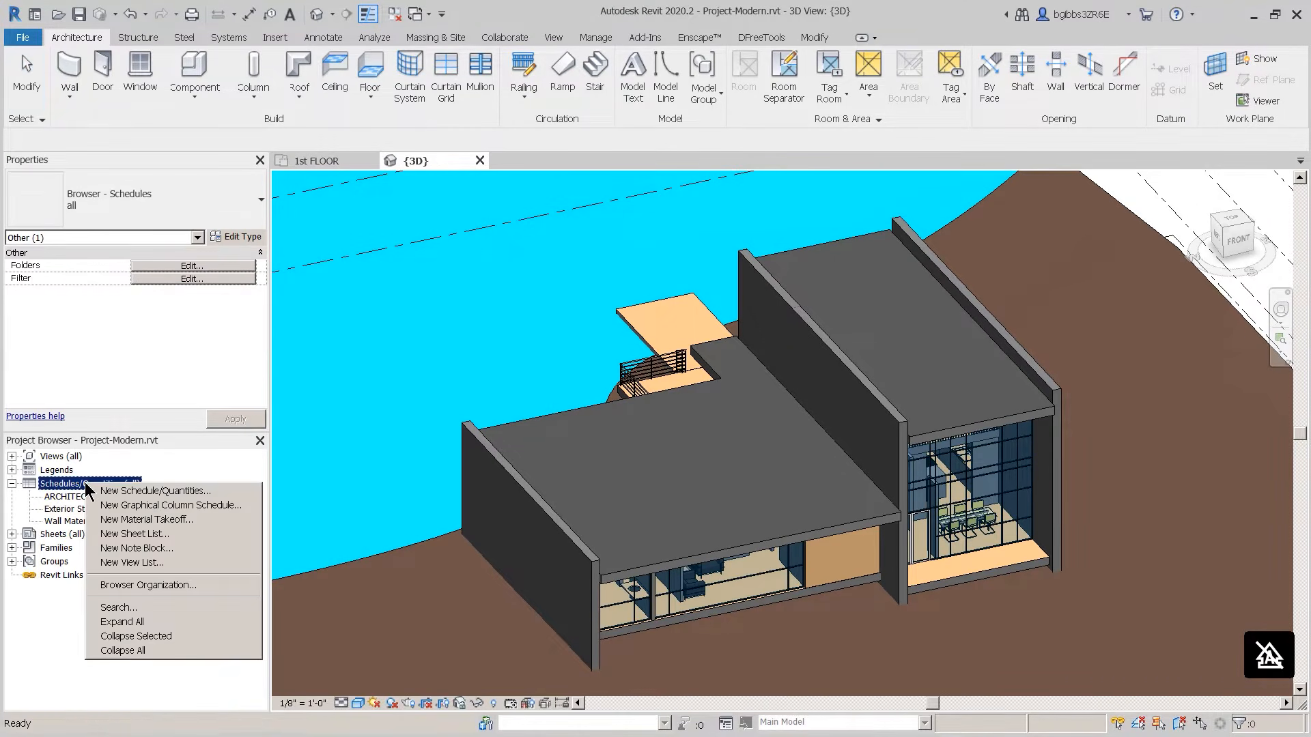
click(142, 519)
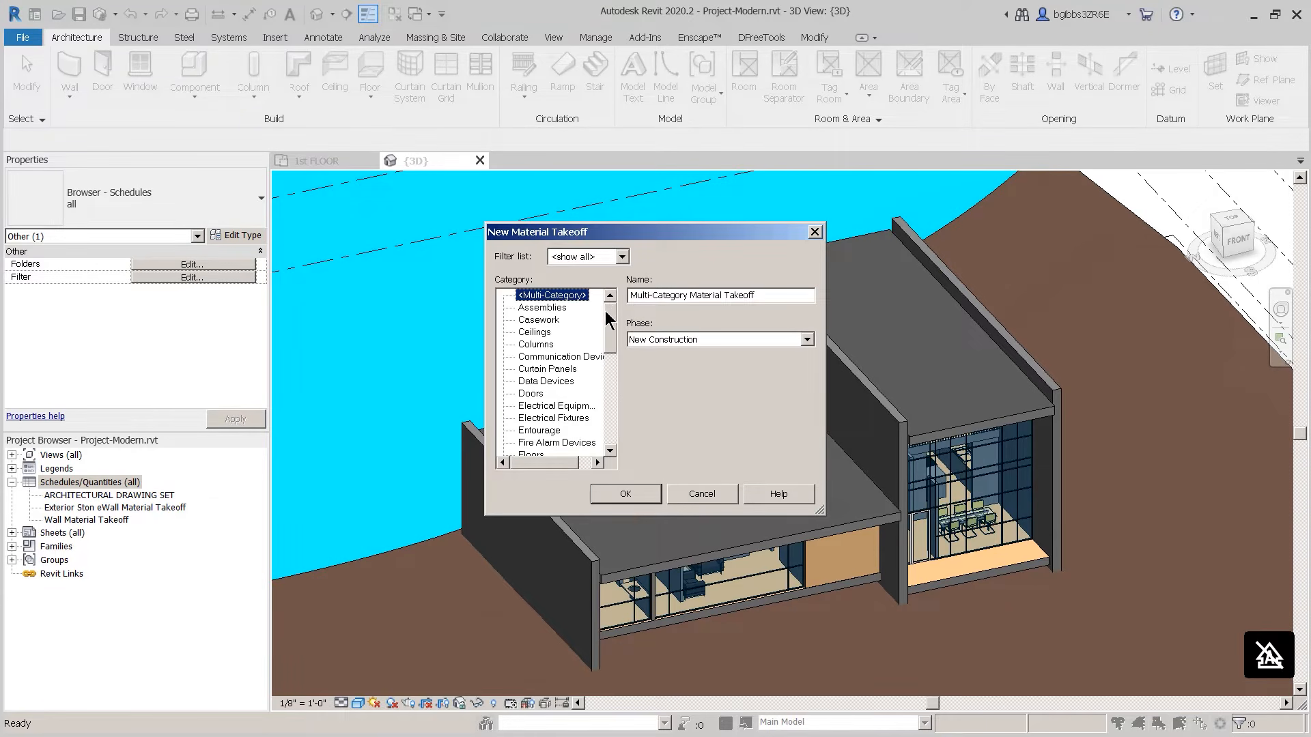
Step: Choose the Walls category, keep the name Wall Material Takeoff 2, and confirm
drag(609, 323, 600, 427)
click(531, 431)
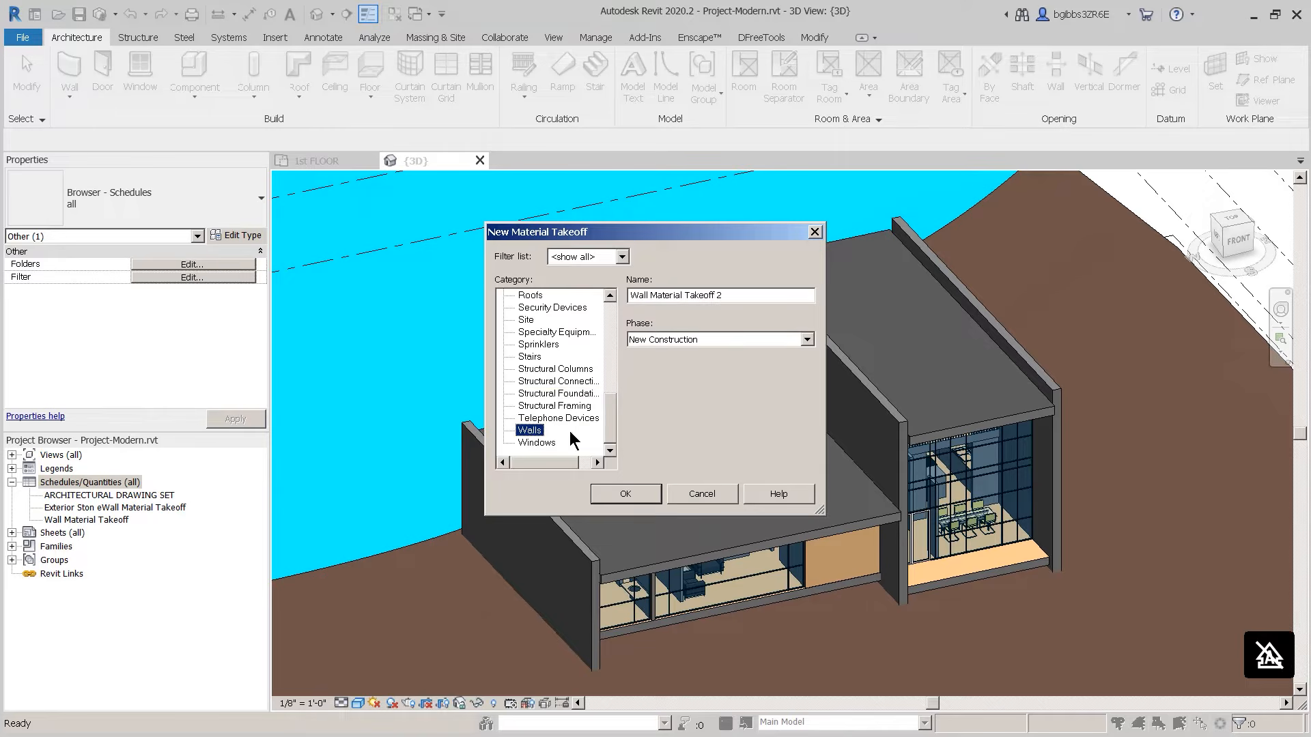
drag(613, 427, 619, 319)
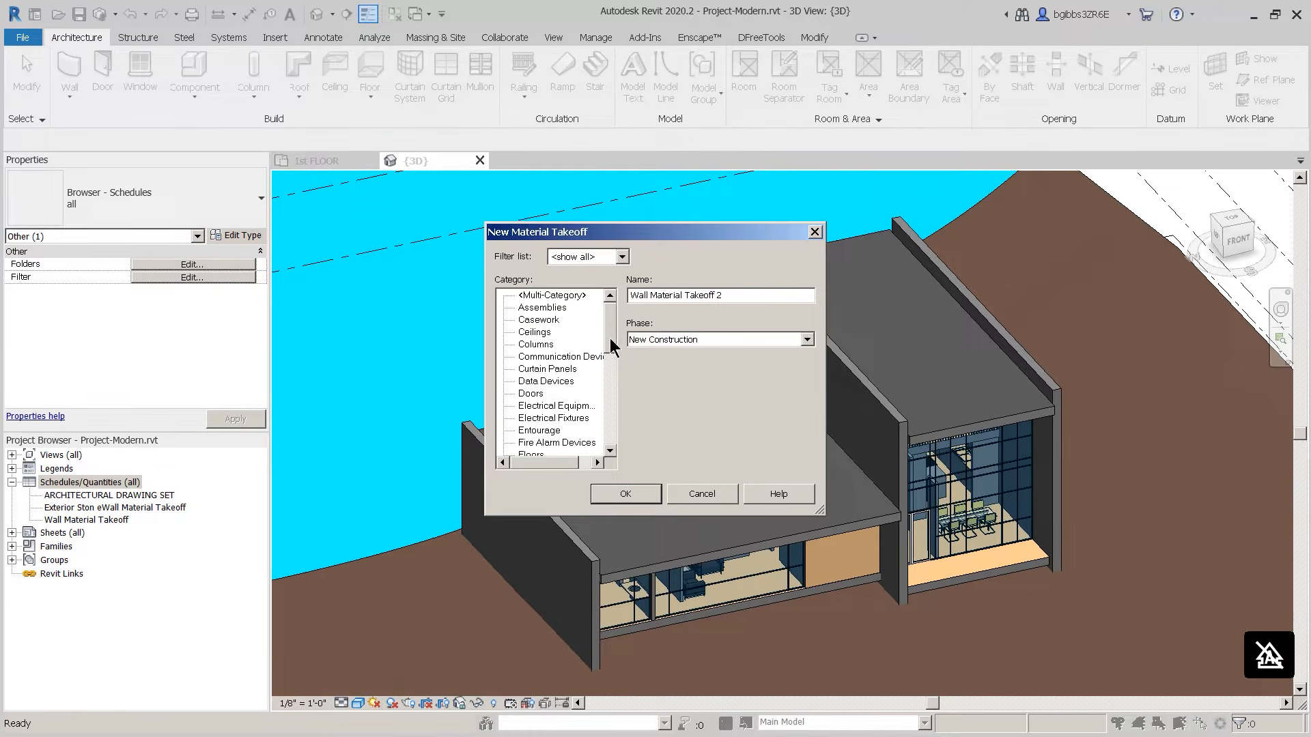
drag(610, 338, 597, 444)
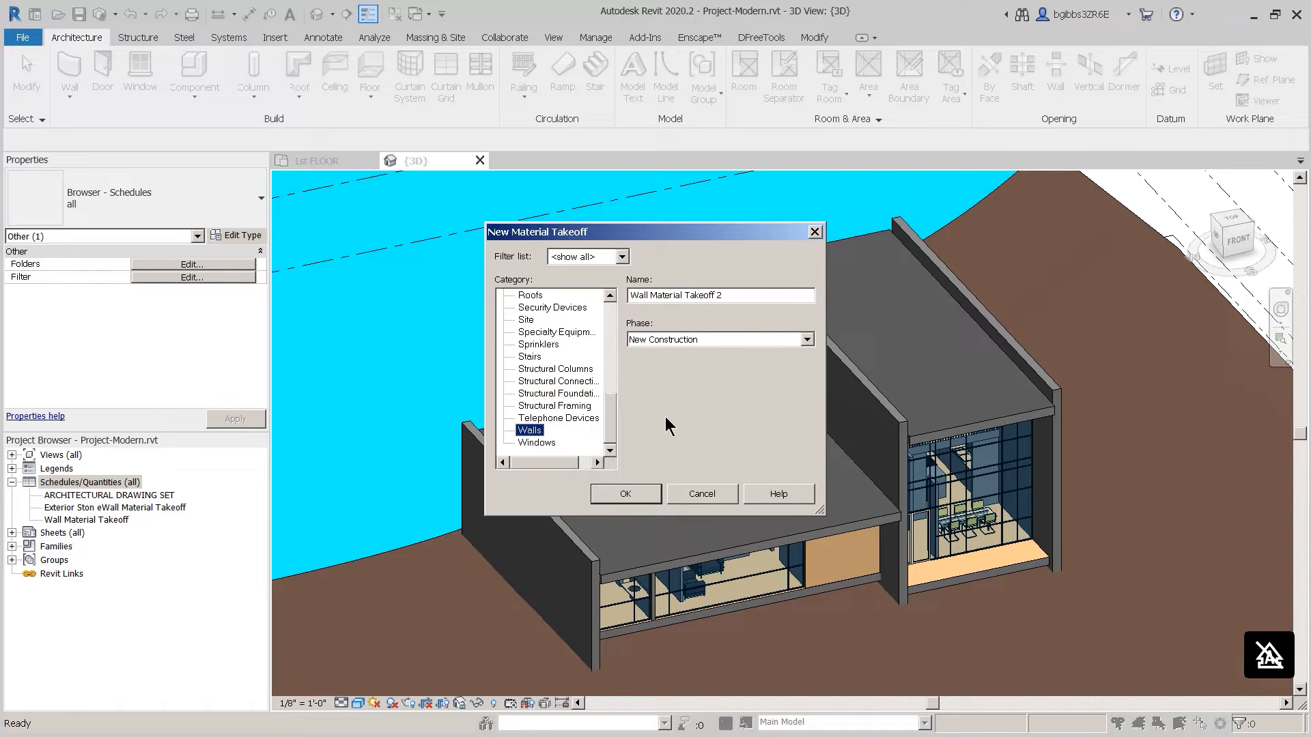
click(756, 295)
click(641, 495)
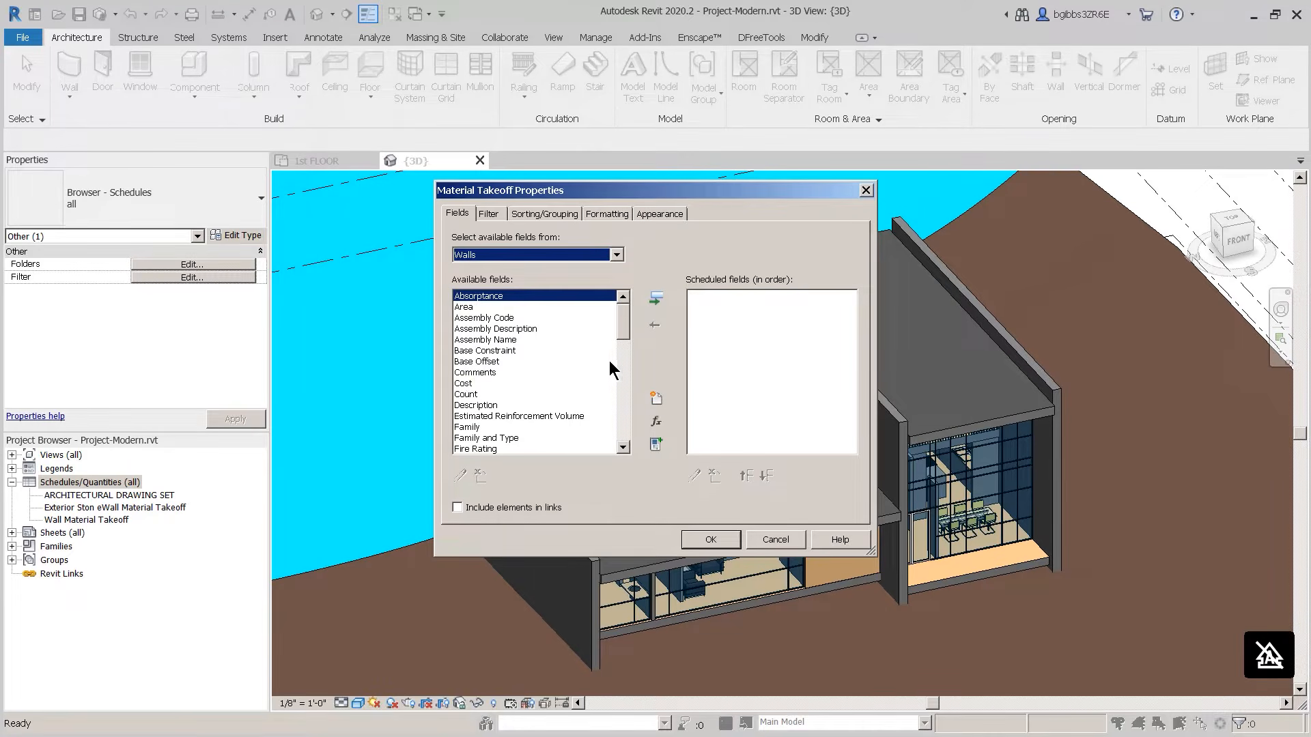
Step: Add the Family, Family and Type, and Material: Area fields to the takeoff
scroll(628, 326, down, 3)
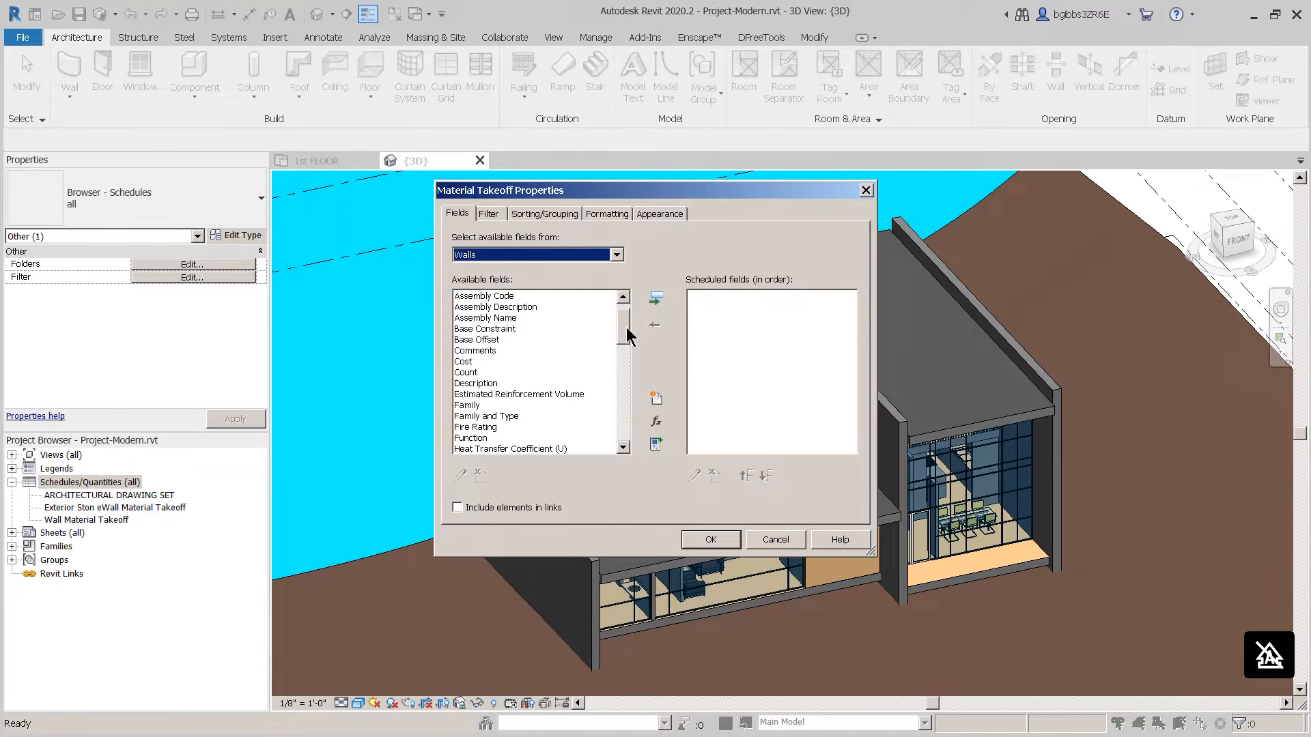
click(475, 395)
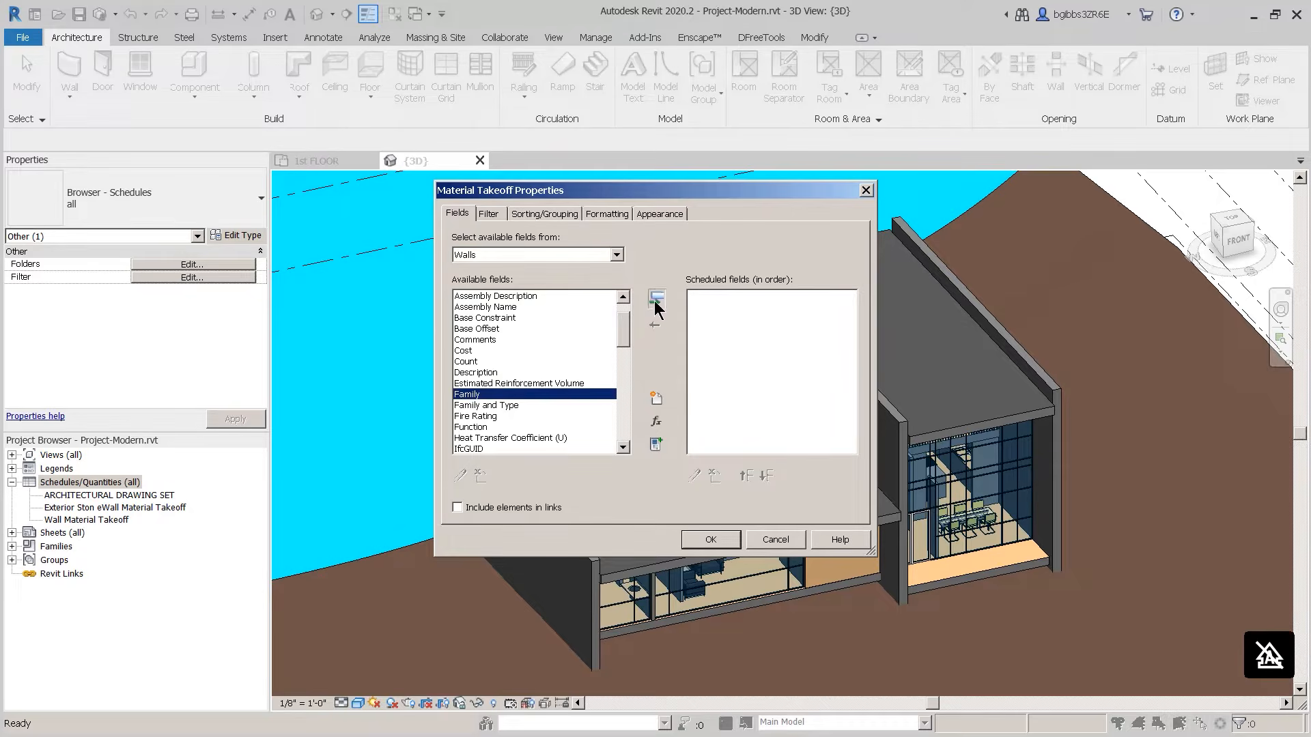
click(654, 300)
click(656, 299)
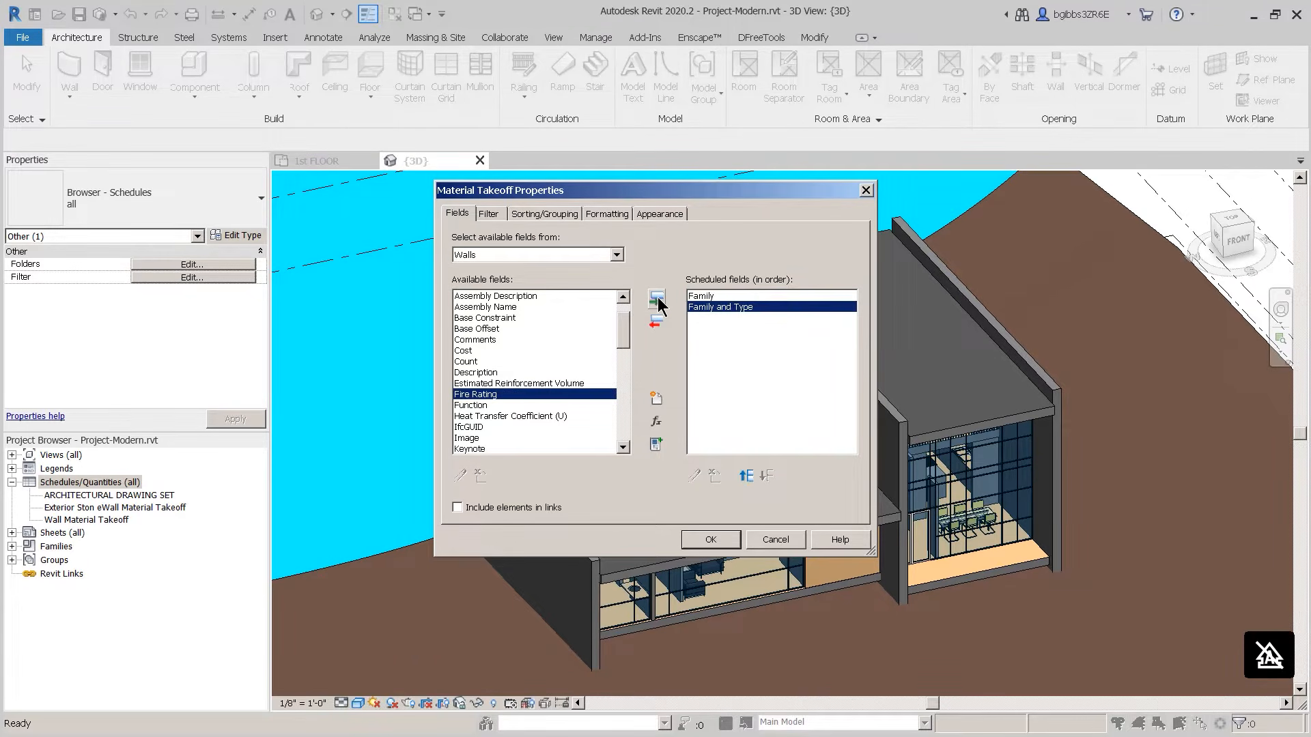
drag(624, 338, 623, 362)
click(499, 384)
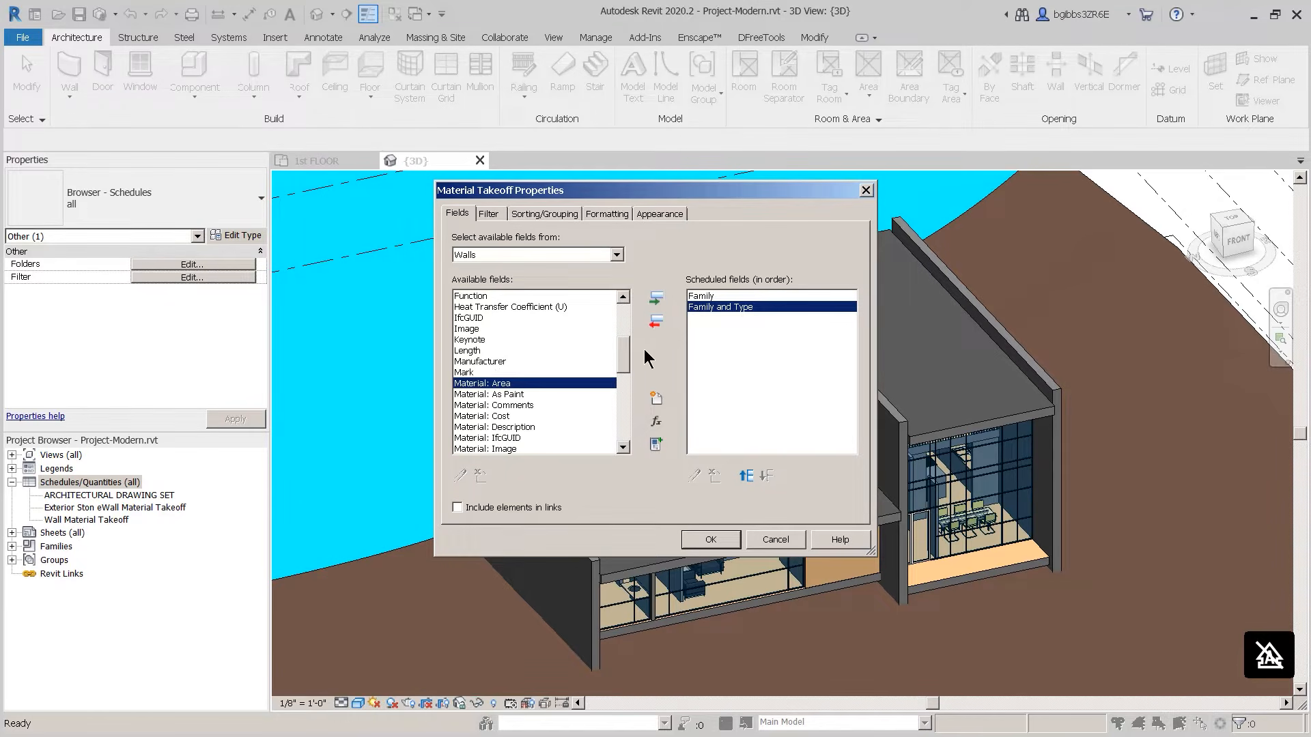
click(656, 299)
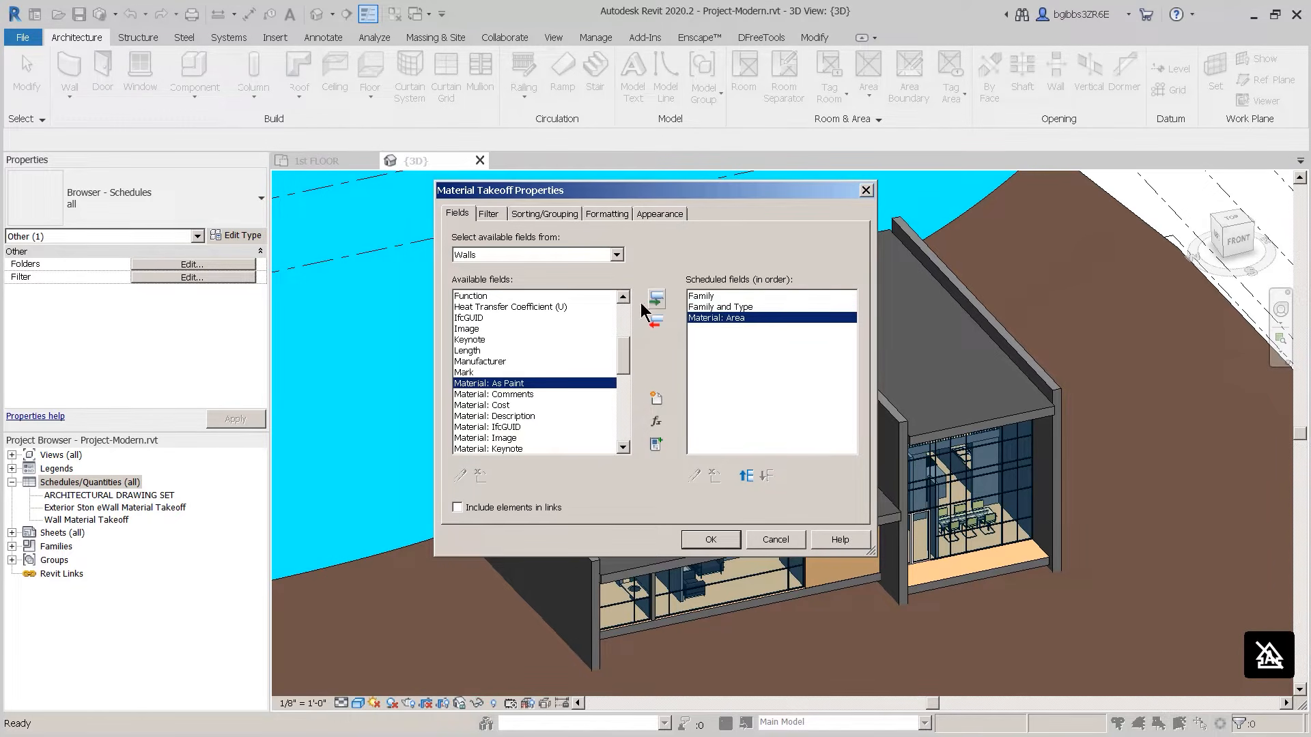
Step: Add Material: Cost, Description and Name, placing Name above Description
click(544, 405)
click(656, 299)
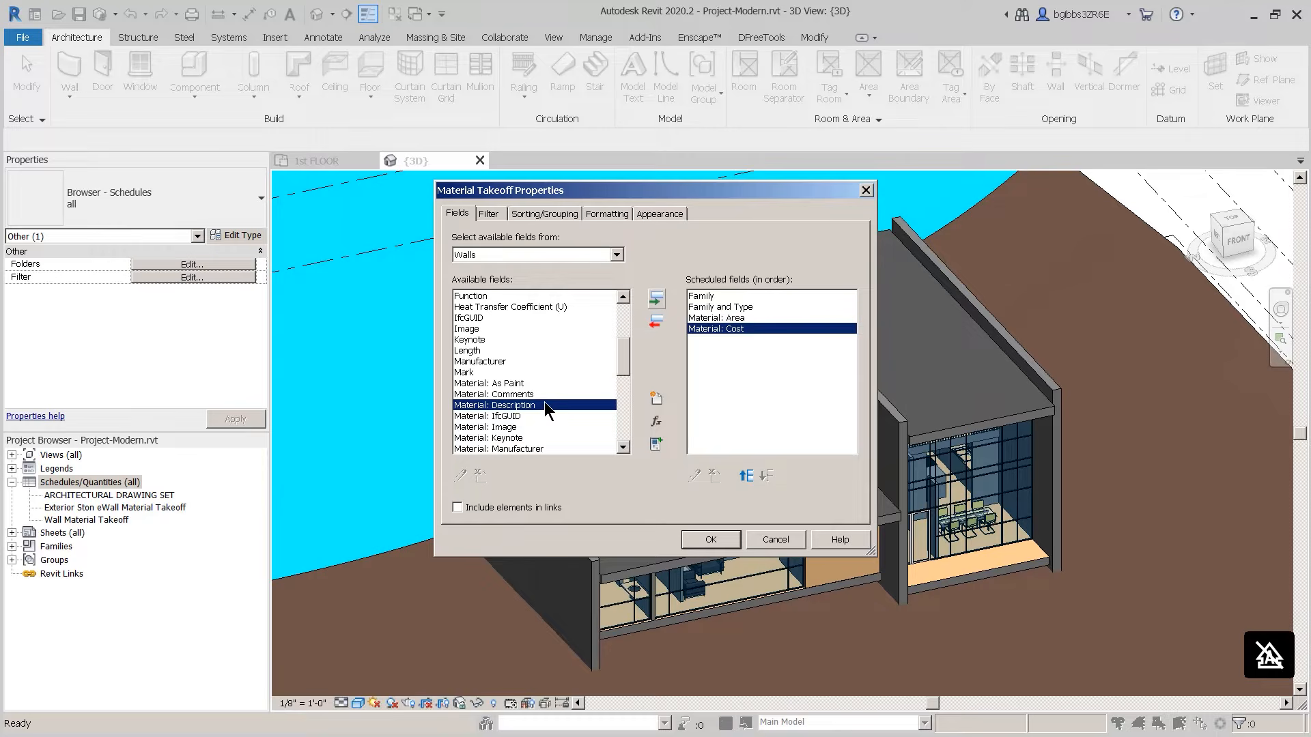
click(656, 300)
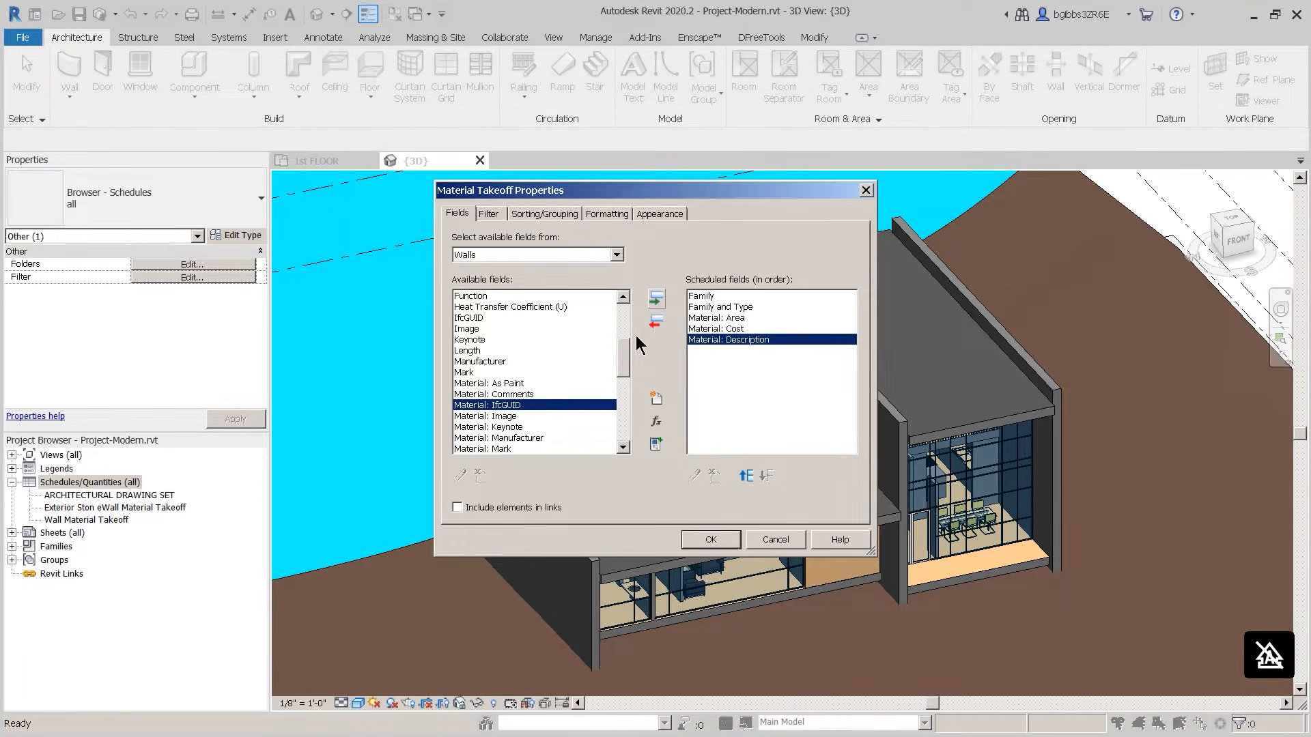
scroll(626, 354, down, 3)
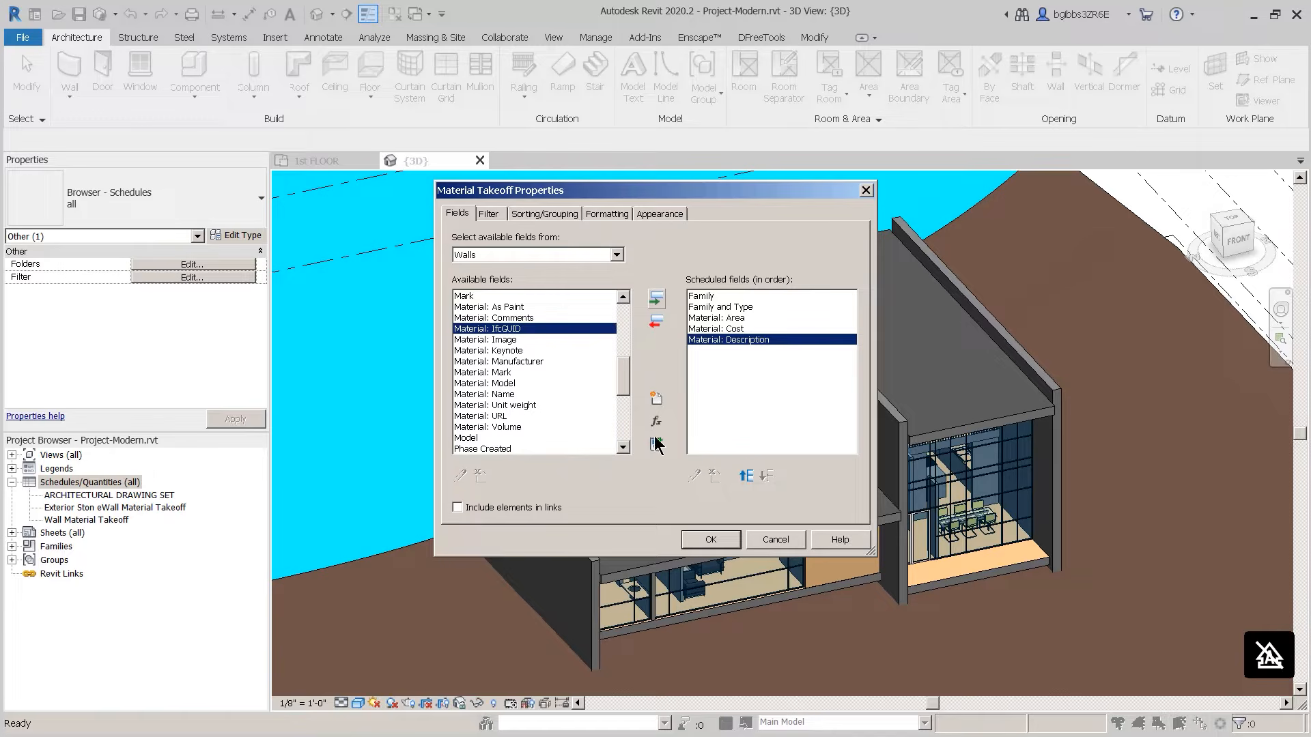
click(502, 394)
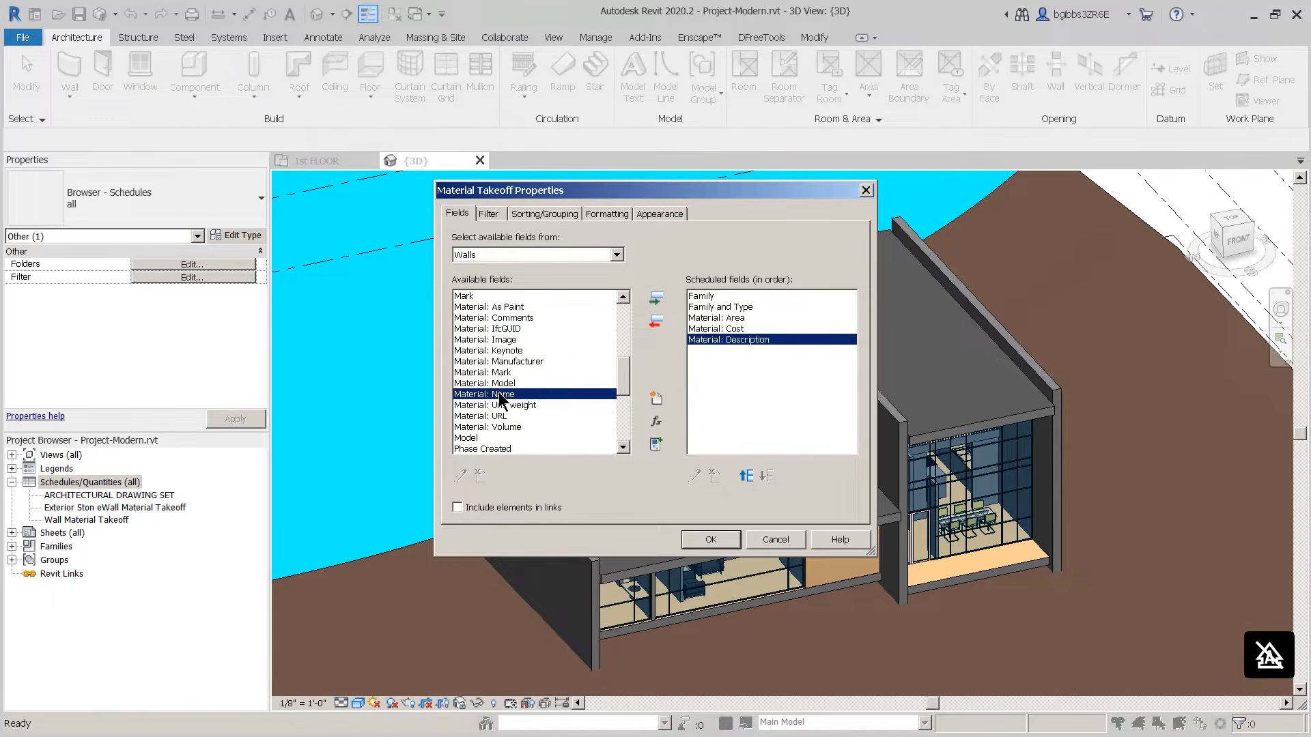
click(657, 299)
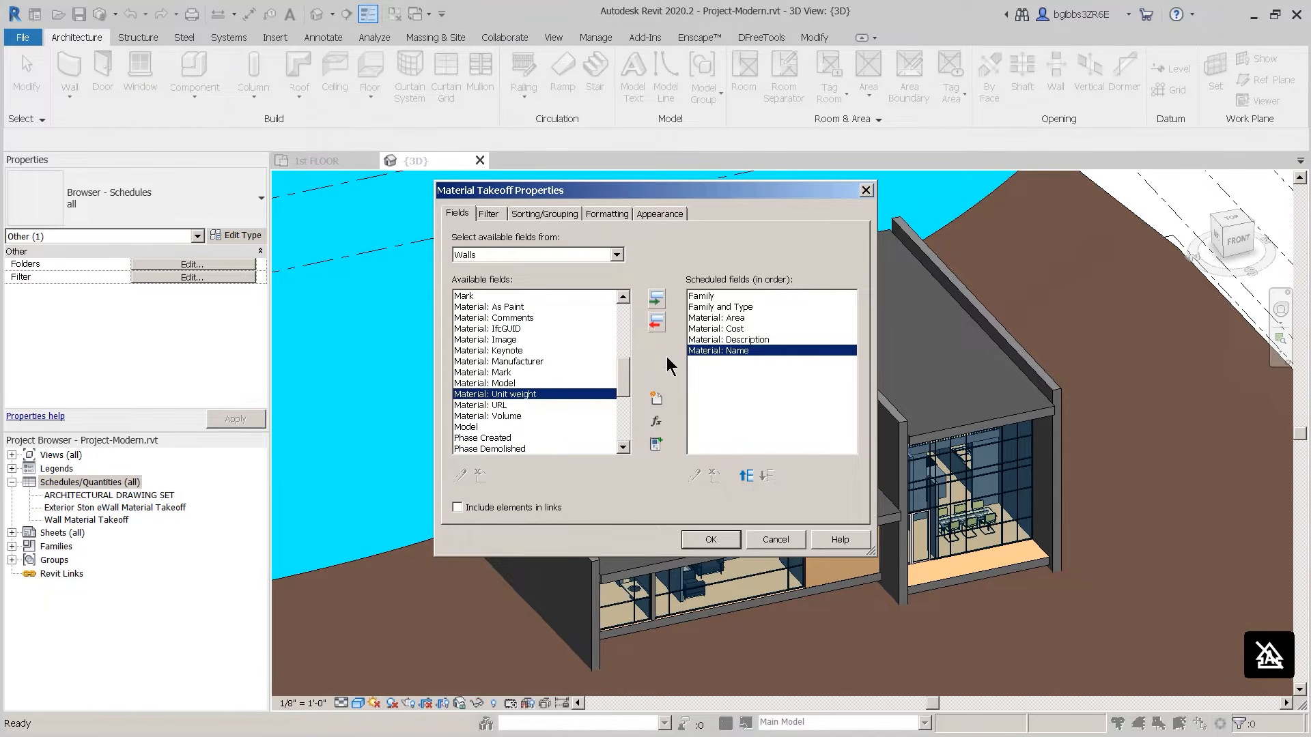
click(748, 476)
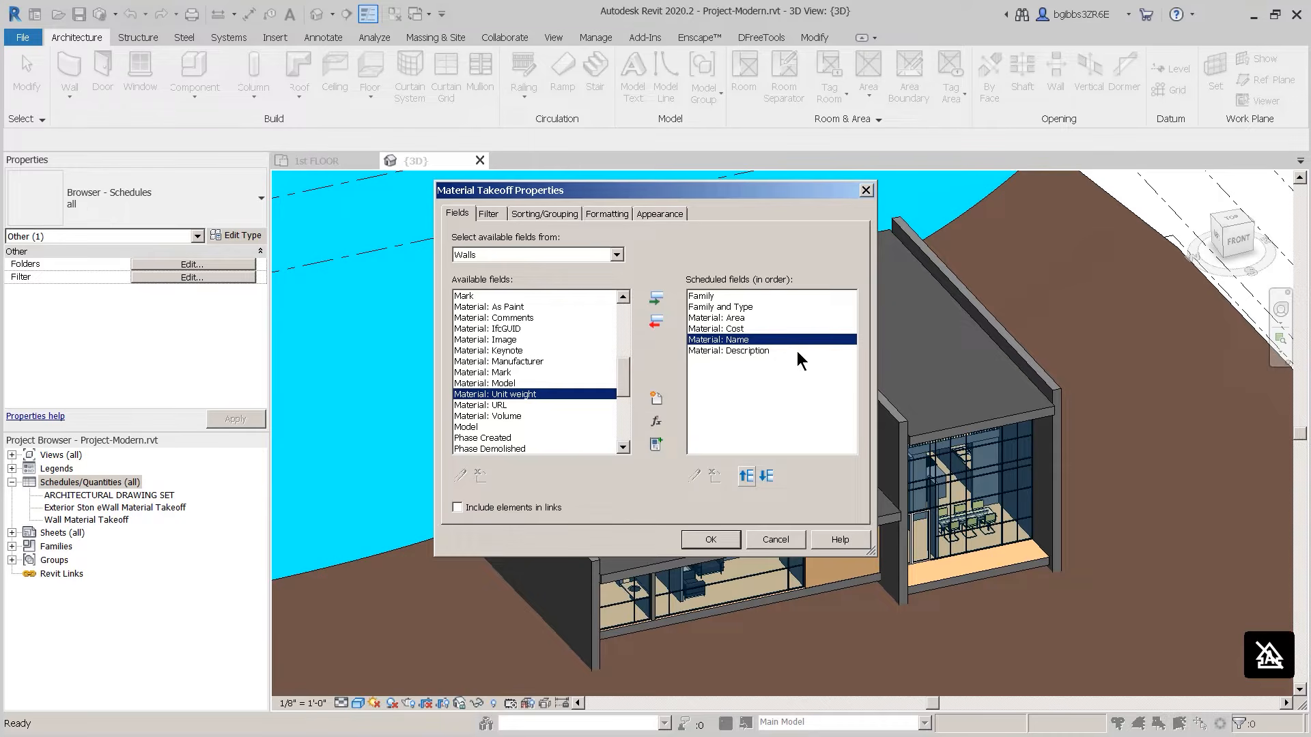
Step: Create a calculated field 'total' with formula Material: Area*Material: Cost/ 1 ft^2
click(657, 422)
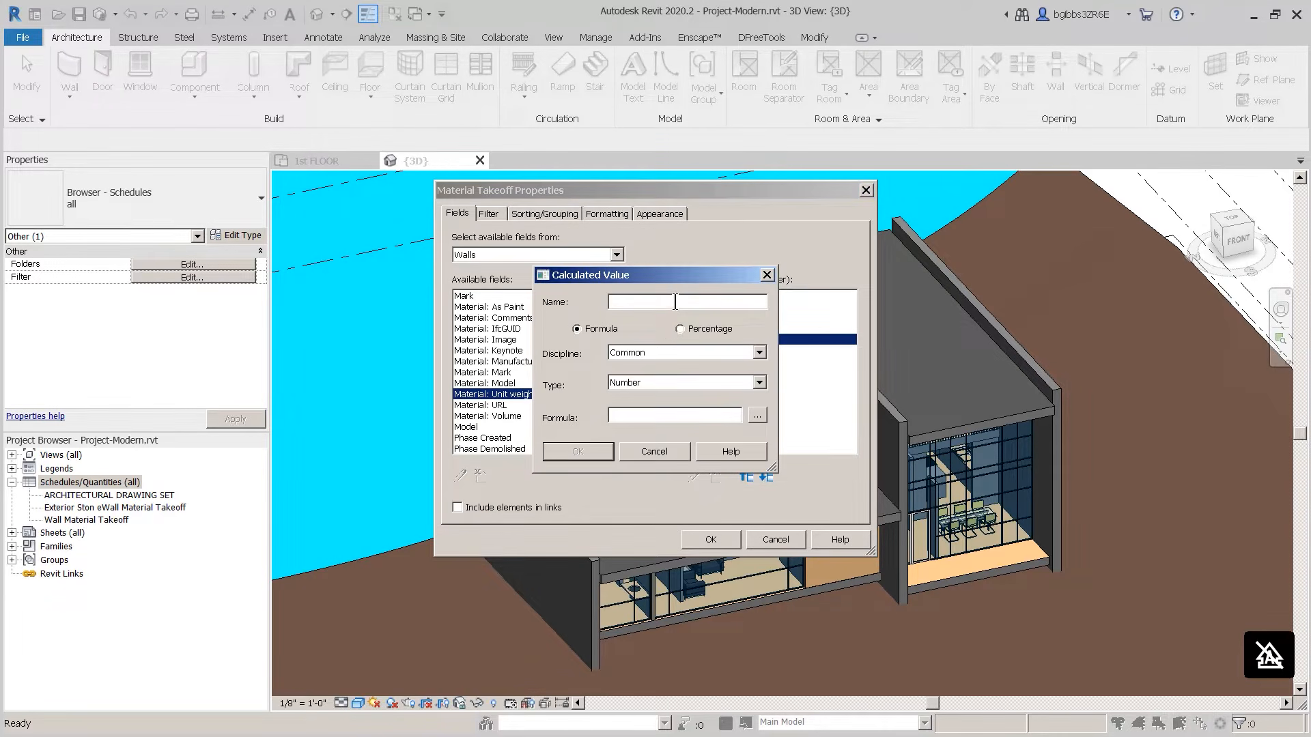
text(tota)
click(758, 416)
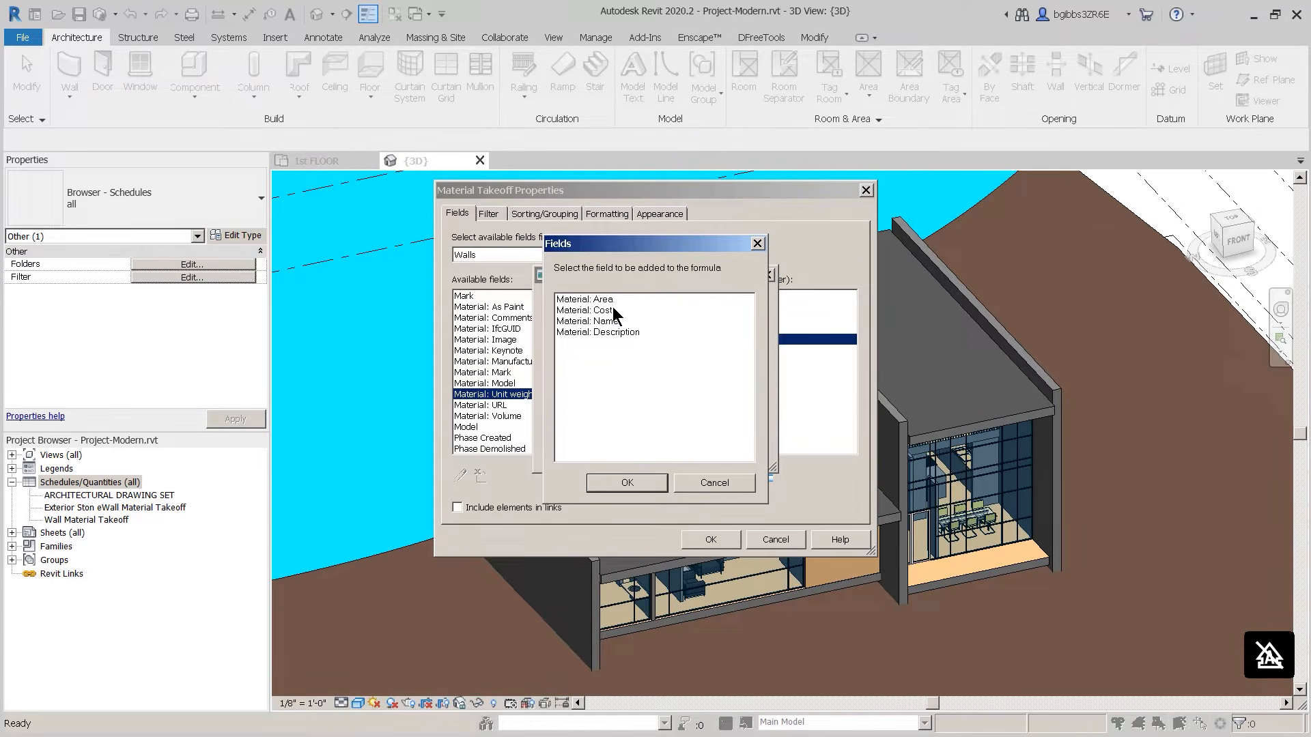
click(614, 299)
click(626, 483)
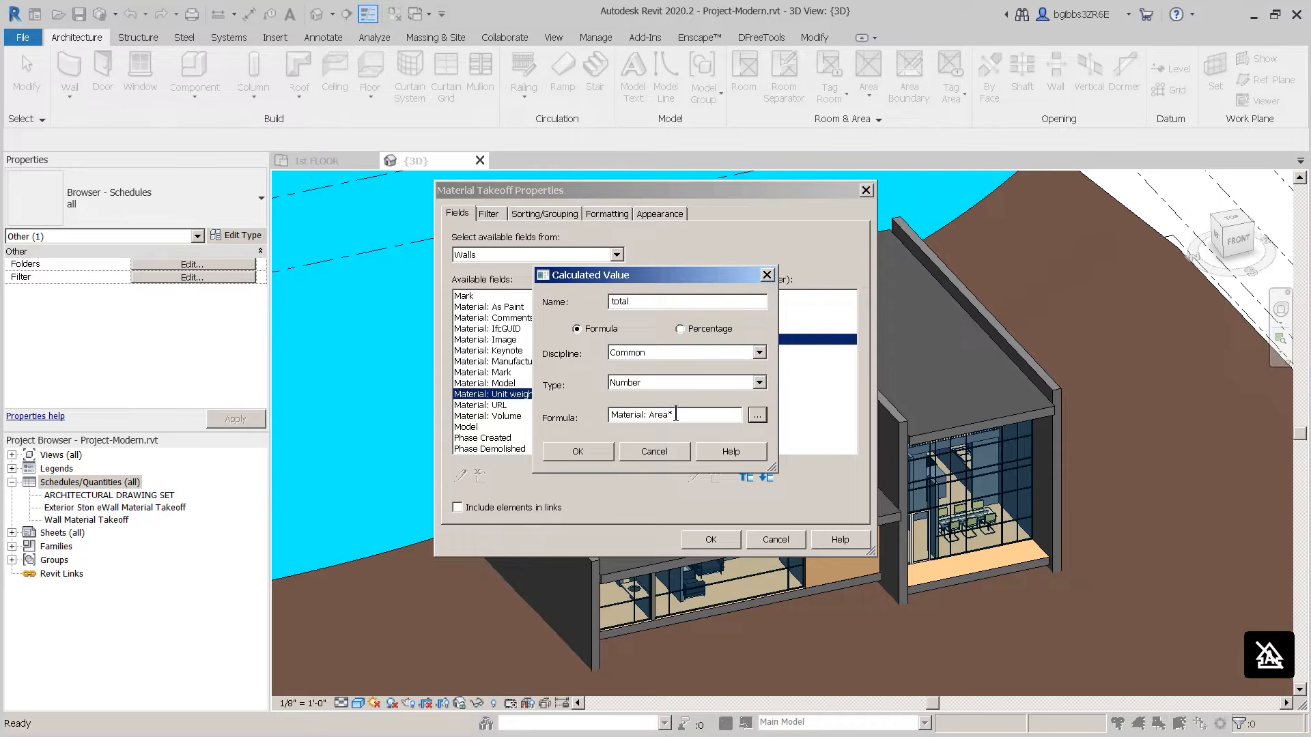
text(*)
click(760, 418)
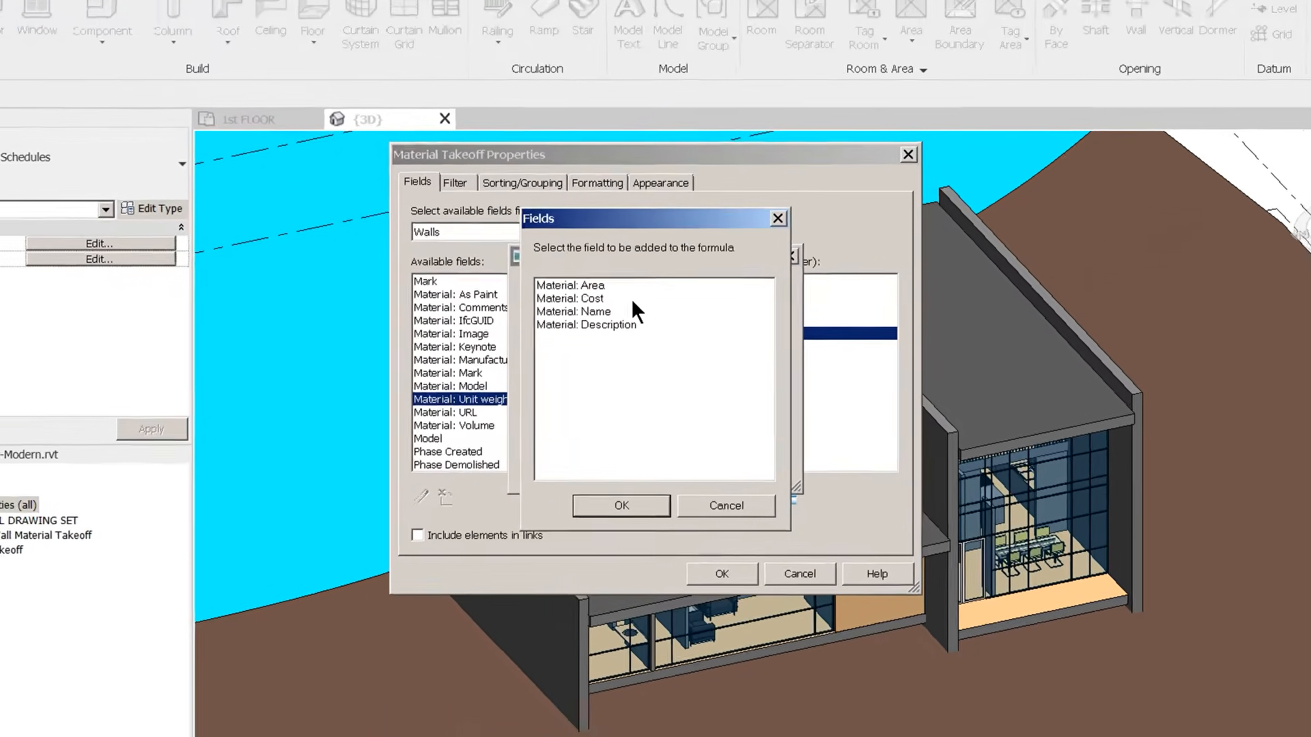
click(609, 309)
click(632, 475)
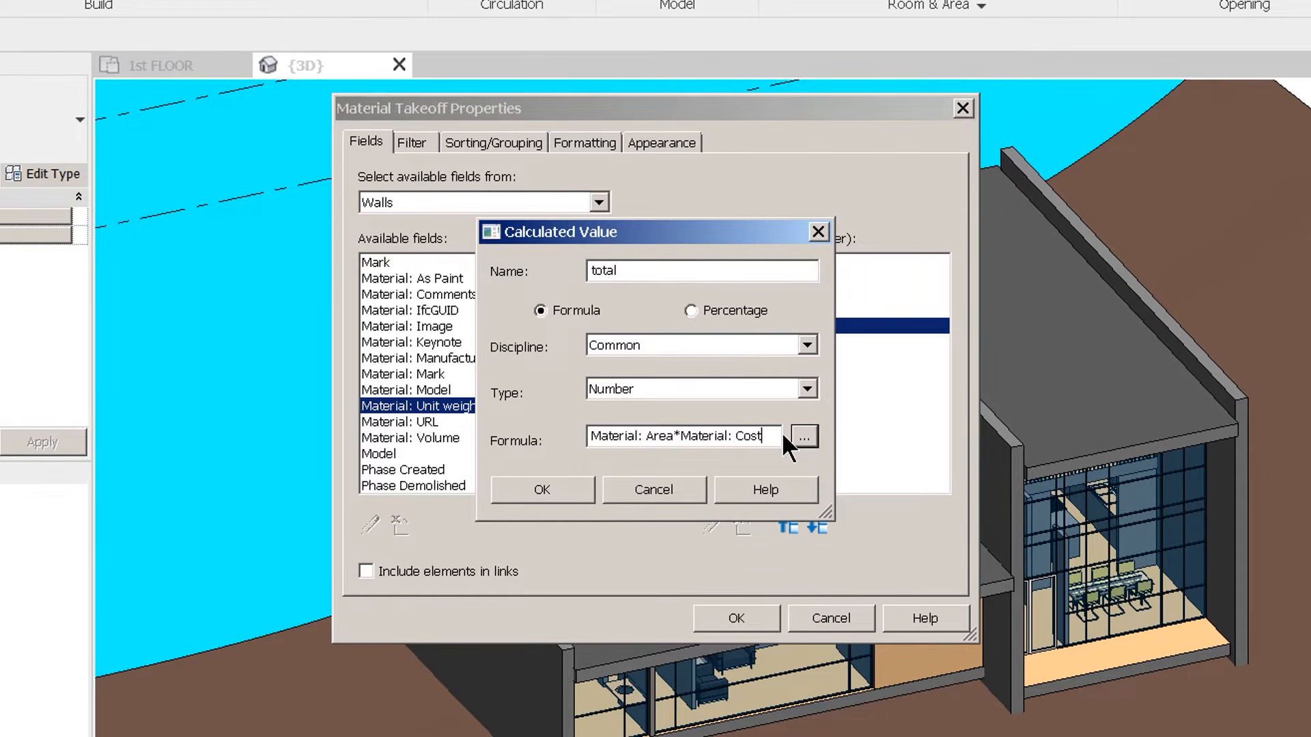
text(/ 1 ft)
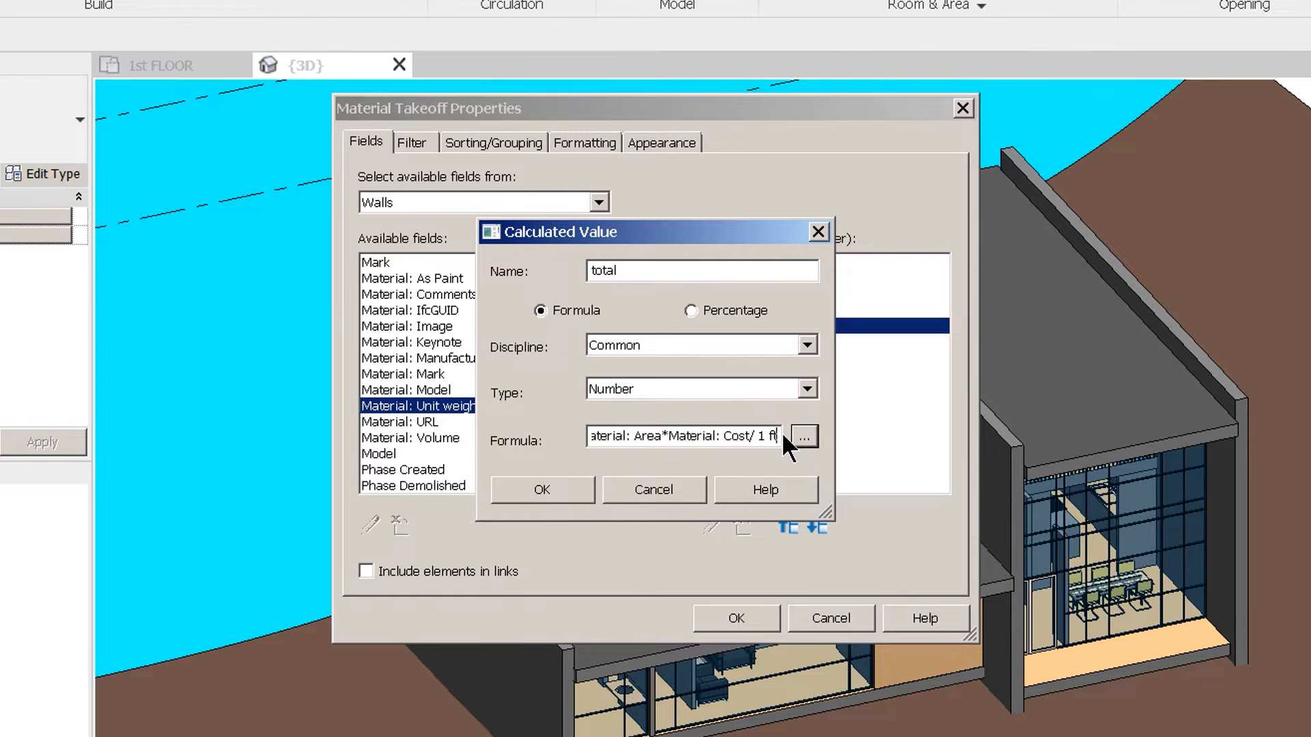
text( ^2)
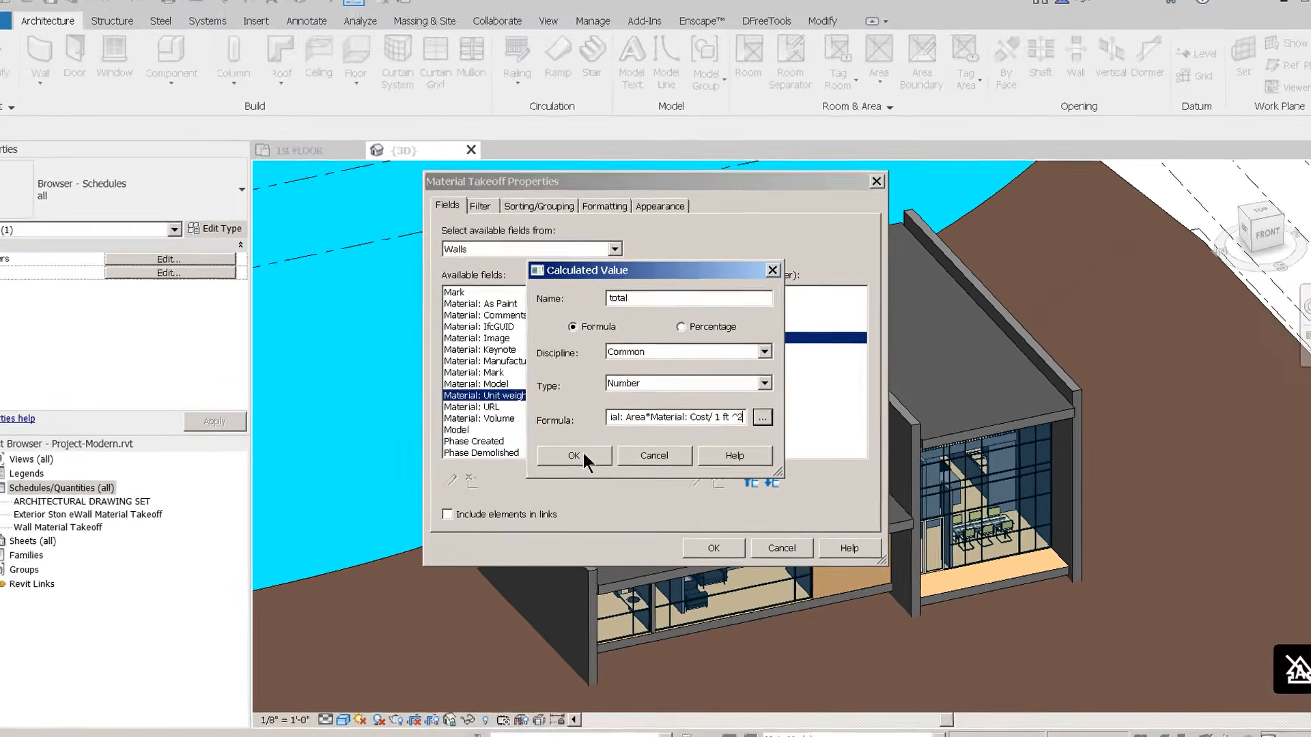
click(555, 486)
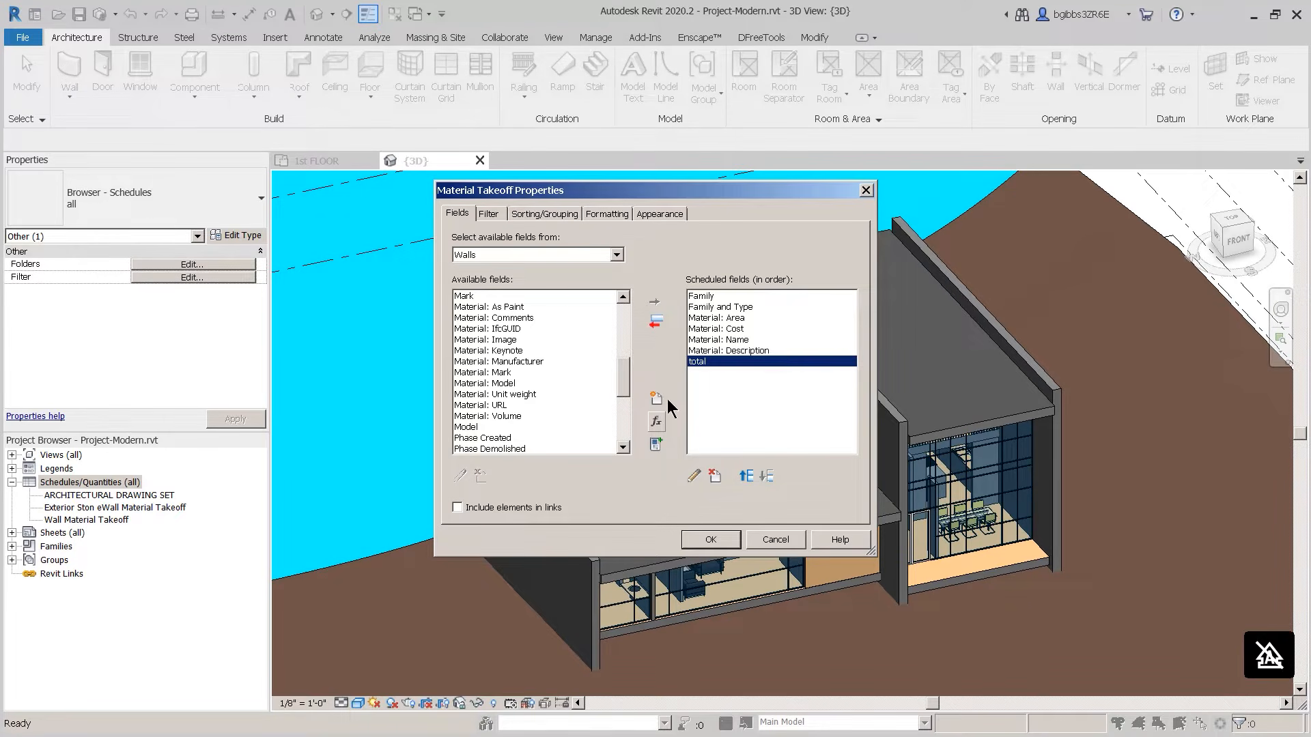
click(525, 214)
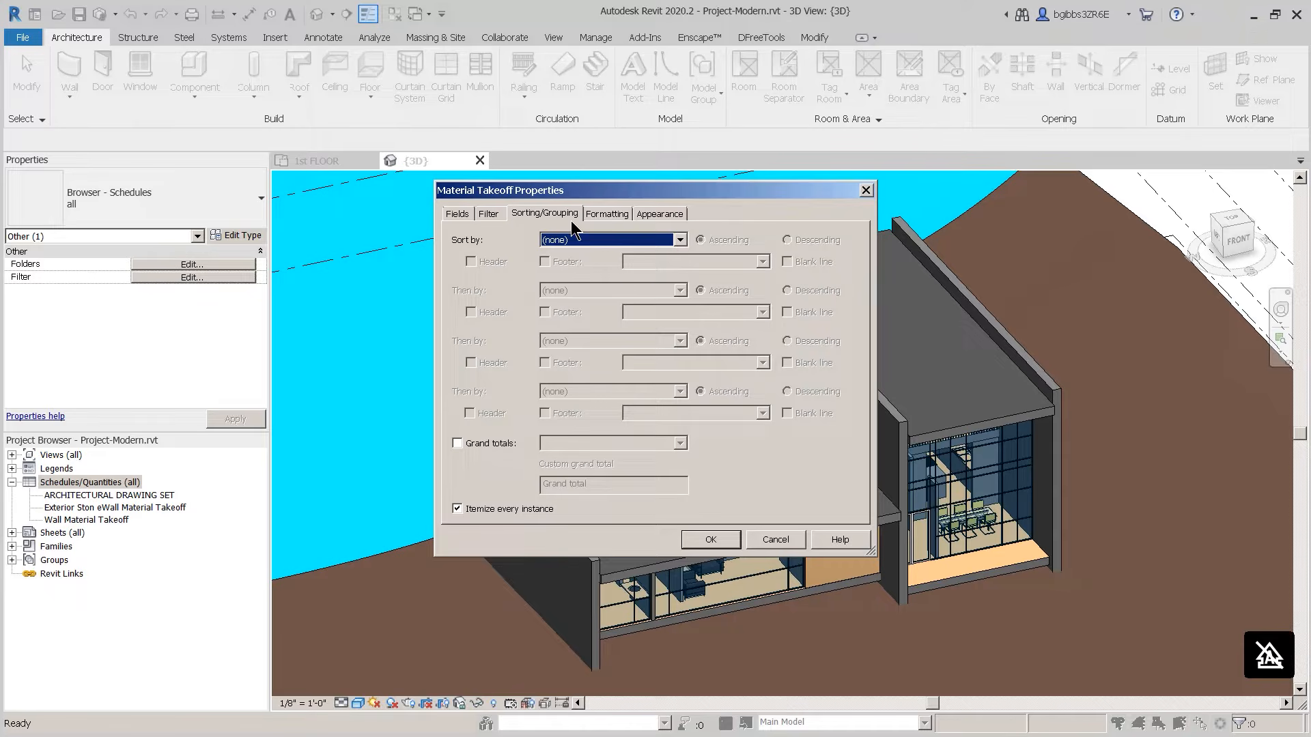
Step: Sort by Family, then Family and Type, with grand totals showing title, count and totals
click(588, 237)
click(589, 263)
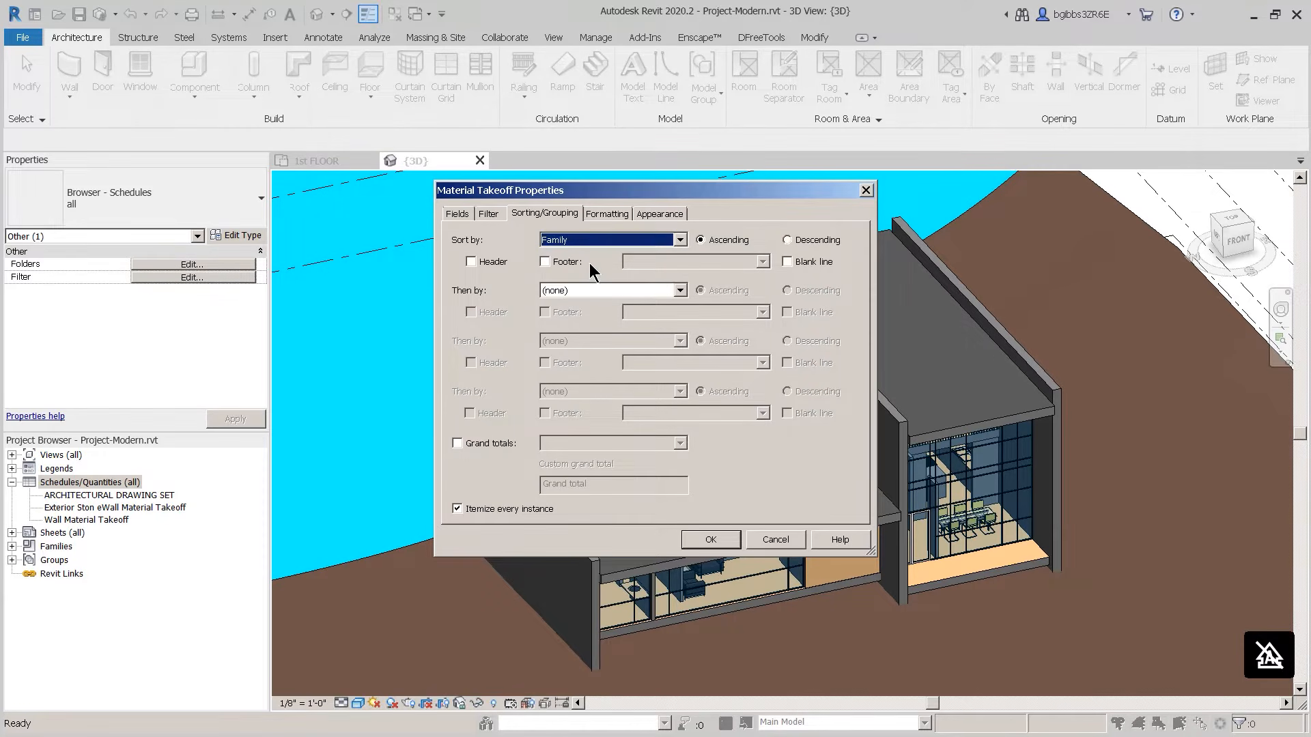
click(592, 292)
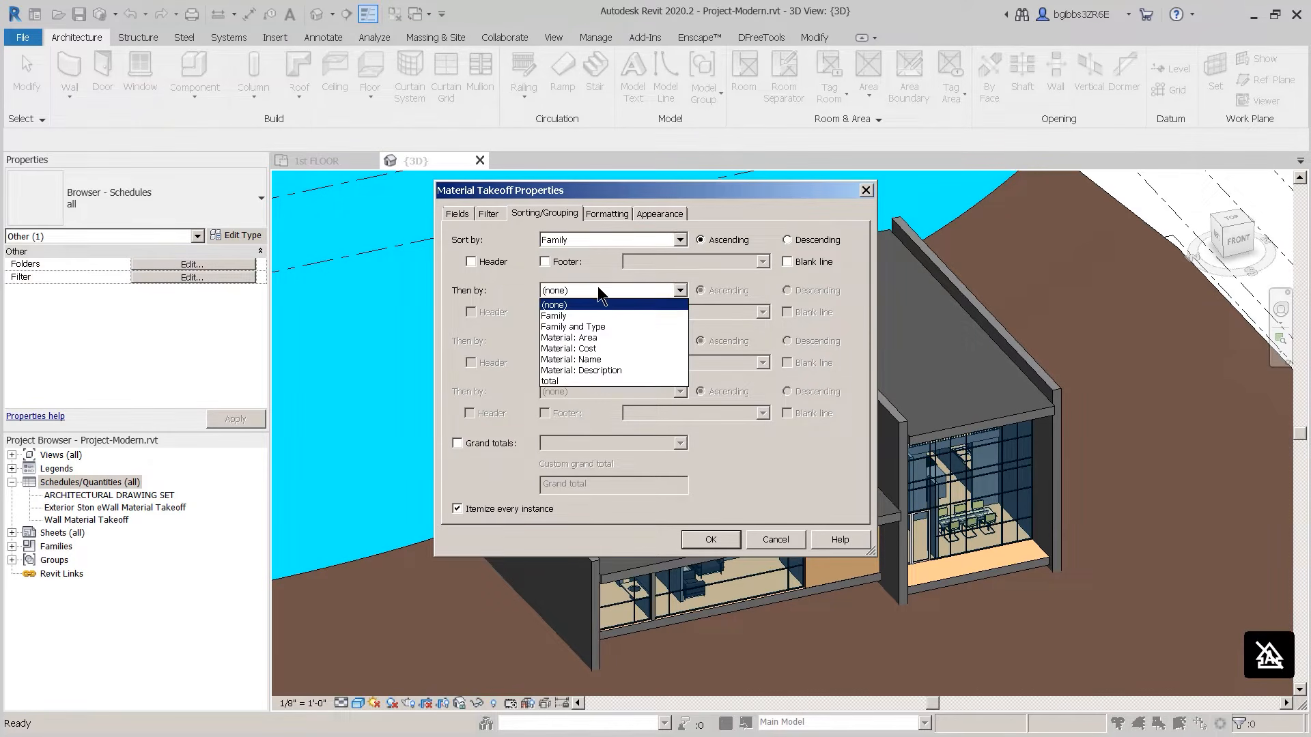
click(593, 327)
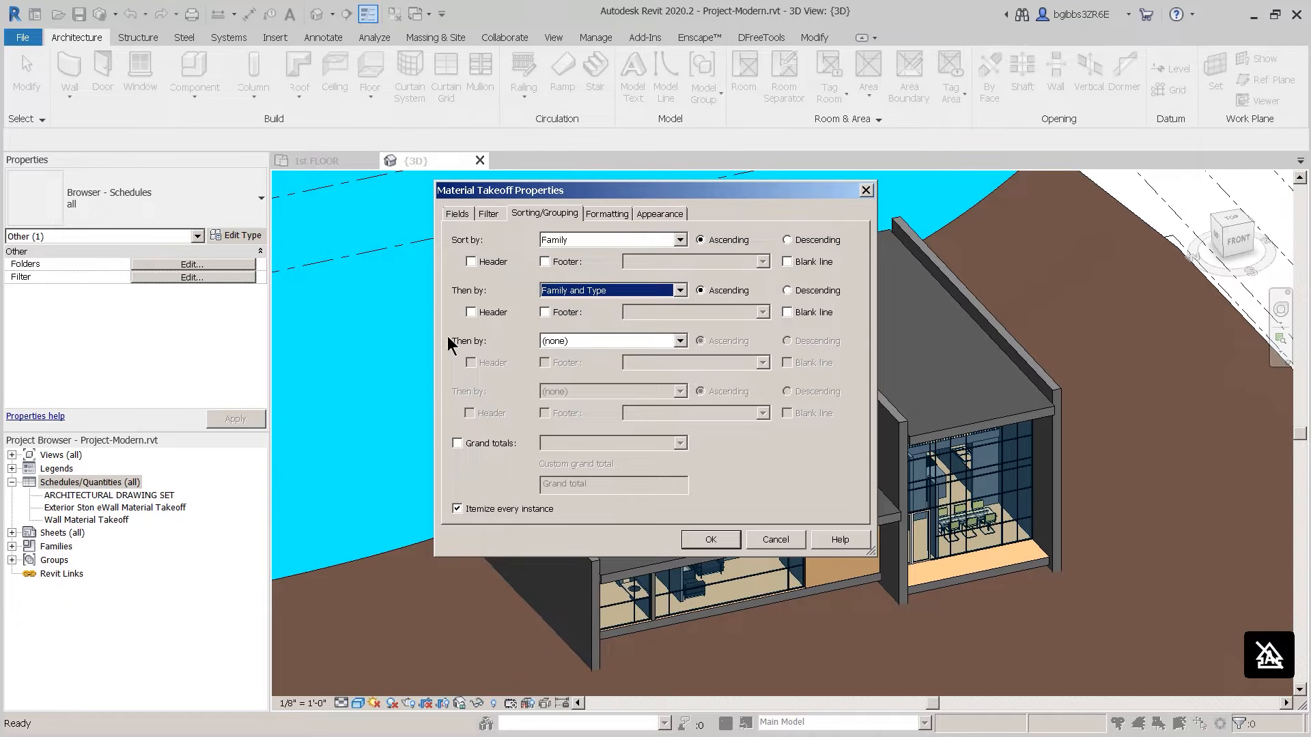
click(458, 443)
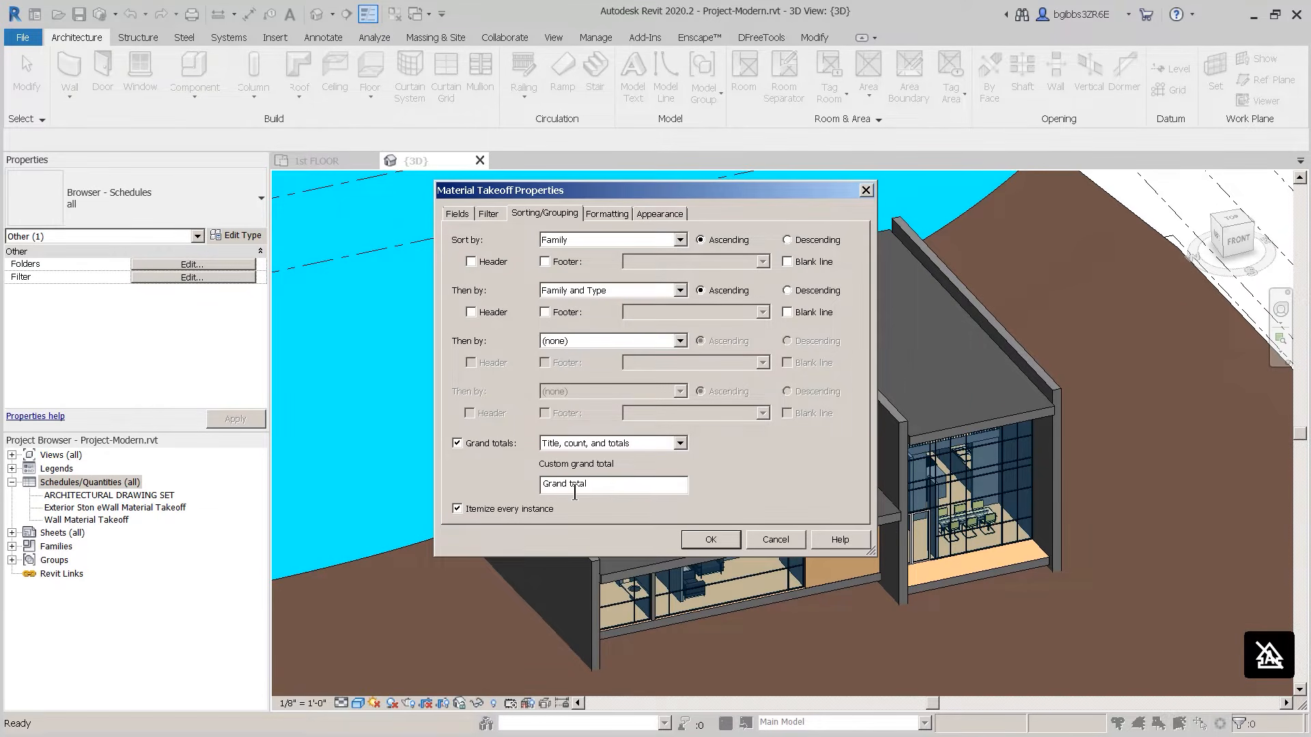
click(614, 215)
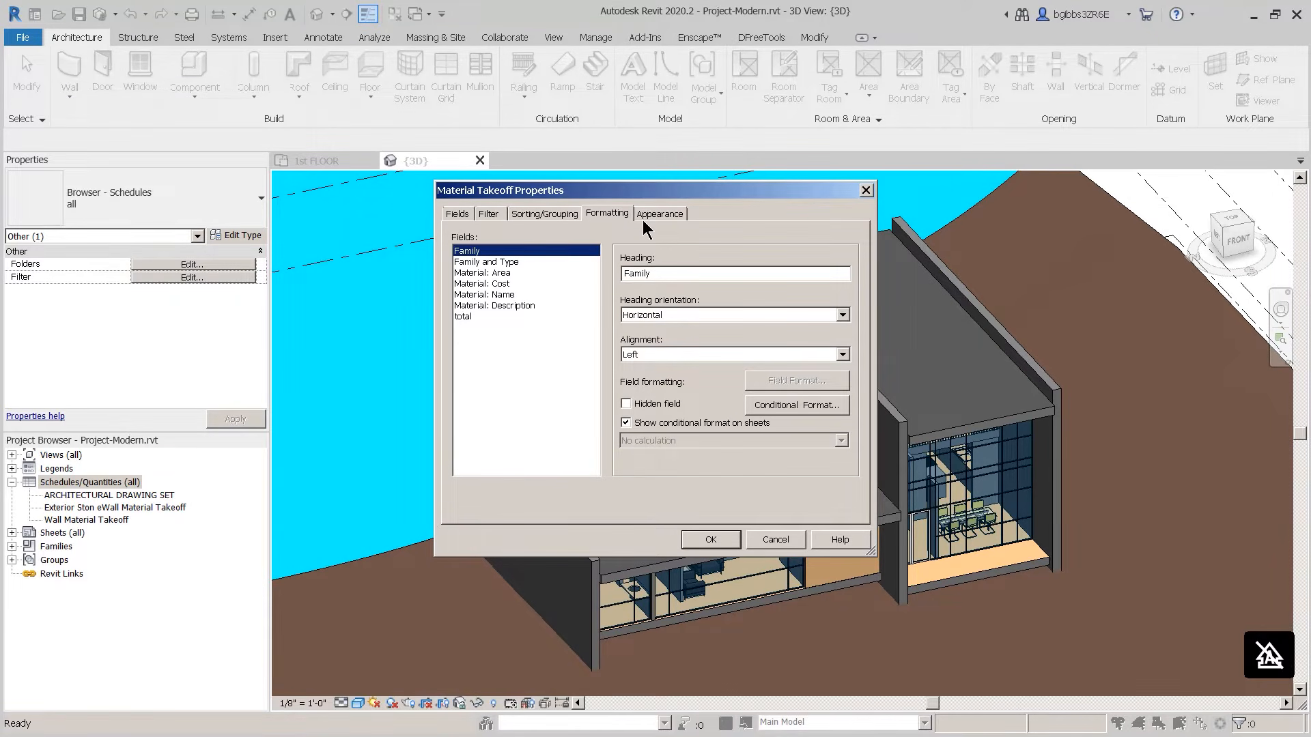
Step: Set the total field to Calculate totals and apply the takeoff settings with OK
click(494, 316)
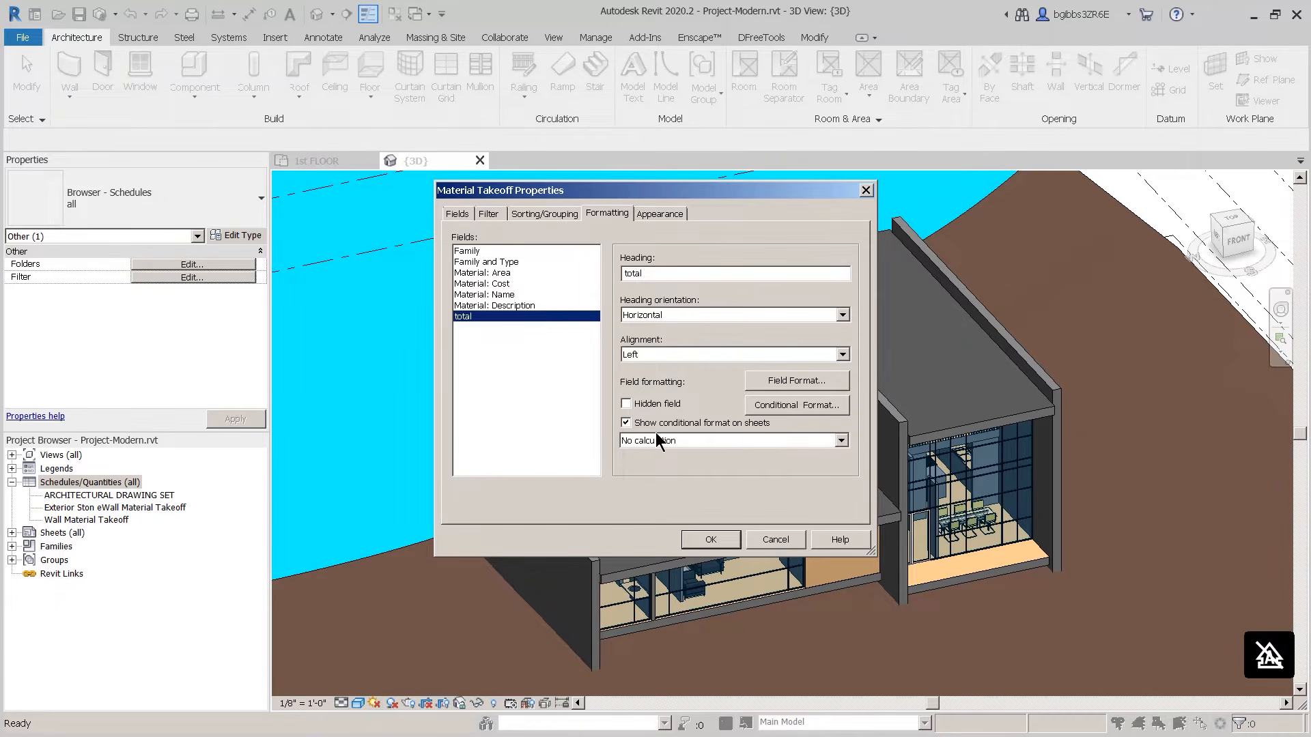
click(701, 447)
click(694, 465)
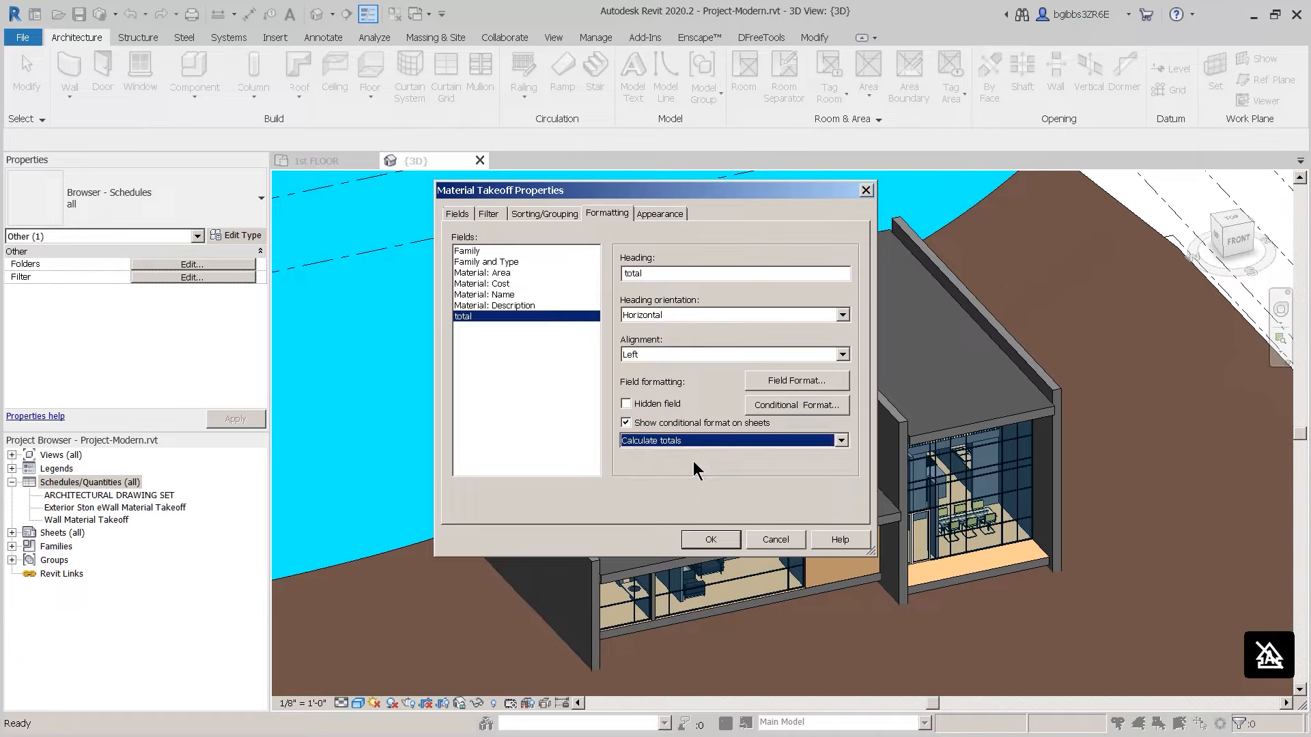
click(659, 213)
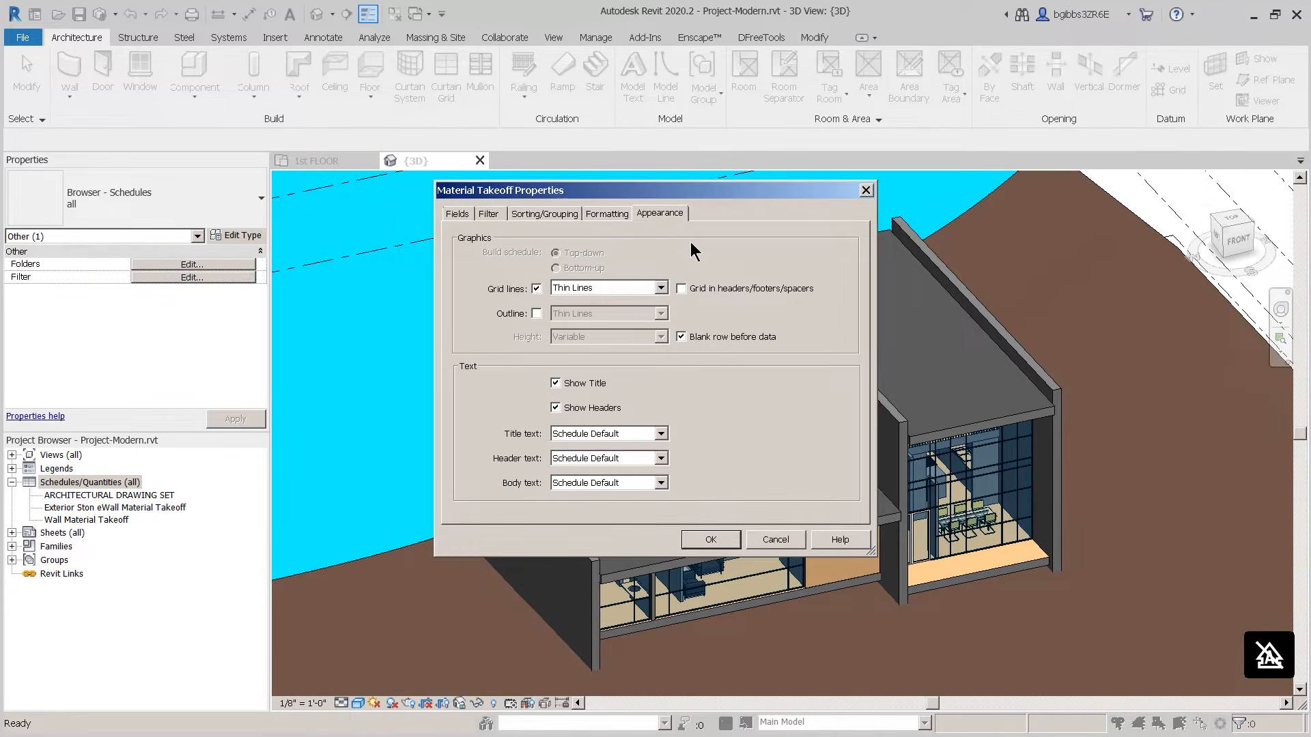
click(711, 541)
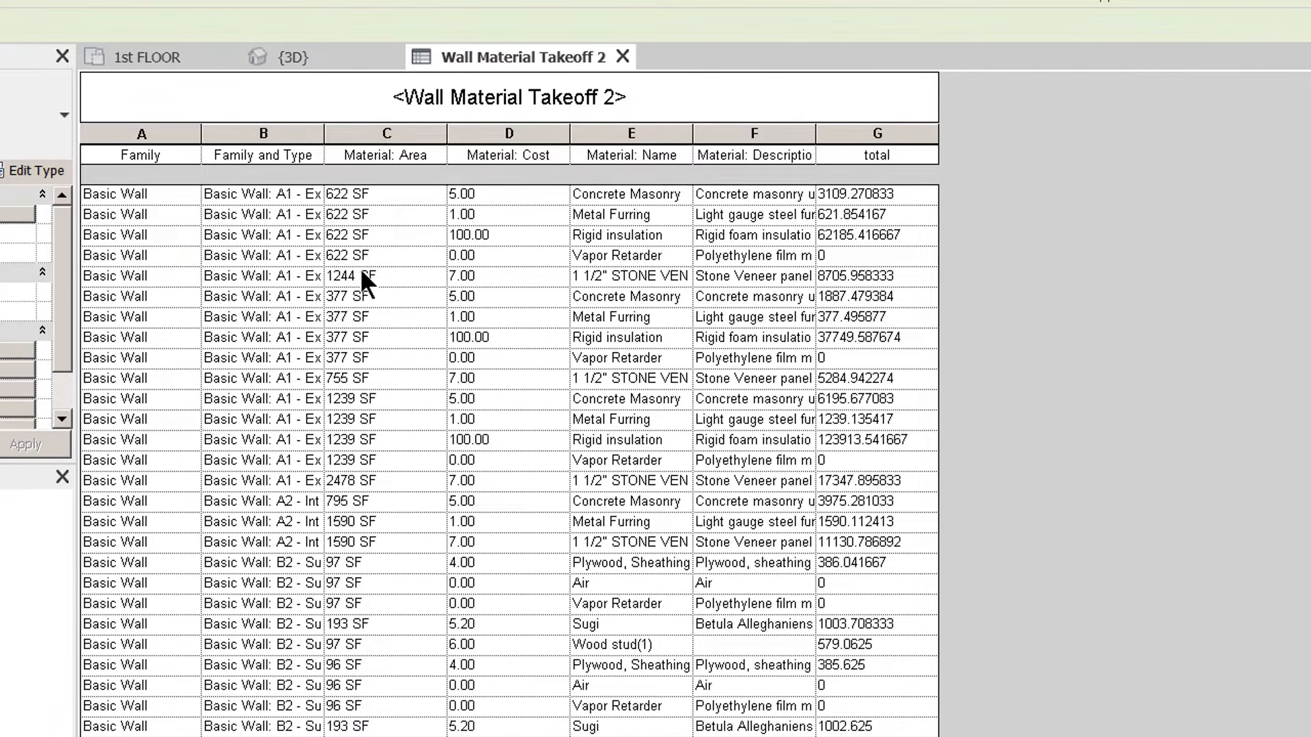
Step: Scroll Wall Material Takeoff 2 down to its Grand total row and back to the top
scroll(428, 600, down, 12)
scroll(431, 675, down, 8)
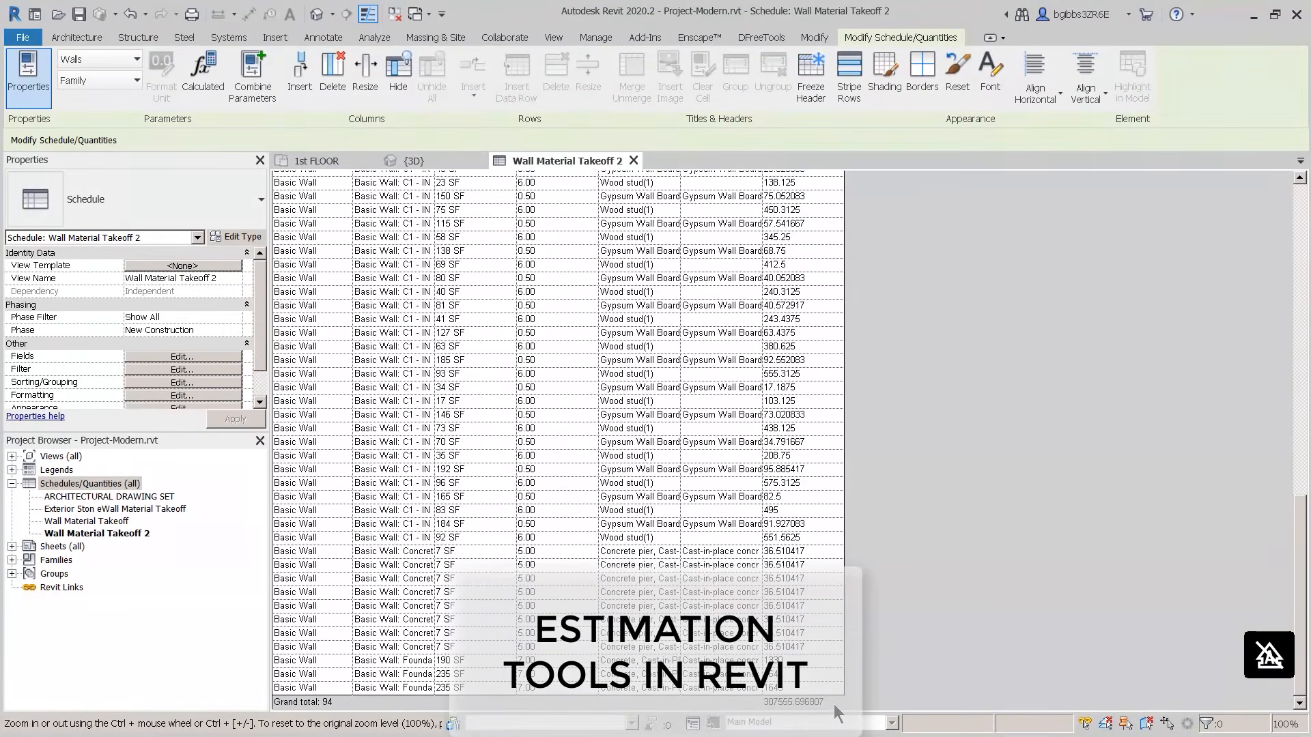
scroll(773, 689, up, 19)
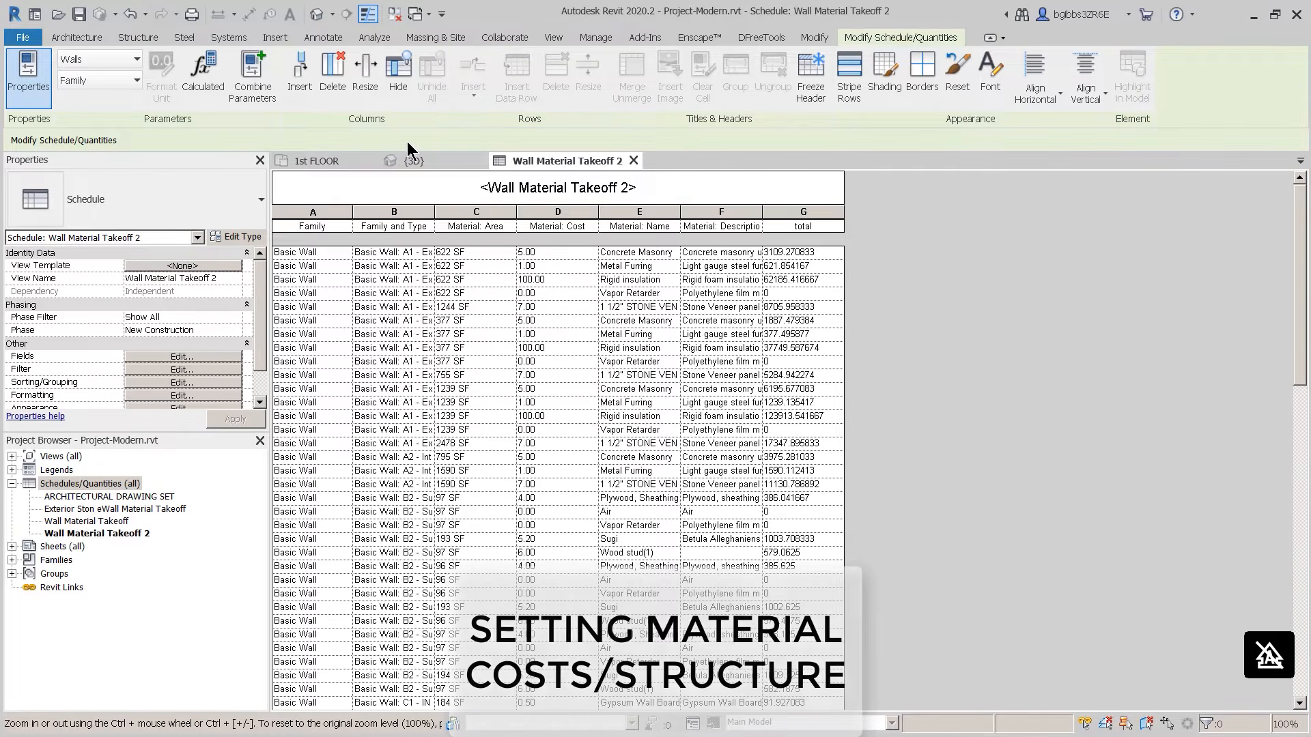
Step: From the 3D view, open Edit Assembly for the A1 STONE VENEER exterior wall type
click(441, 163)
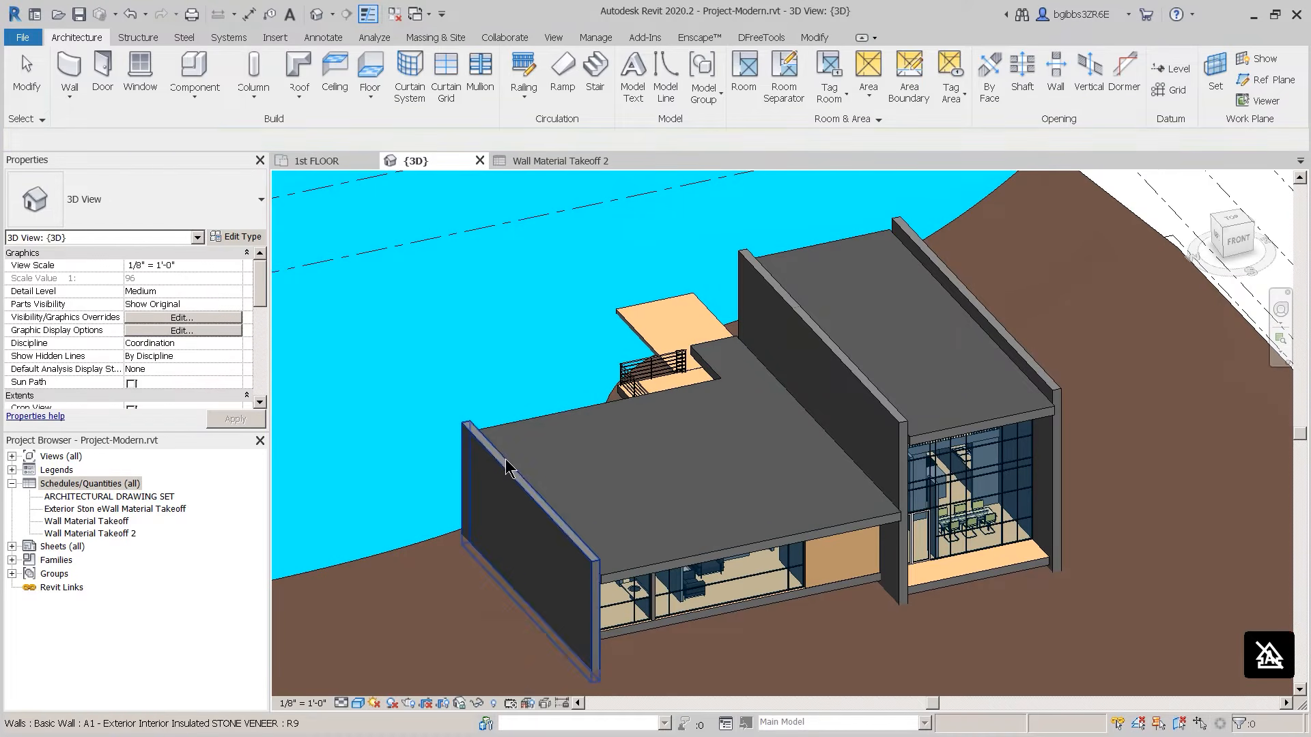
scroll(506, 469, up, 4)
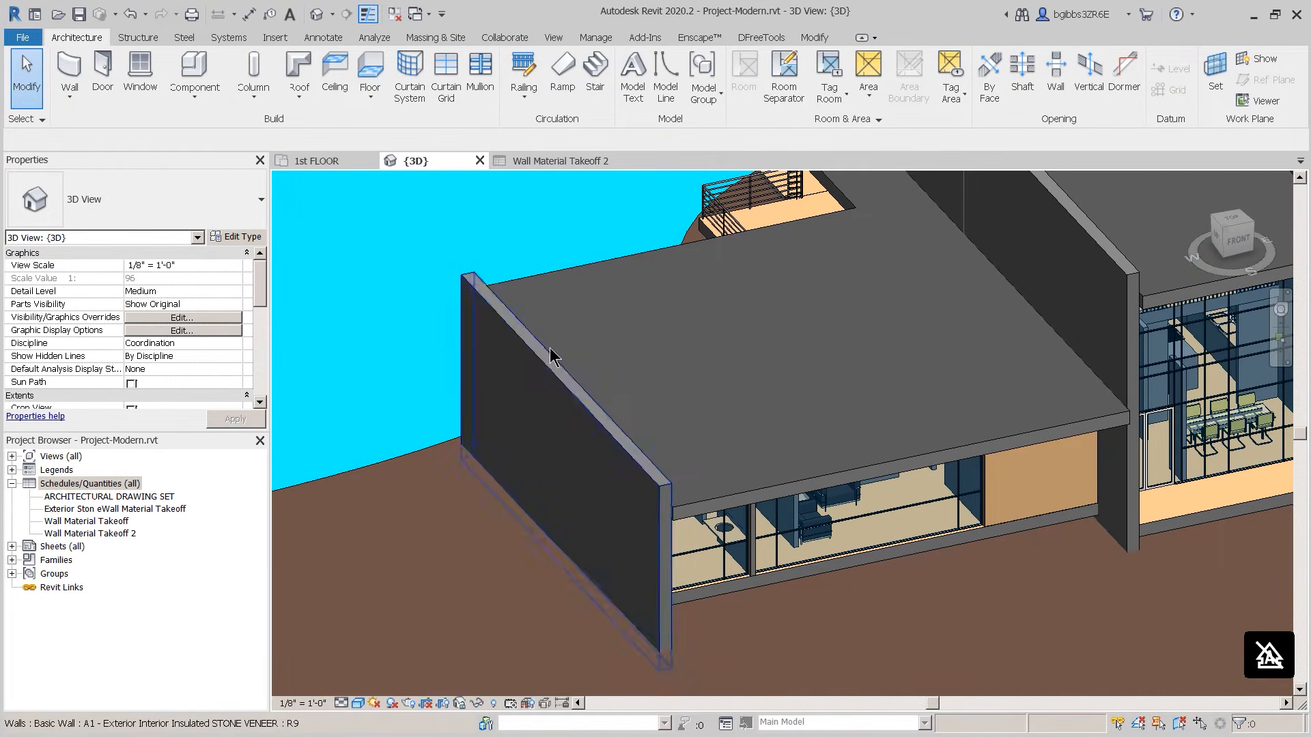
click(552, 368)
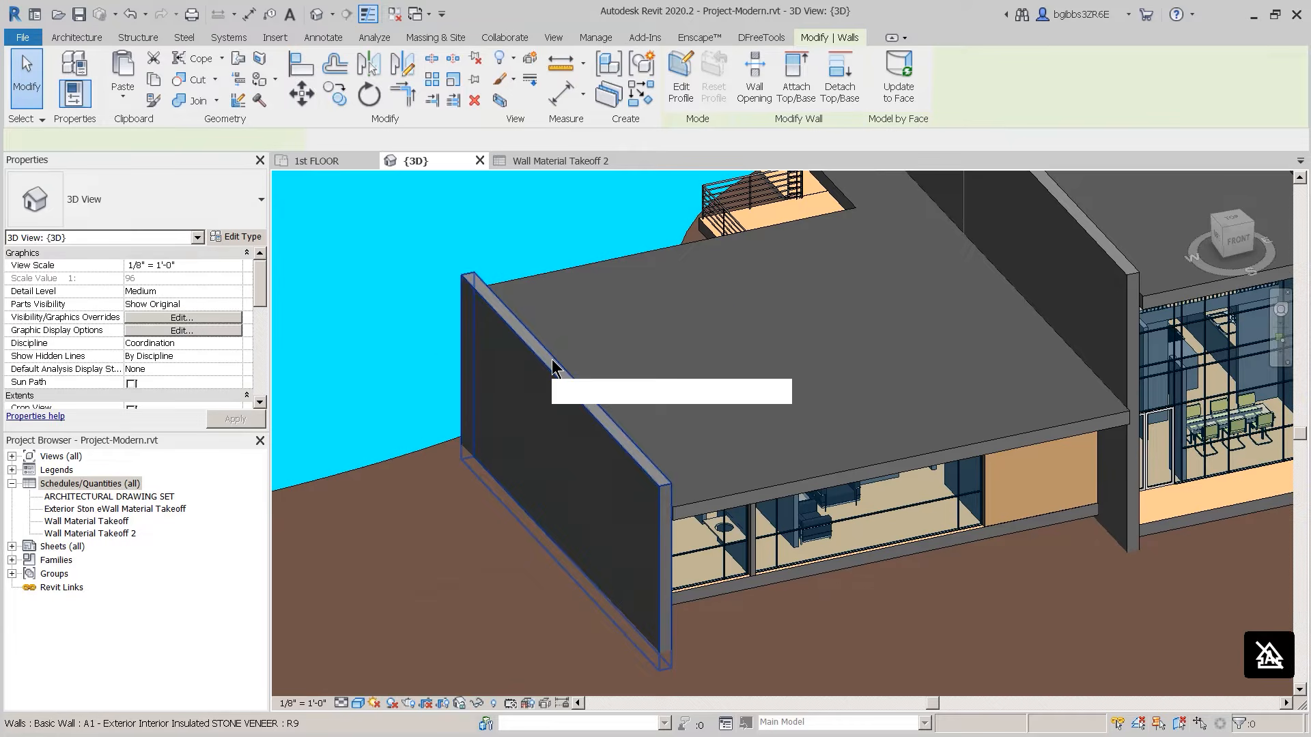
click(234, 237)
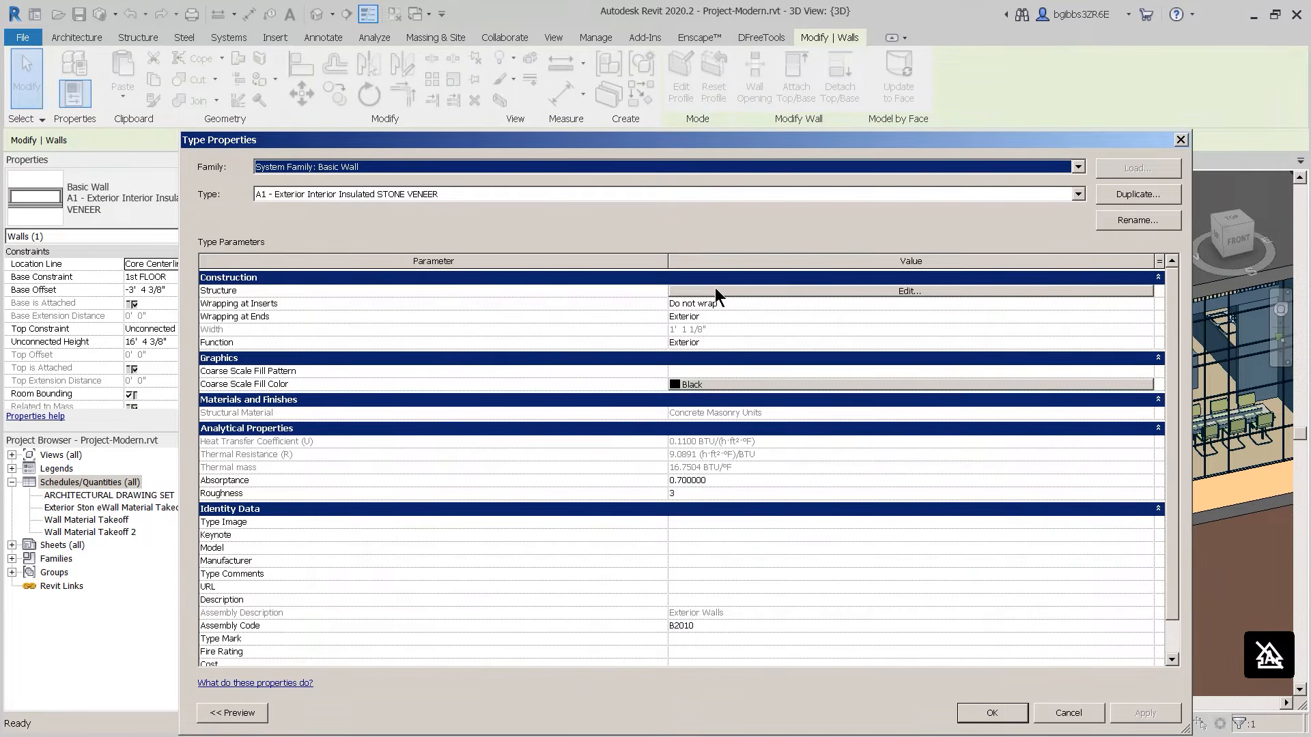
click(715, 290)
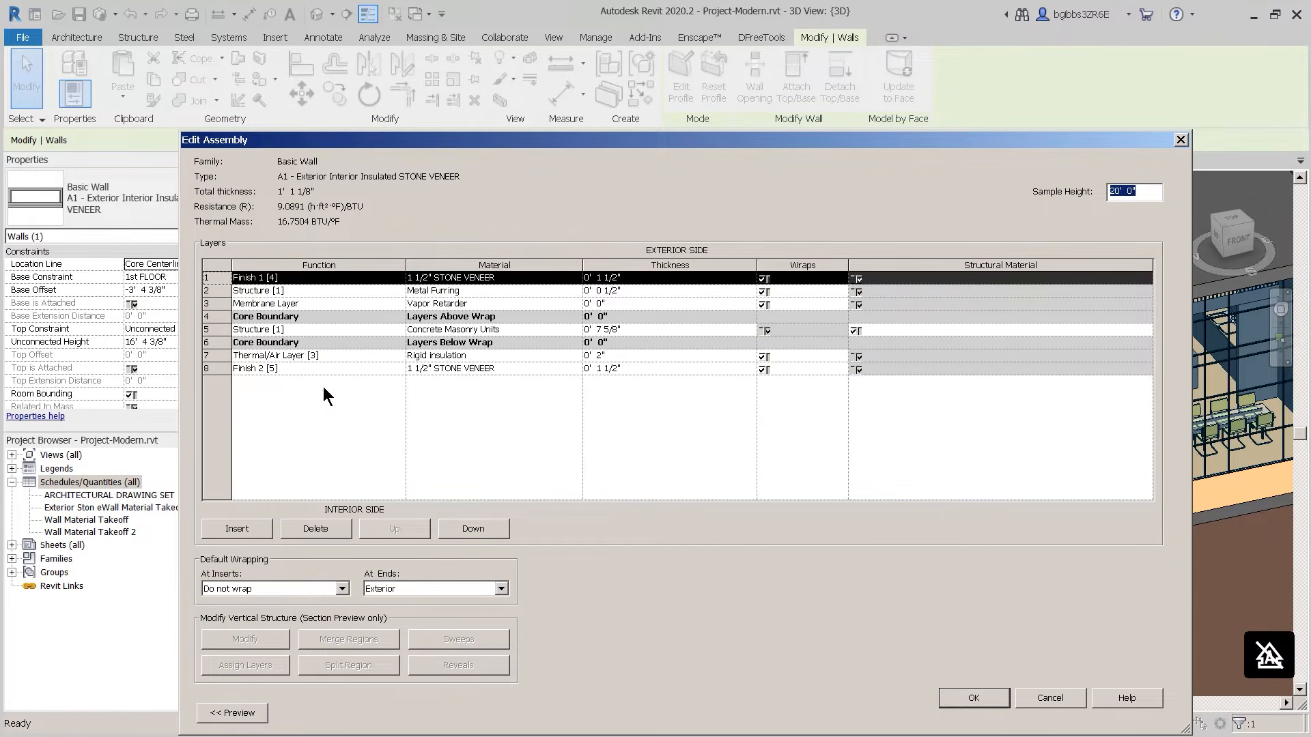
Step: Insert a 1/4" Metal Furring layer above the interior finish layer
click(217, 369)
click(237, 528)
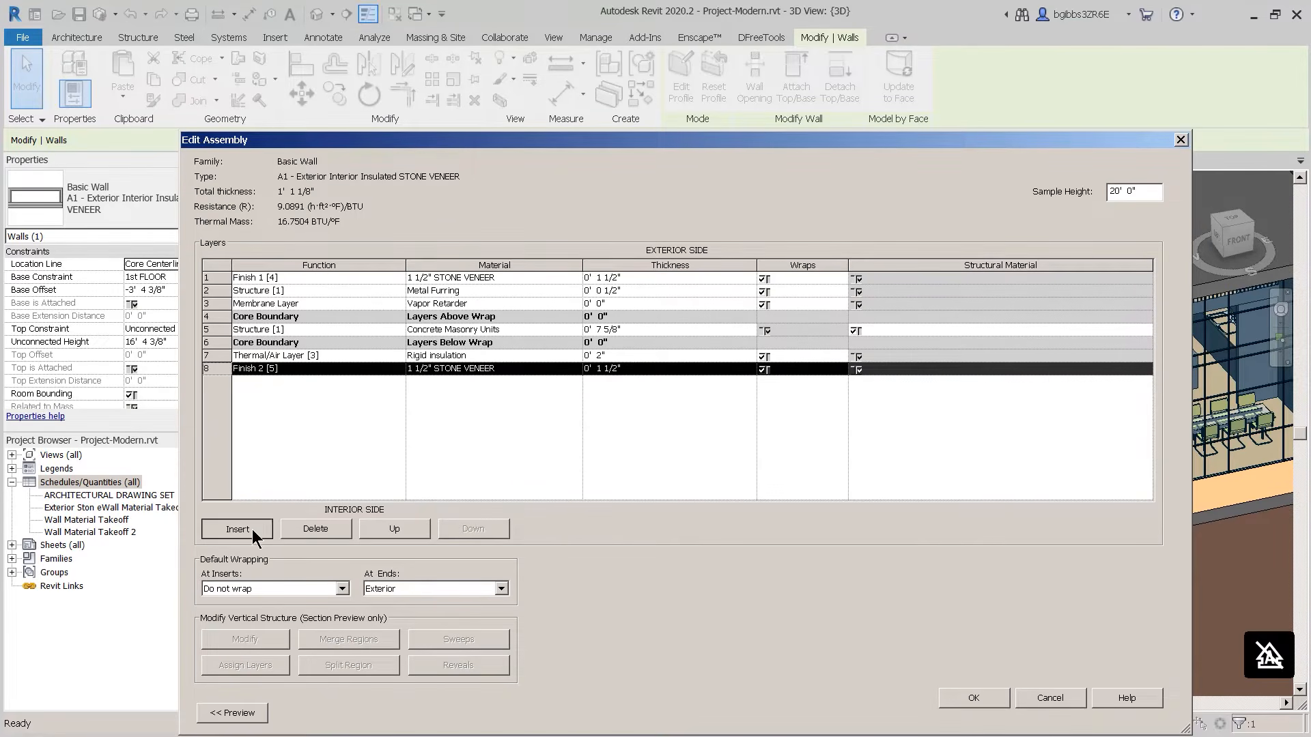
click(473, 291)
key(ctrl+c)
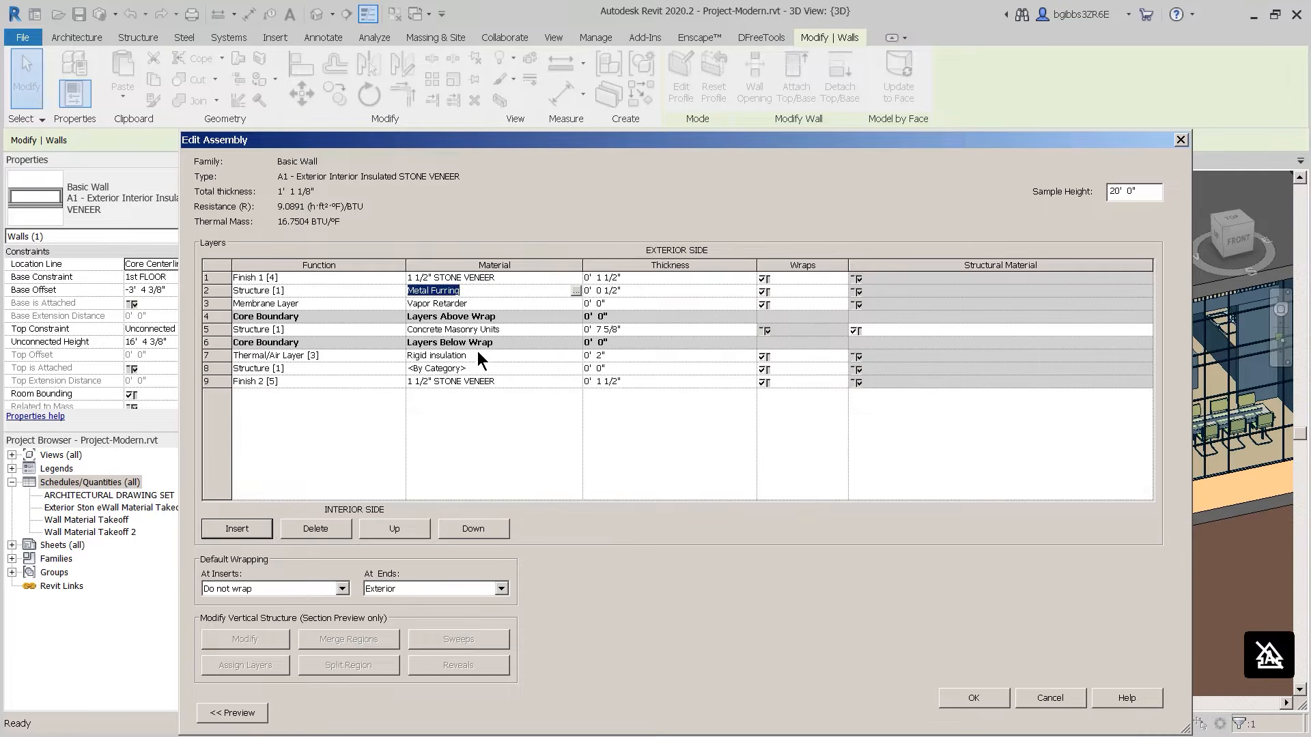
click(467, 368)
key(ctrl+v)
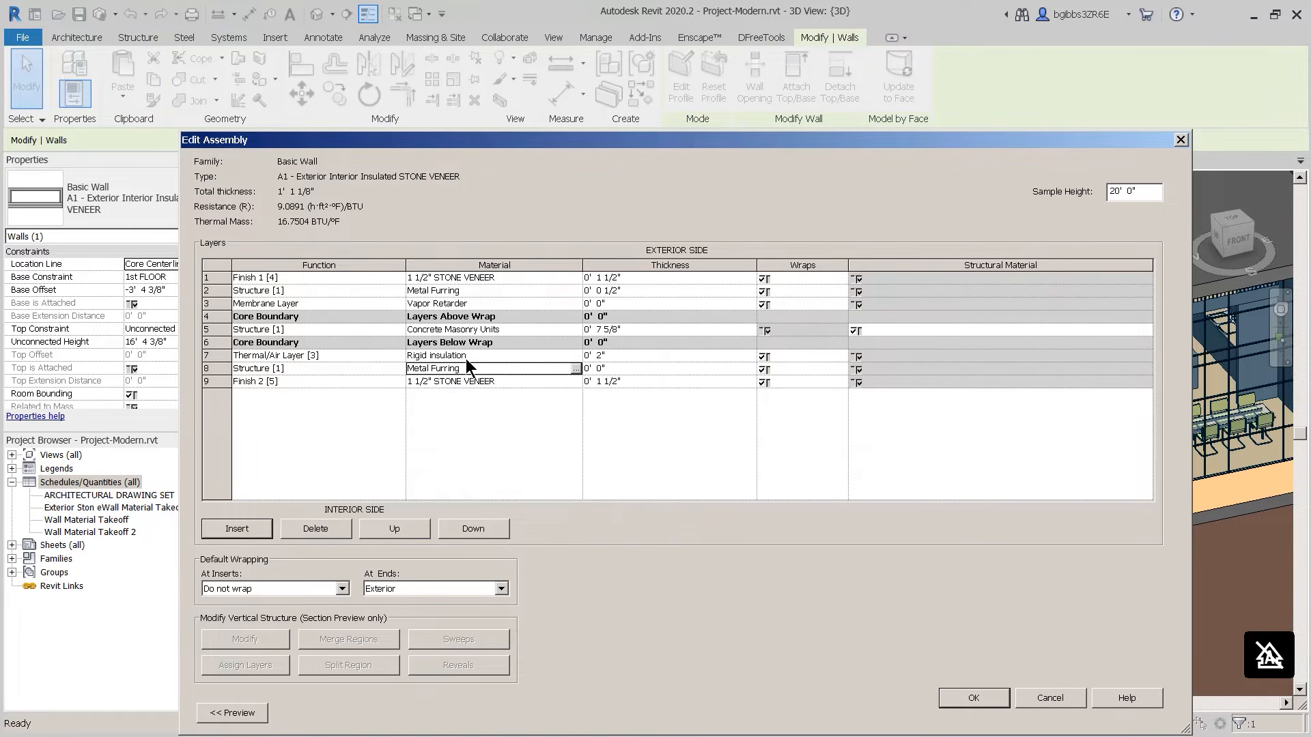
click(599, 370)
drag(606, 369, 598, 368)
text(1/4)
click(653, 439)
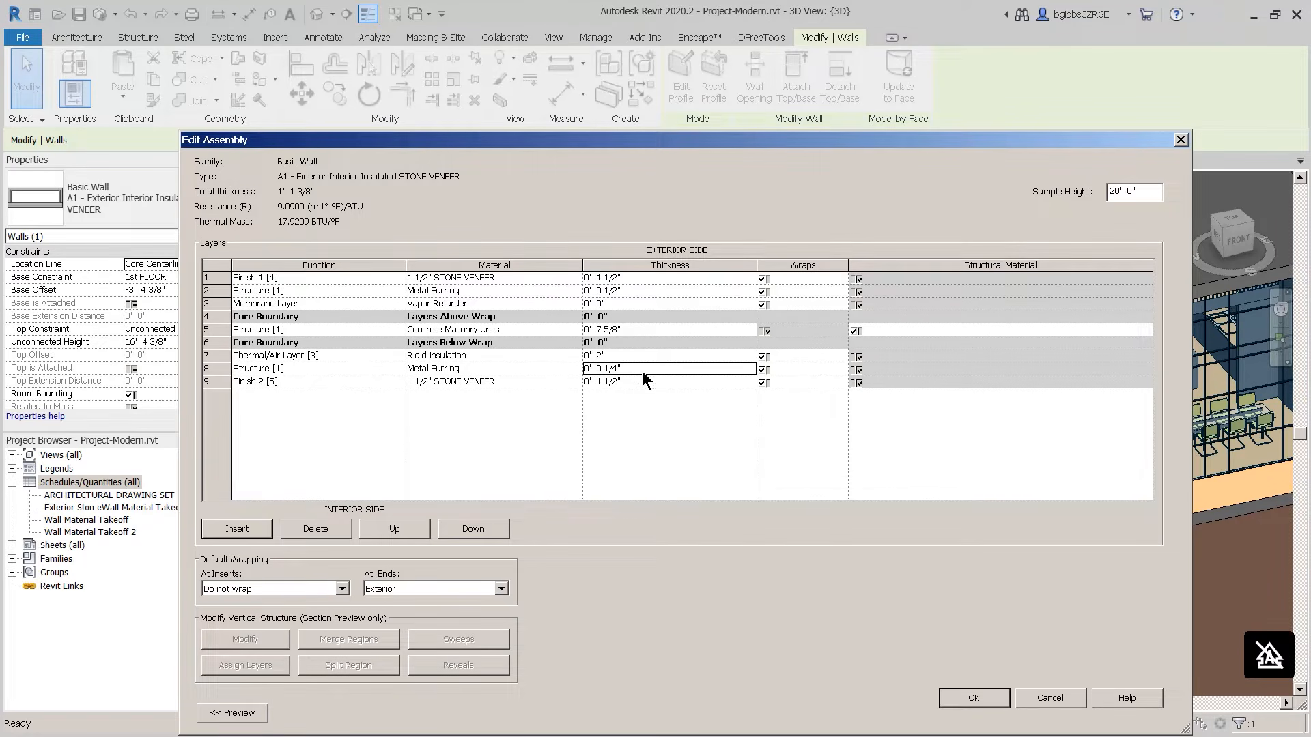
click(579, 276)
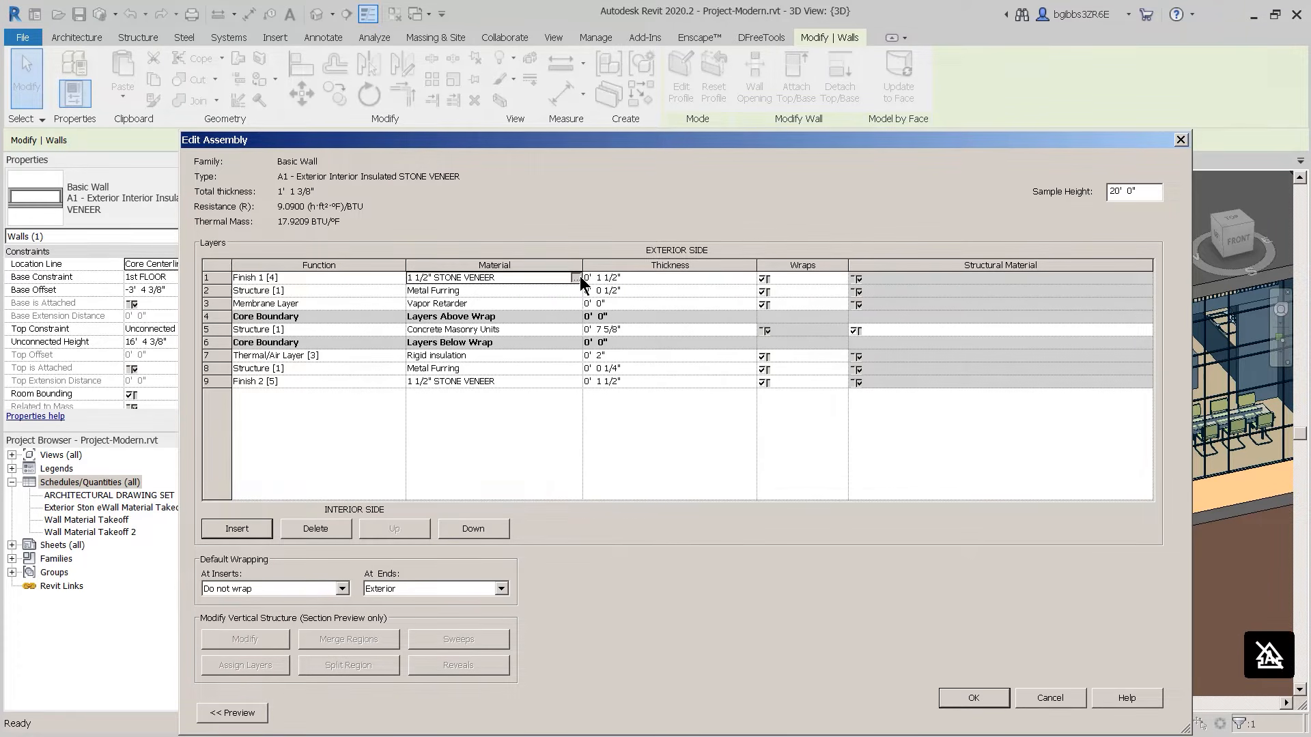
Step: In the Material Browser, change the stone veneer material's Cost from 7.00 to 7.5
click(578, 278)
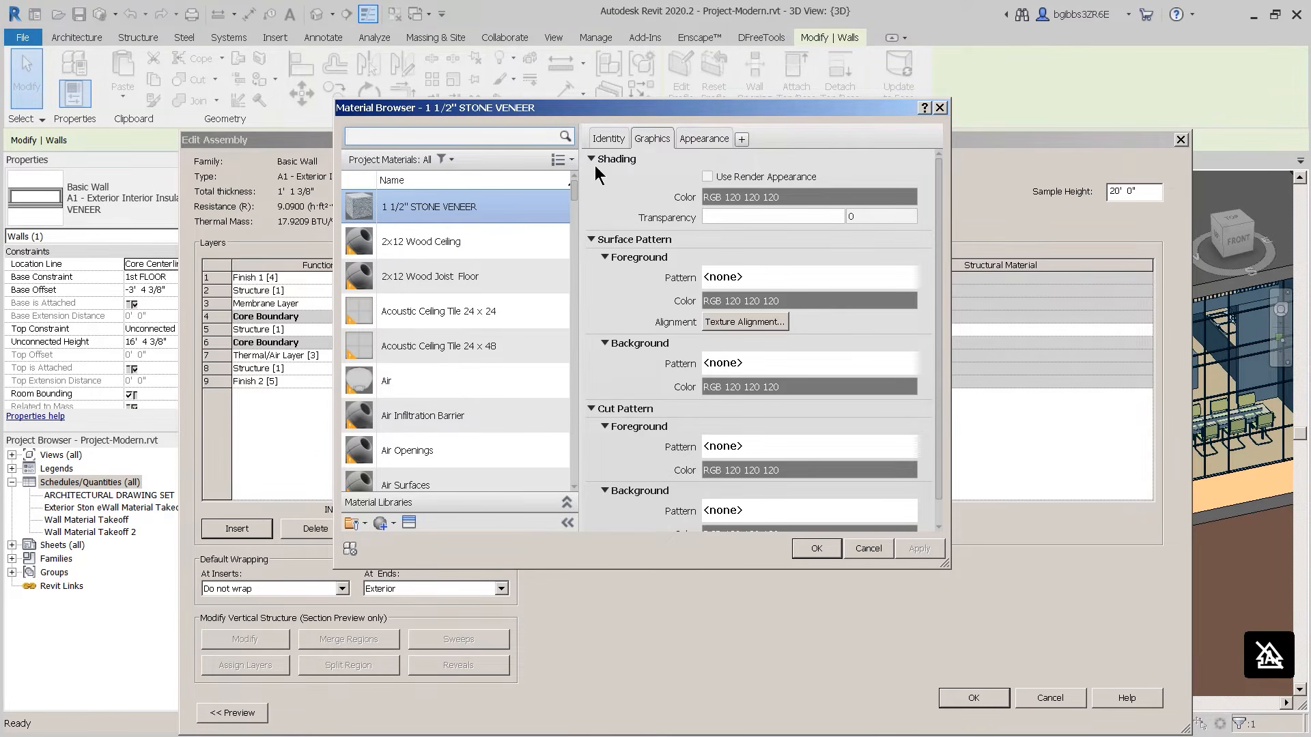
click(605, 138)
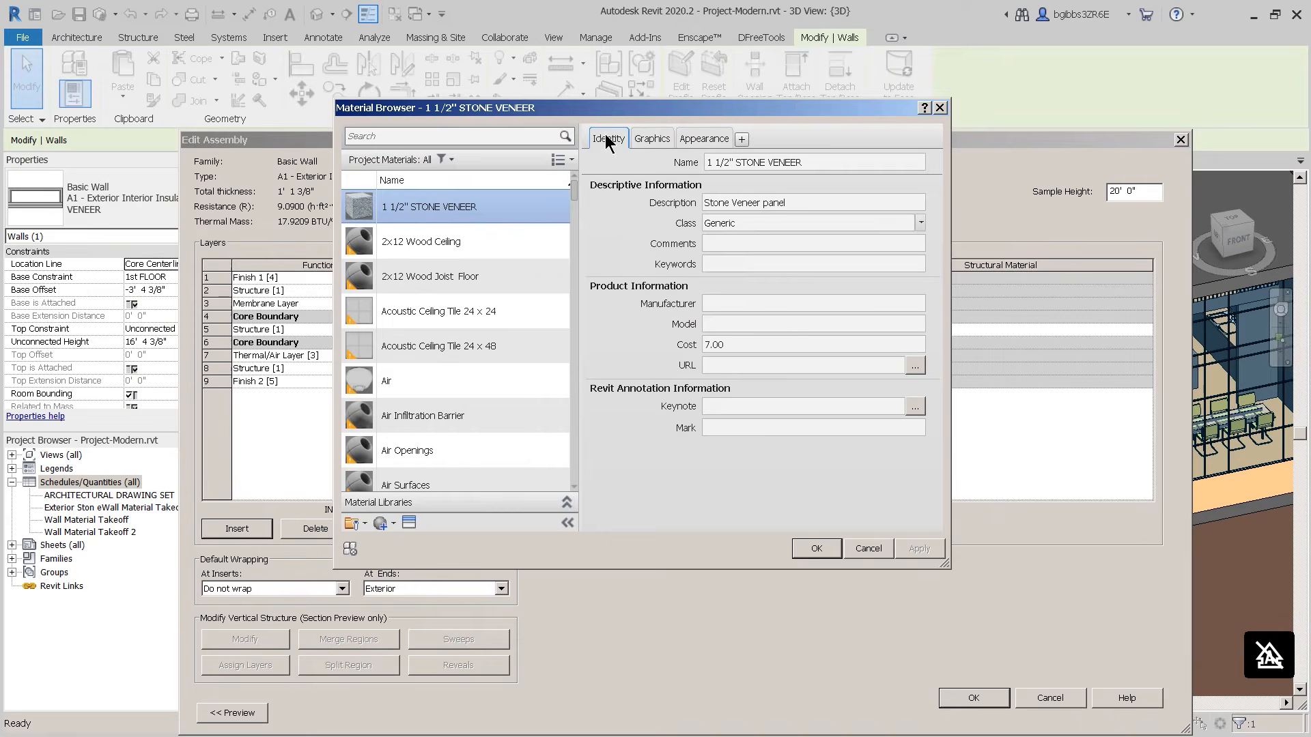
click(706, 344)
click(740, 345)
drag(740, 345, 693, 341)
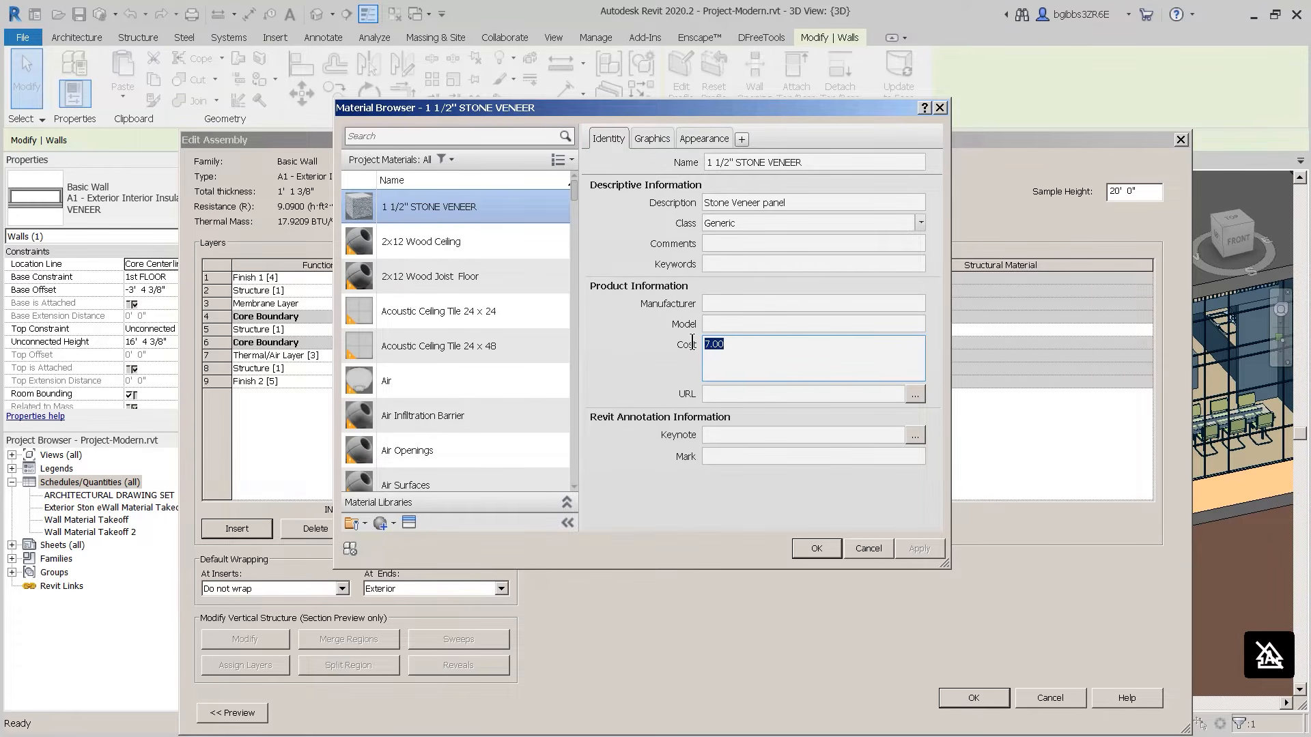
text(7.5)
click(776, 324)
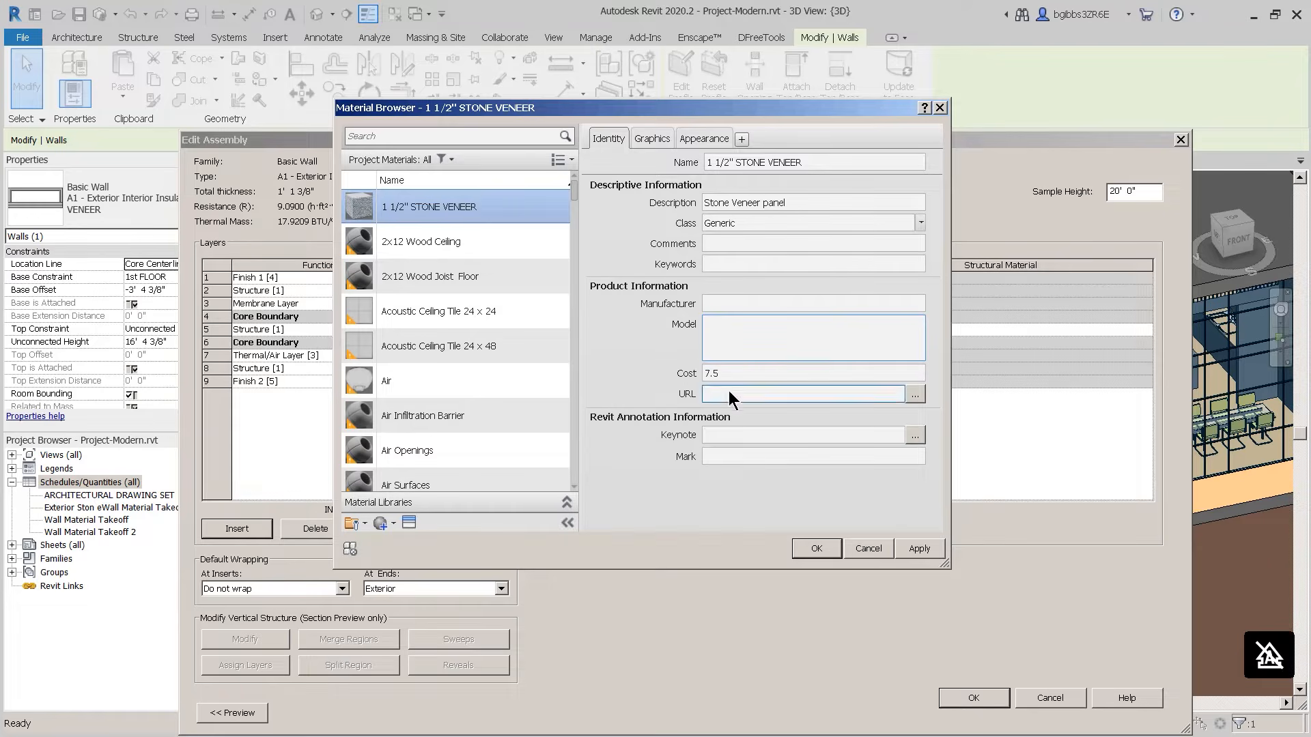
click(815, 550)
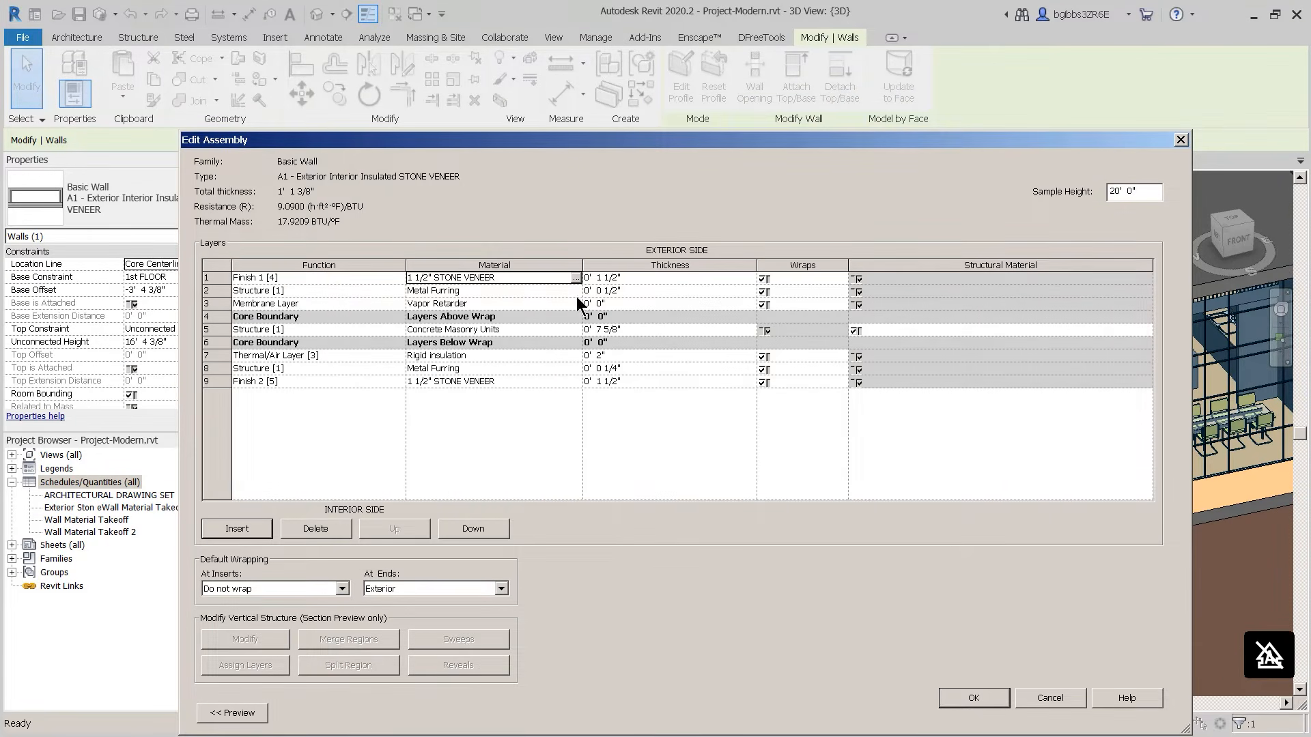
Step: Enter the comment 'material only' in layer 2's Metal Furring Identity tab
click(575, 290)
click(575, 291)
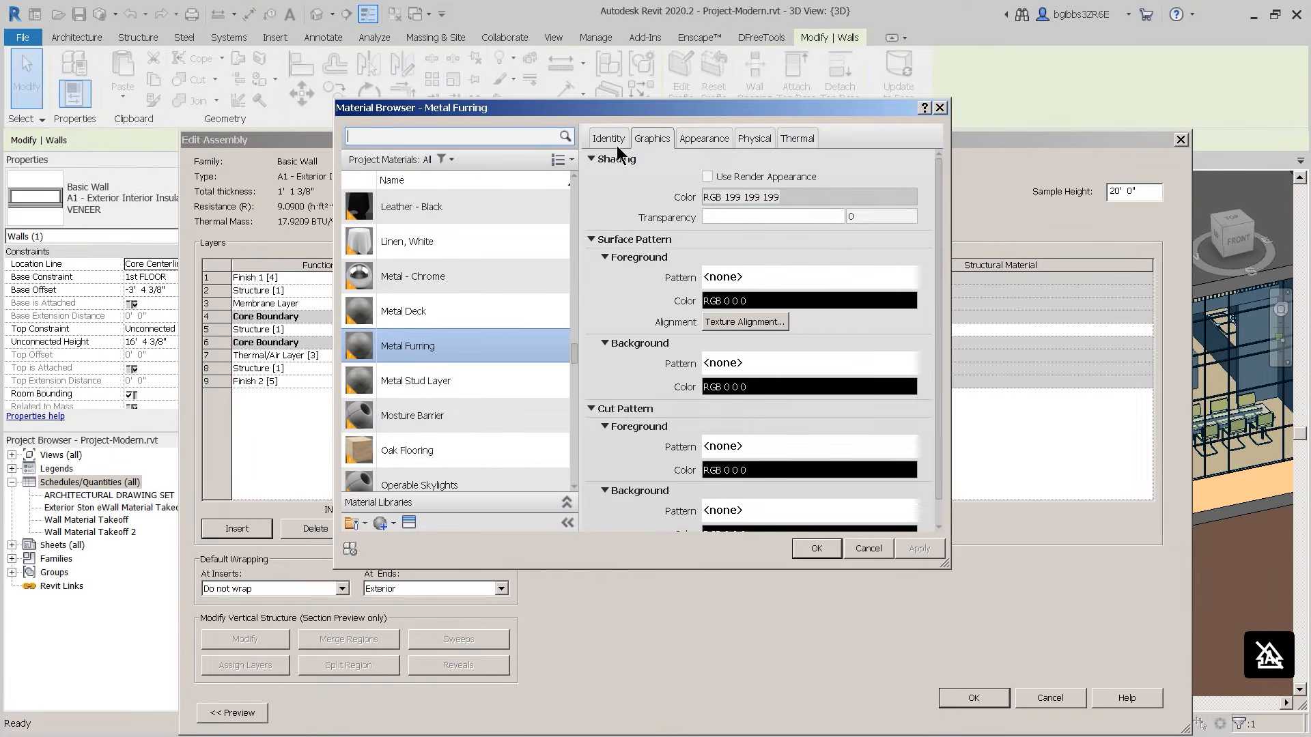
click(609, 139)
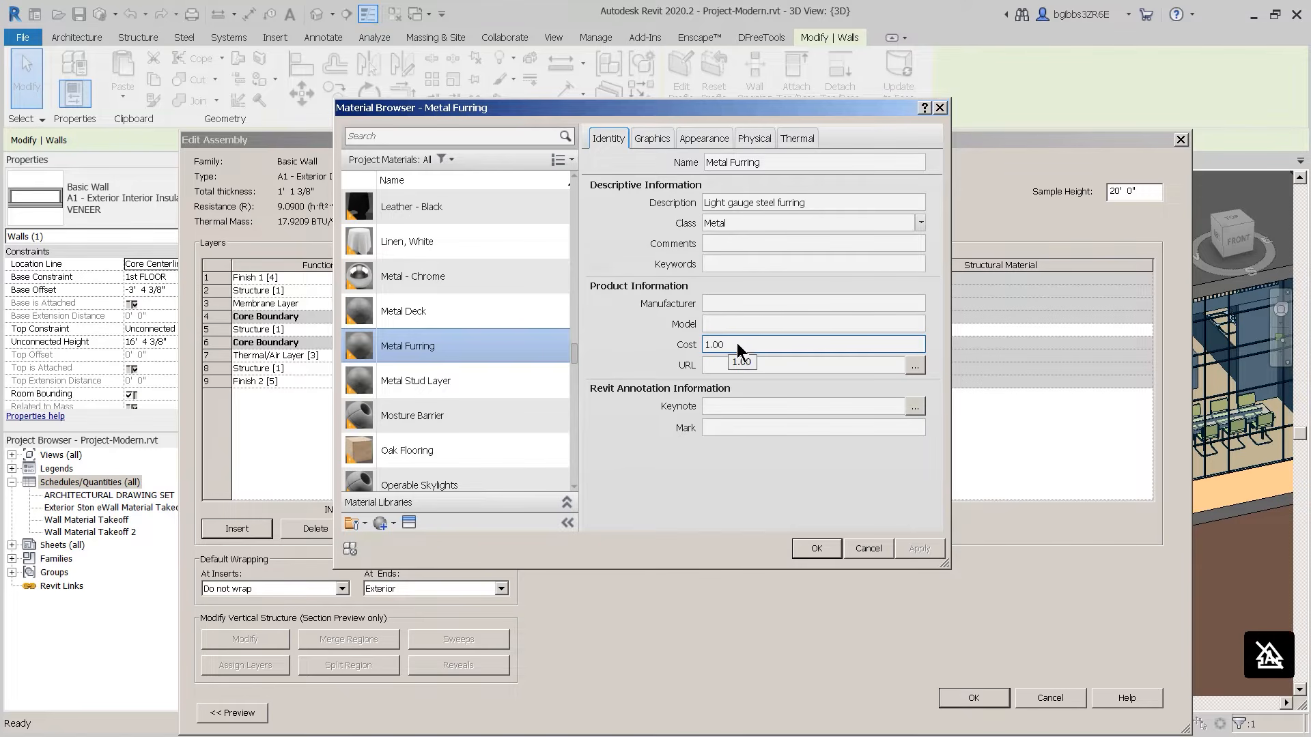
click(752, 239)
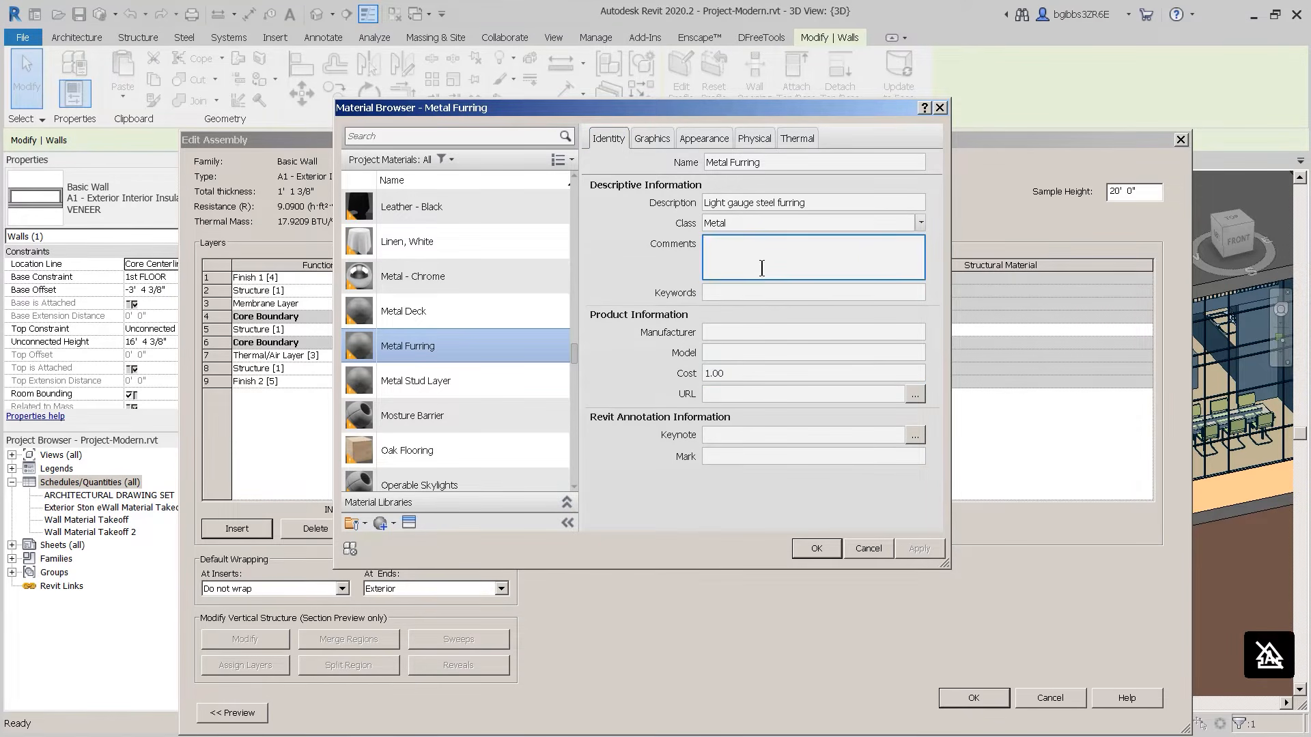
text(material)
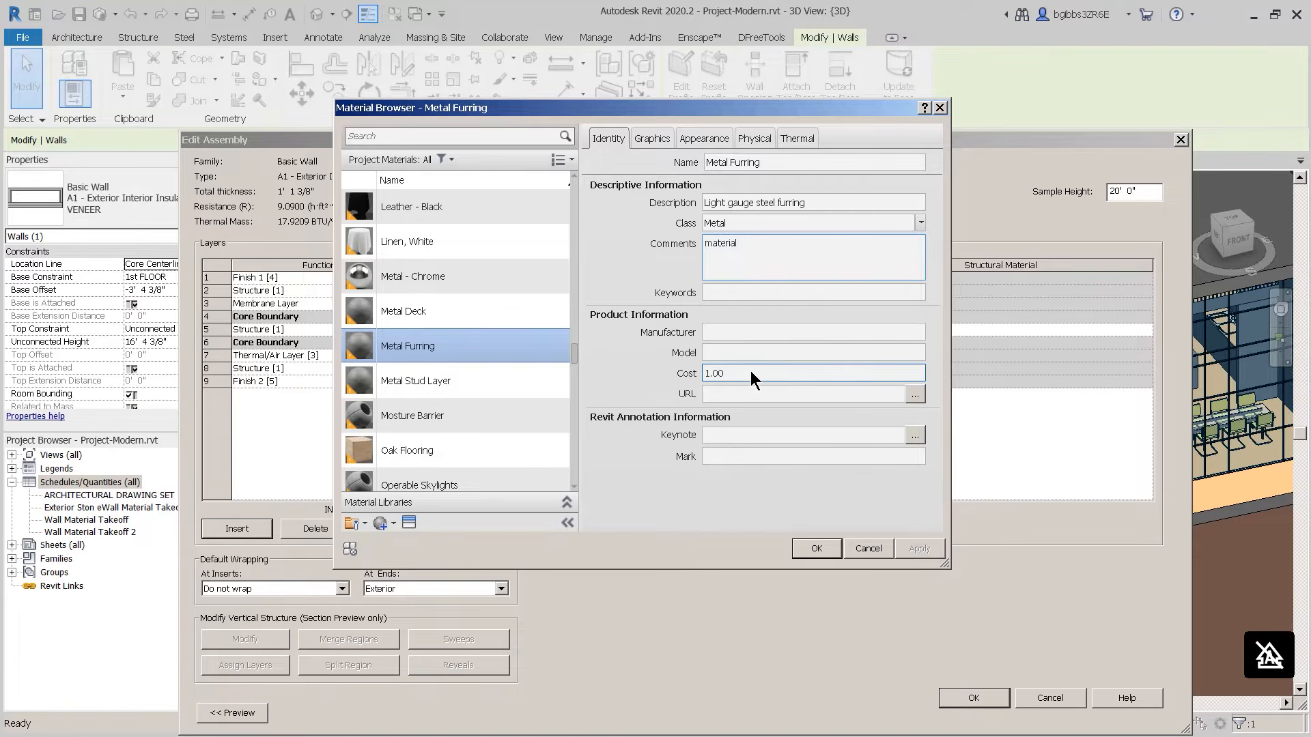
text(only)
click(818, 550)
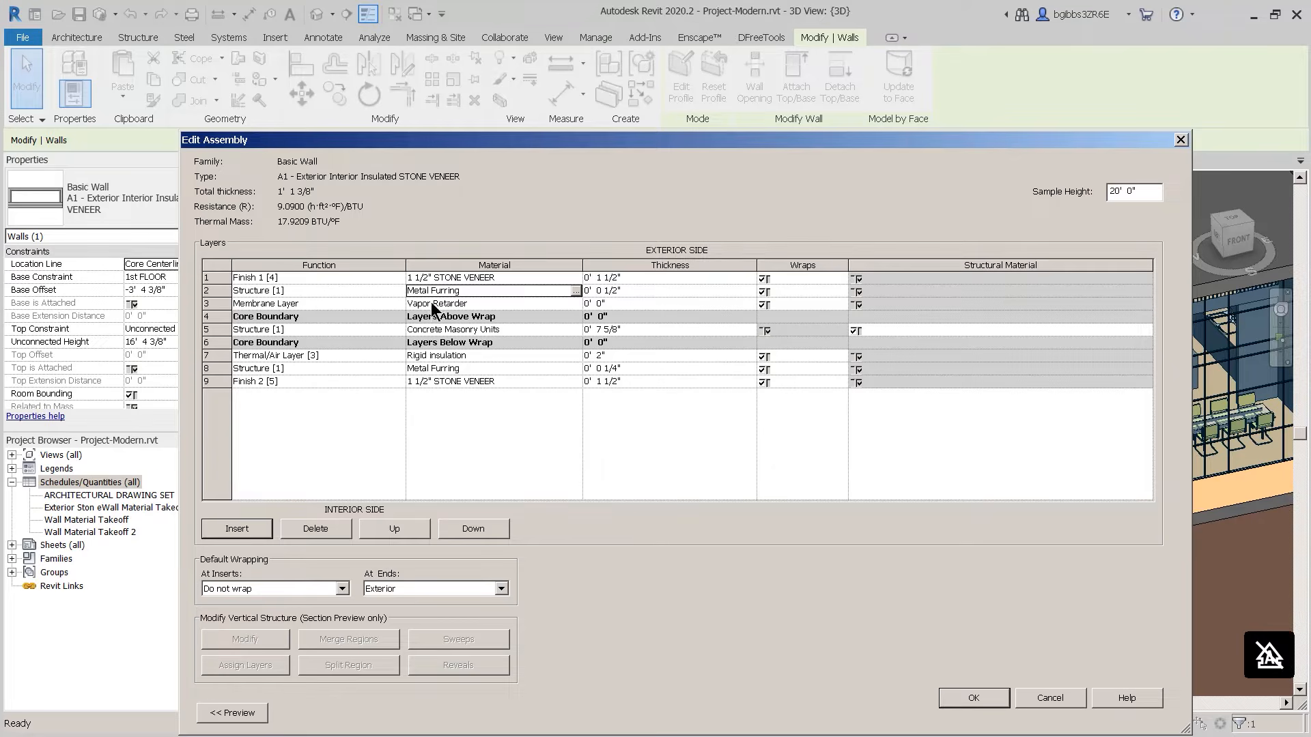
Step: Check the Concrete Masonry Units material's 5.00 cost in the Material Browser
click(576, 330)
click(576, 329)
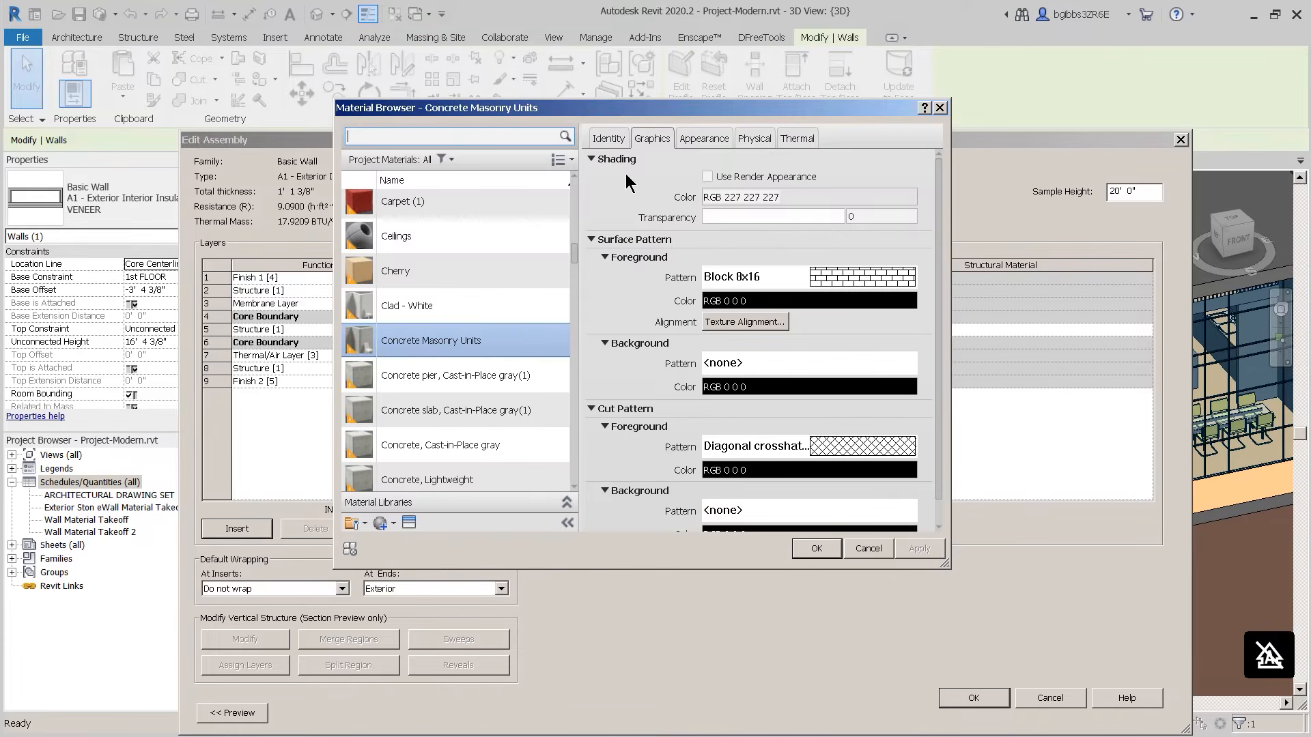
click(611, 139)
click(735, 344)
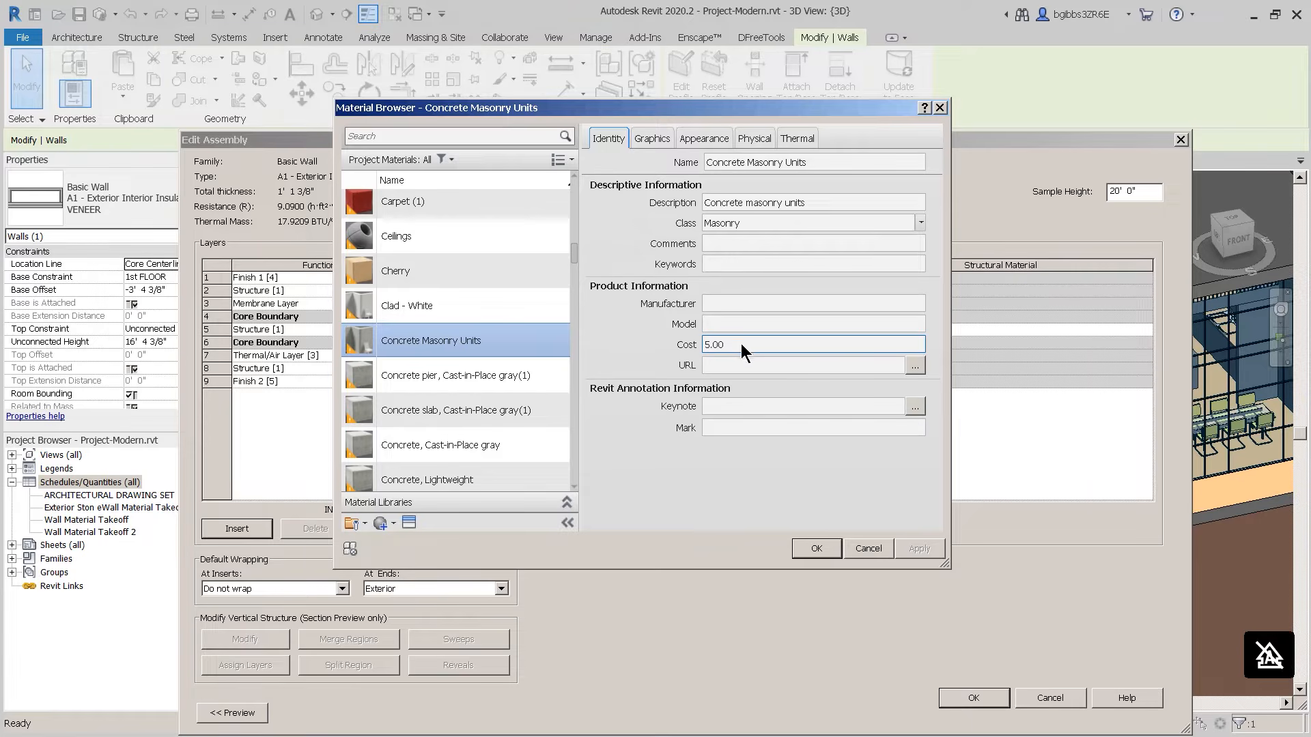
click(810, 548)
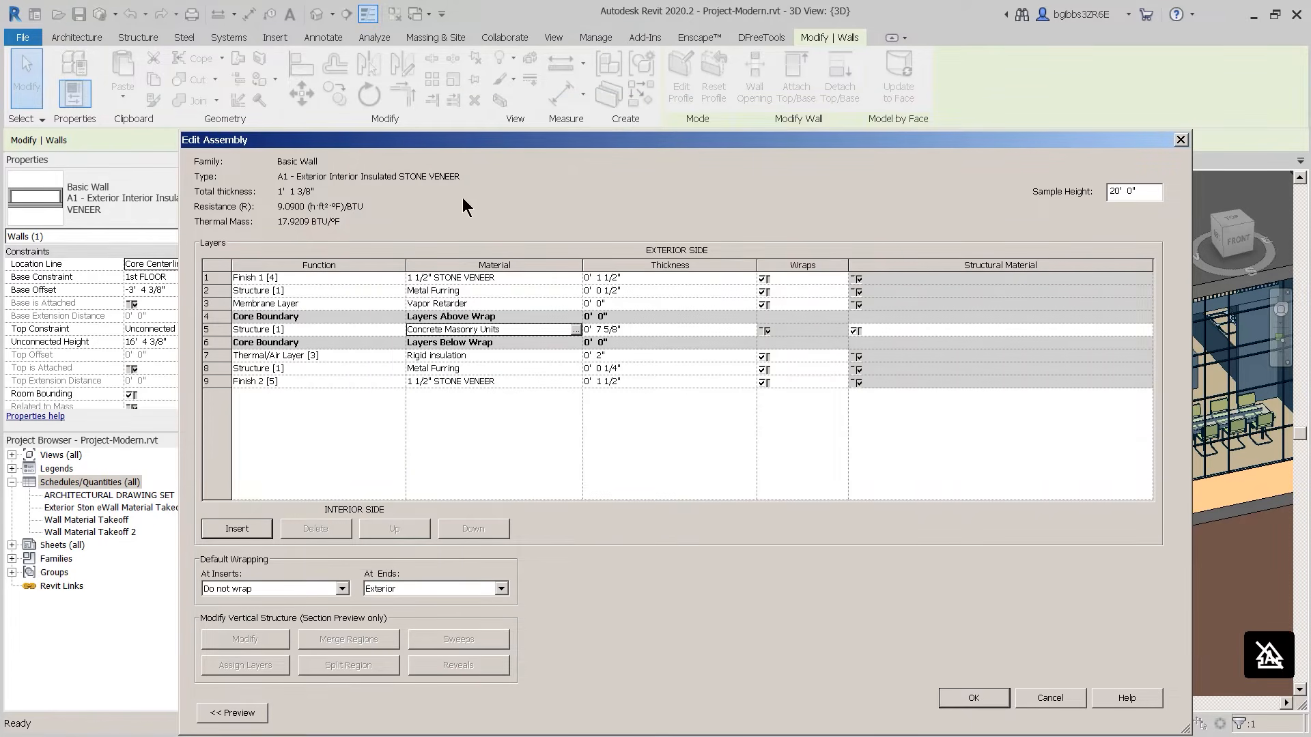
Step: Review the Rigid insulation material's identity details
click(575, 355)
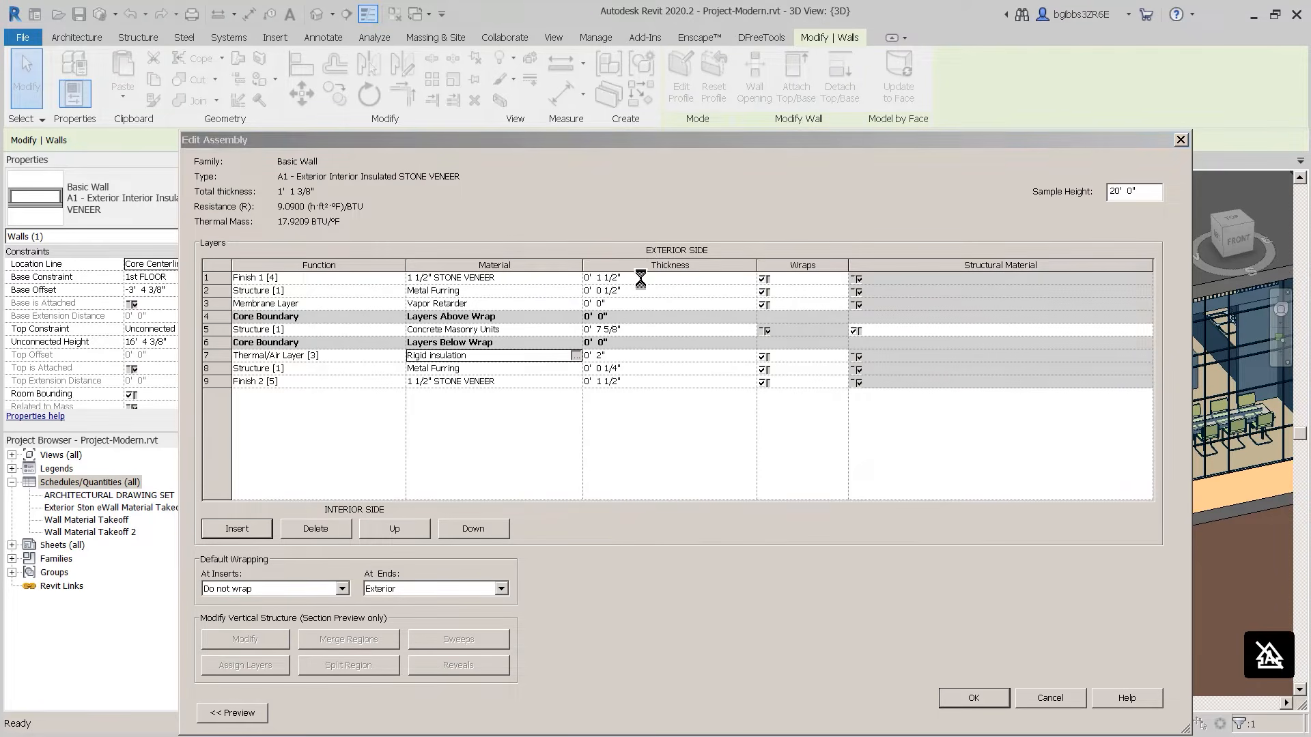
click(610, 139)
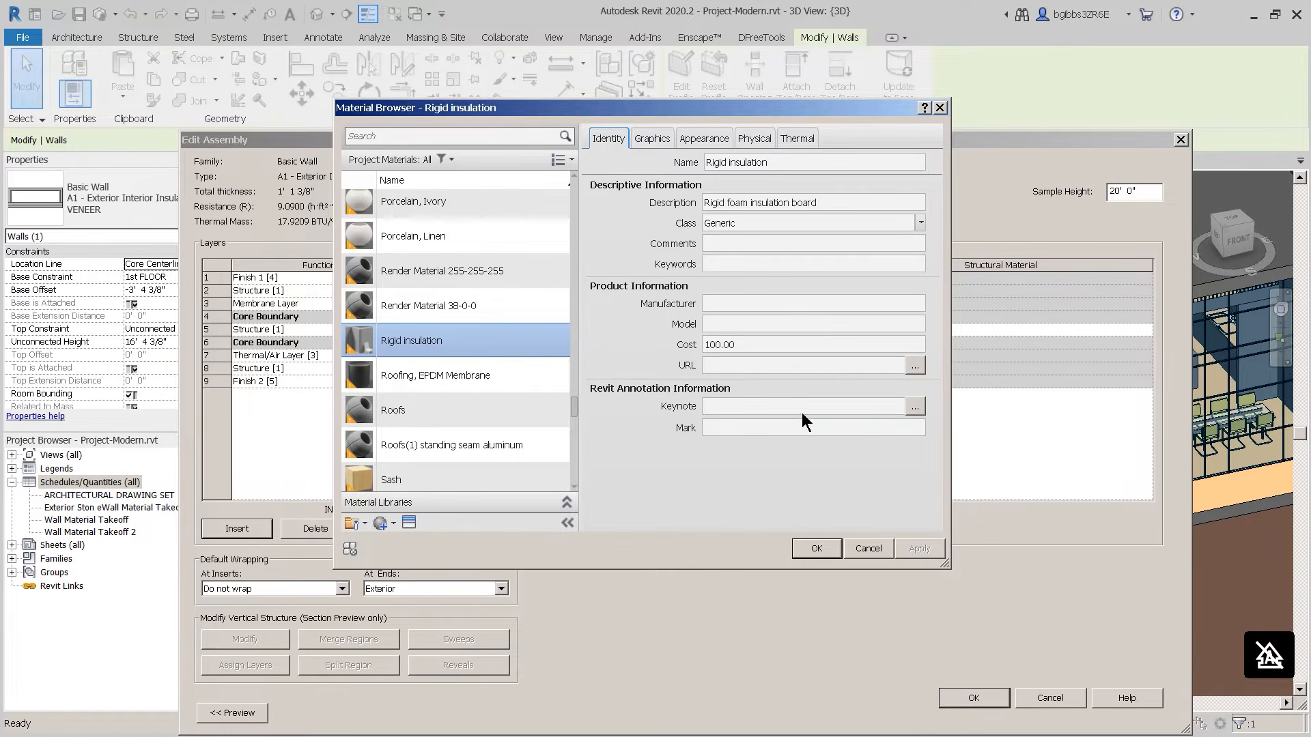
click(864, 550)
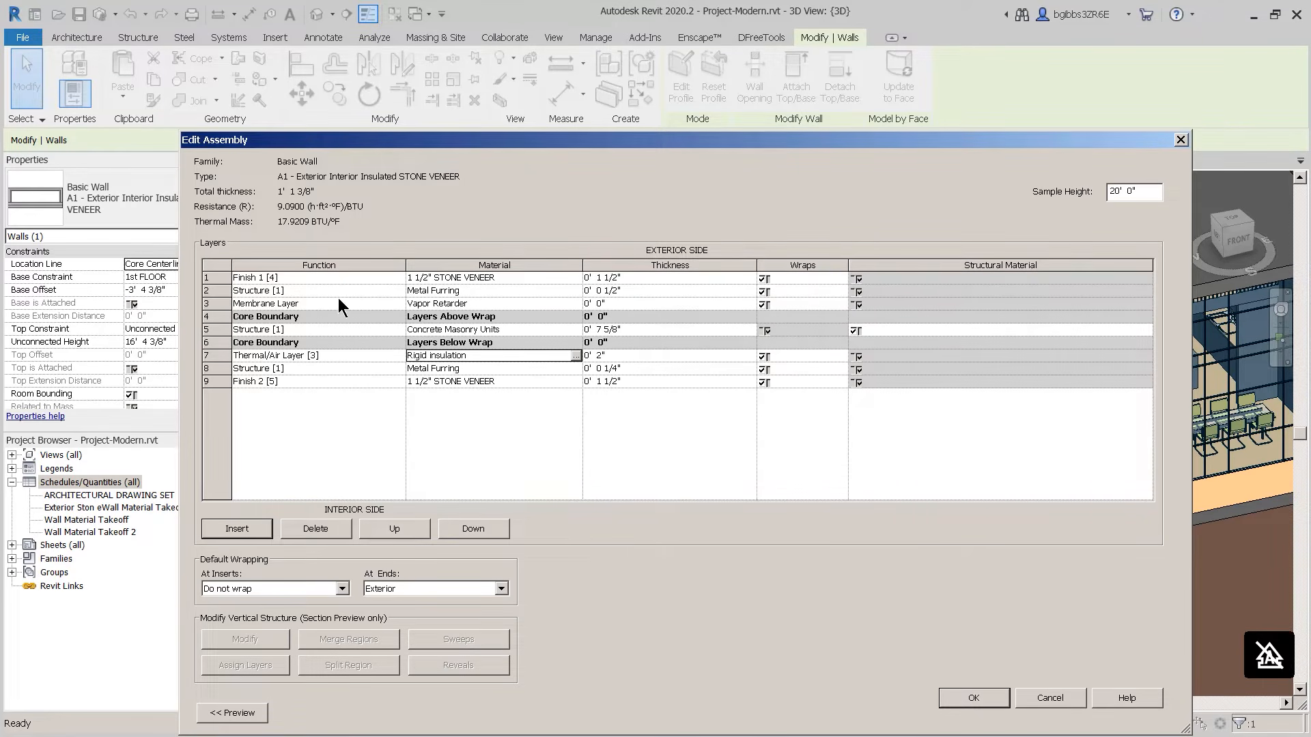
Step: Accept the wall type properties and return to the Wall Material Takeoff 2 schedule
click(222, 303)
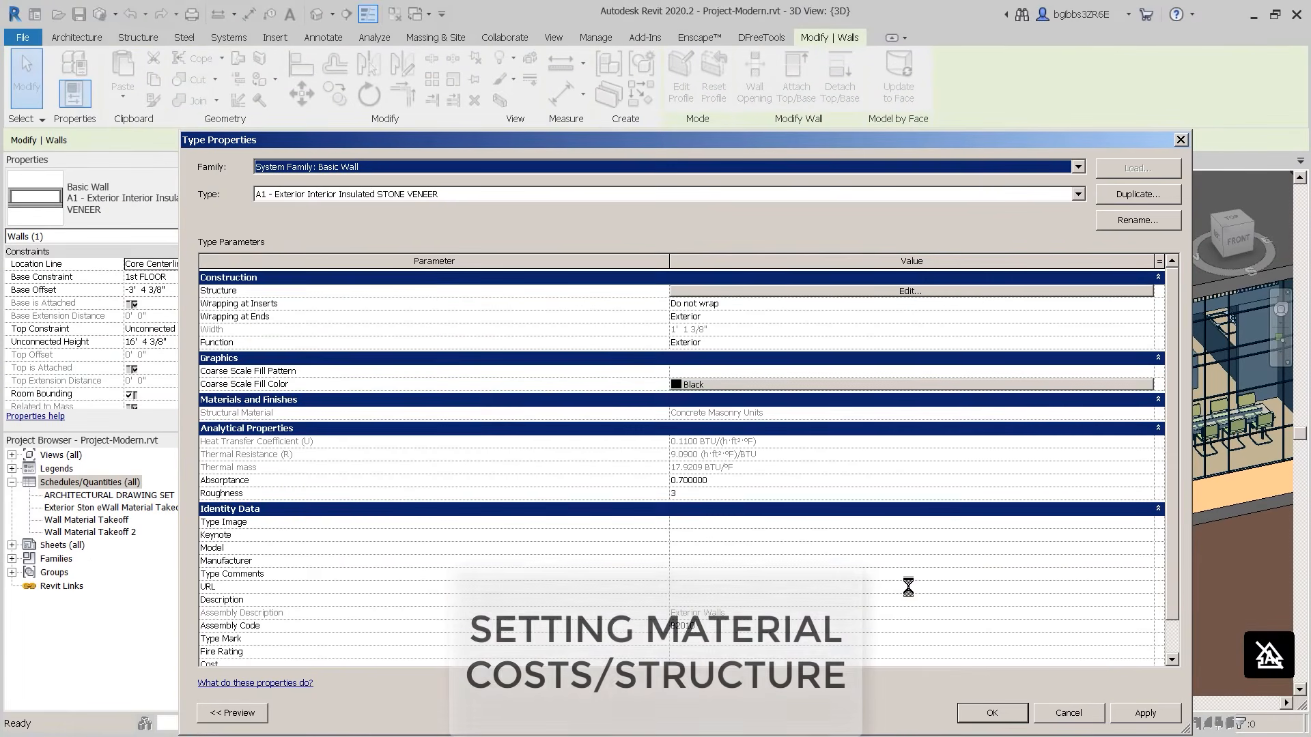
click(992, 712)
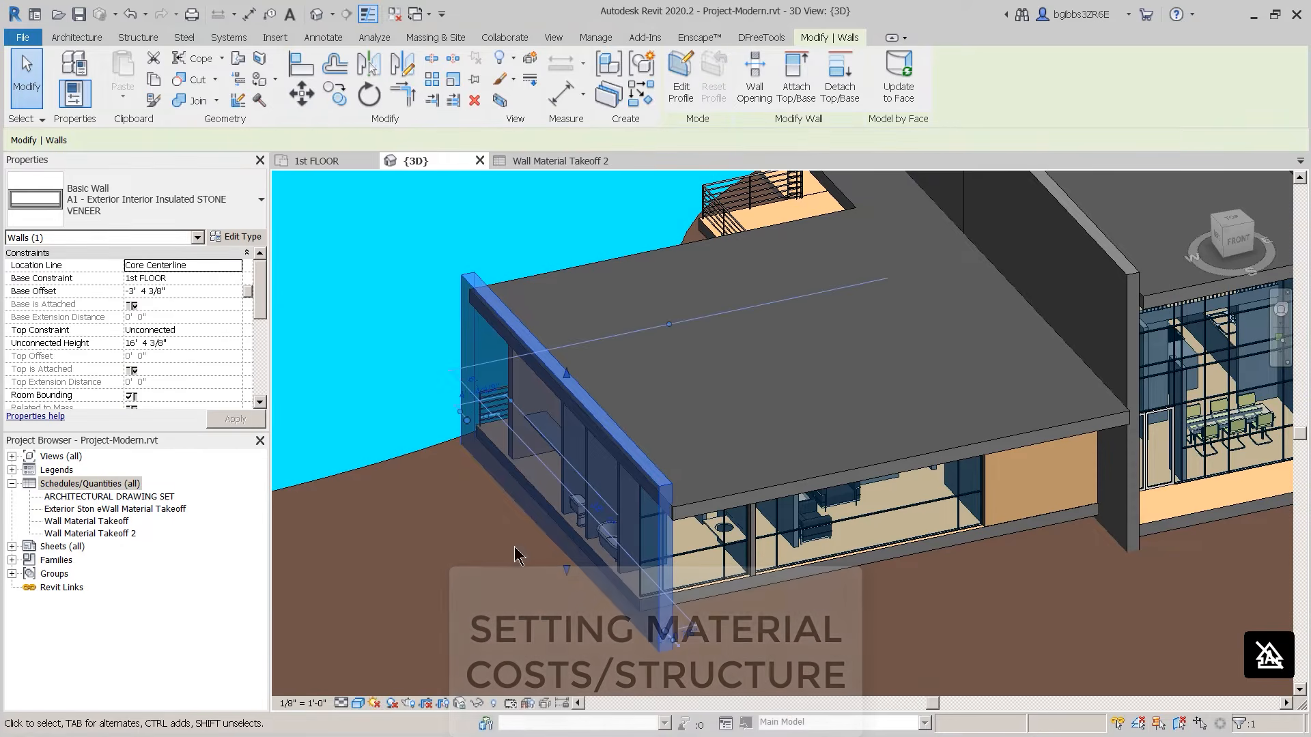
click(570, 160)
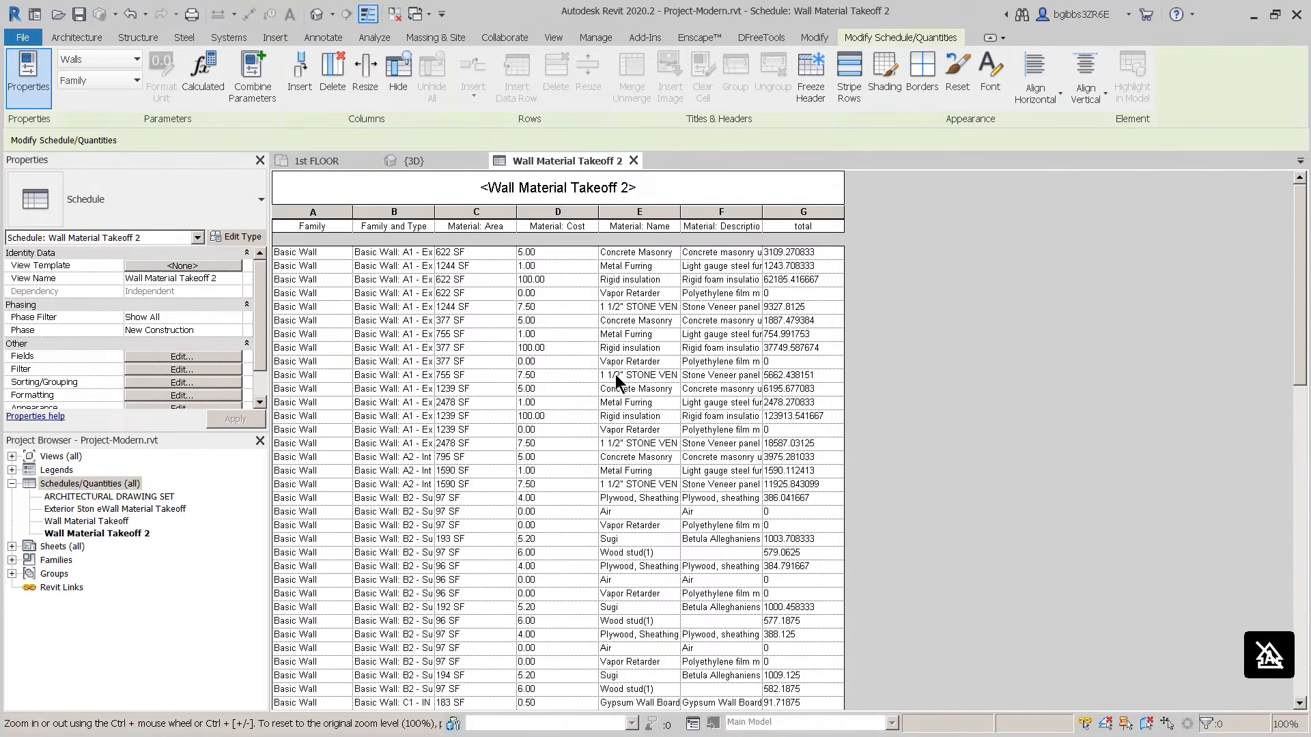
Step: Edit the schedule title to add 'Stone' in front and drop the trailing 2
double_click(563, 192)
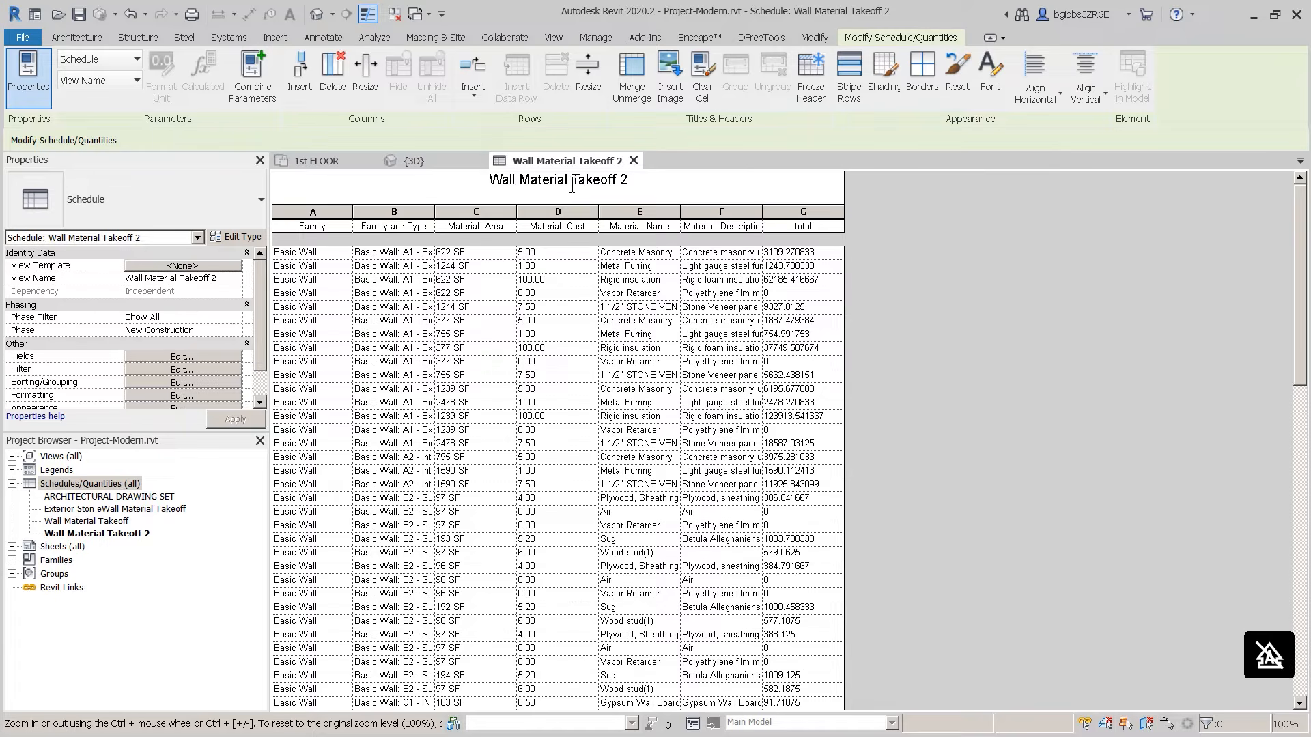
text(Stone)
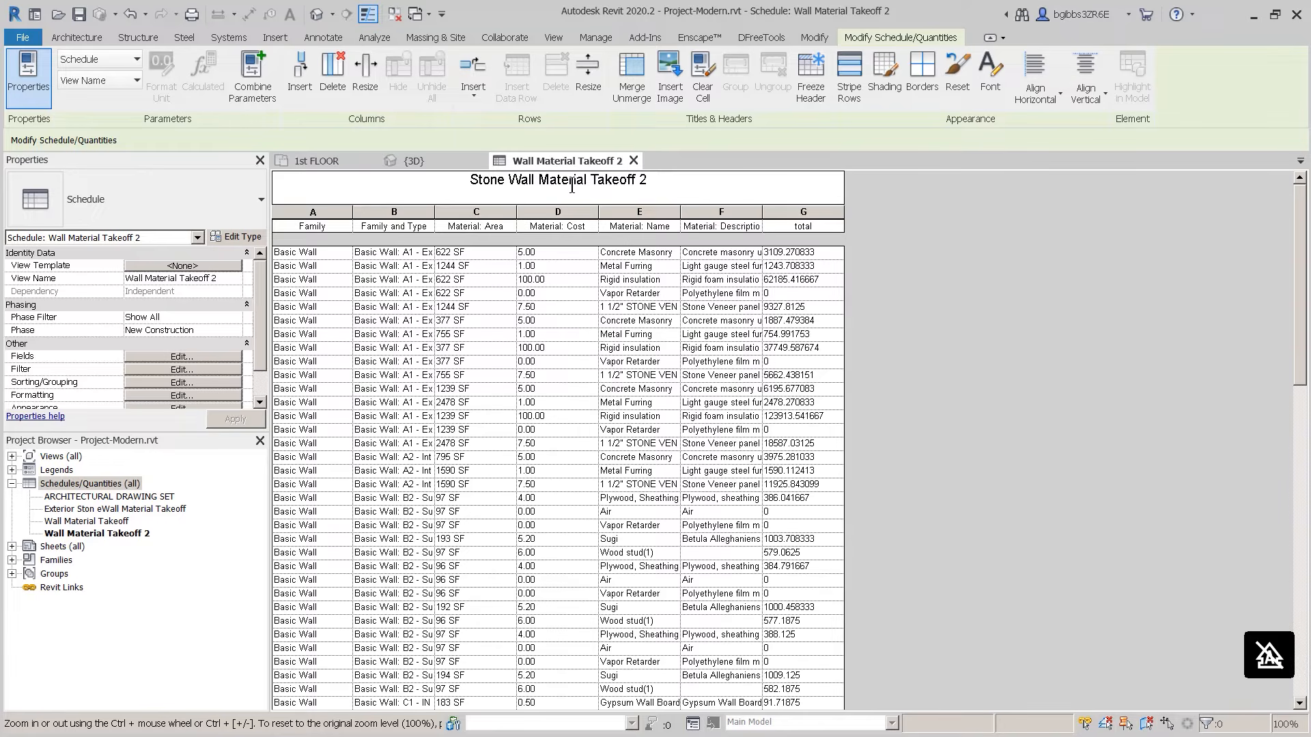
click(676, 174)
key(BackSpace)
key(BackSpace)
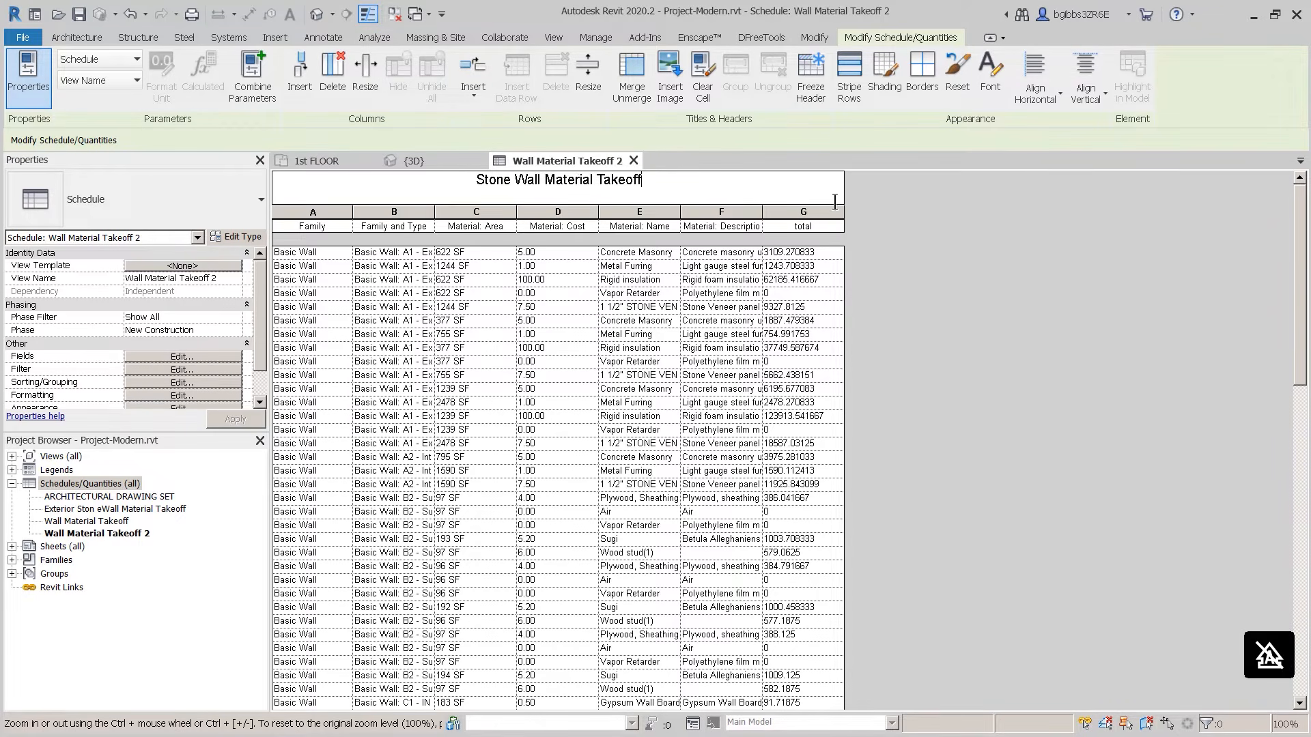
click(907, 257)
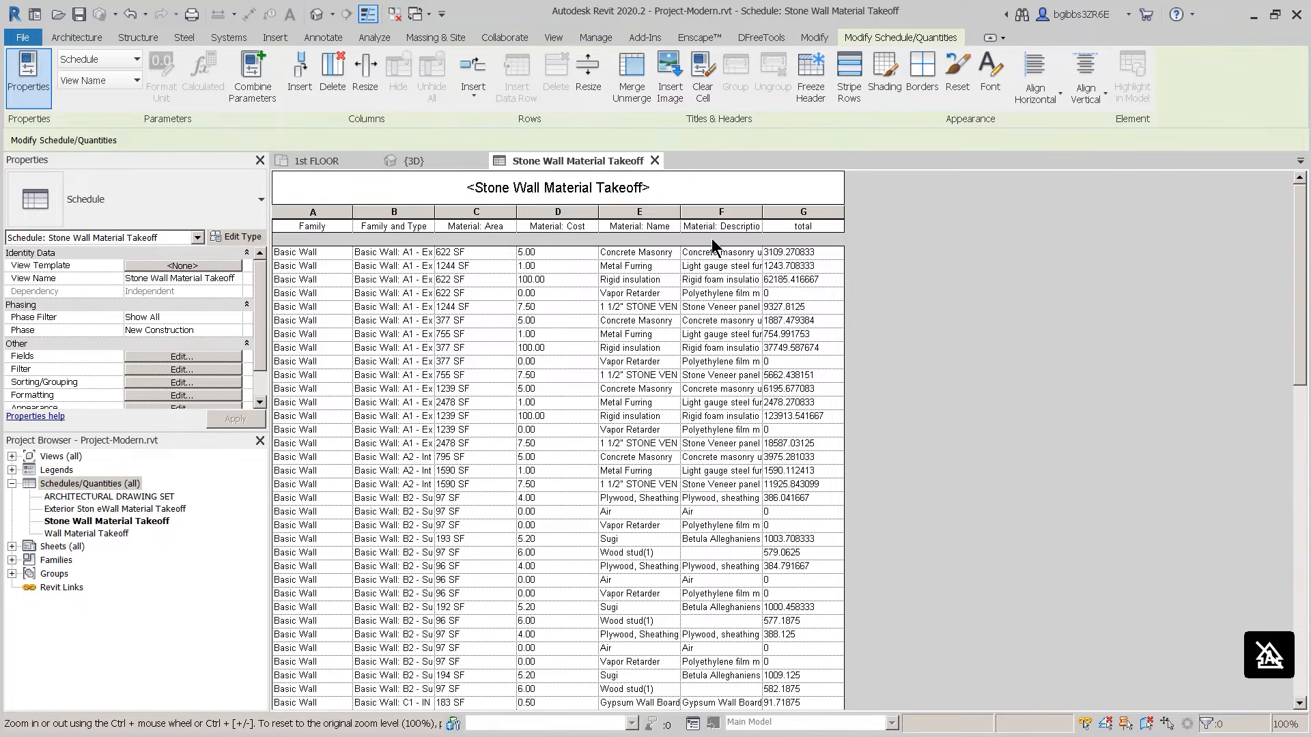
Step: Add a schedule filter: Material: Description contains Stone
click(182, 370)
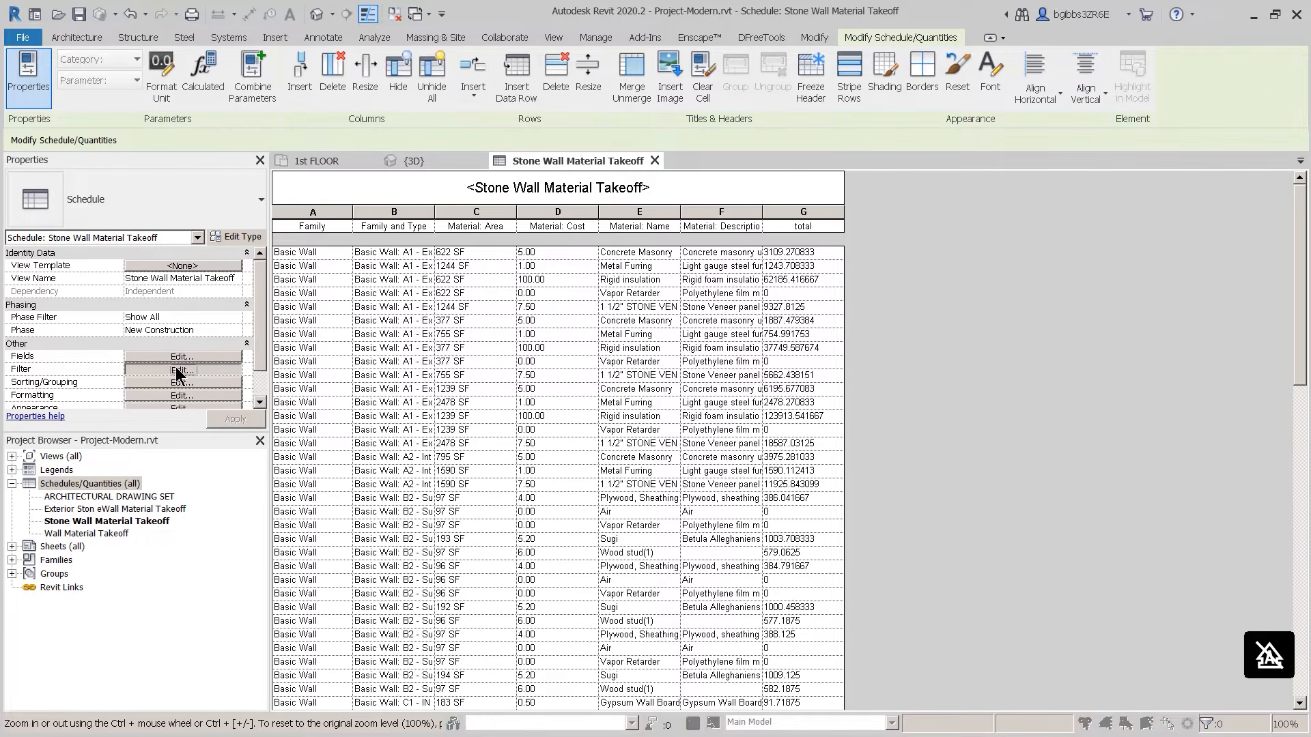
click(610, 240)
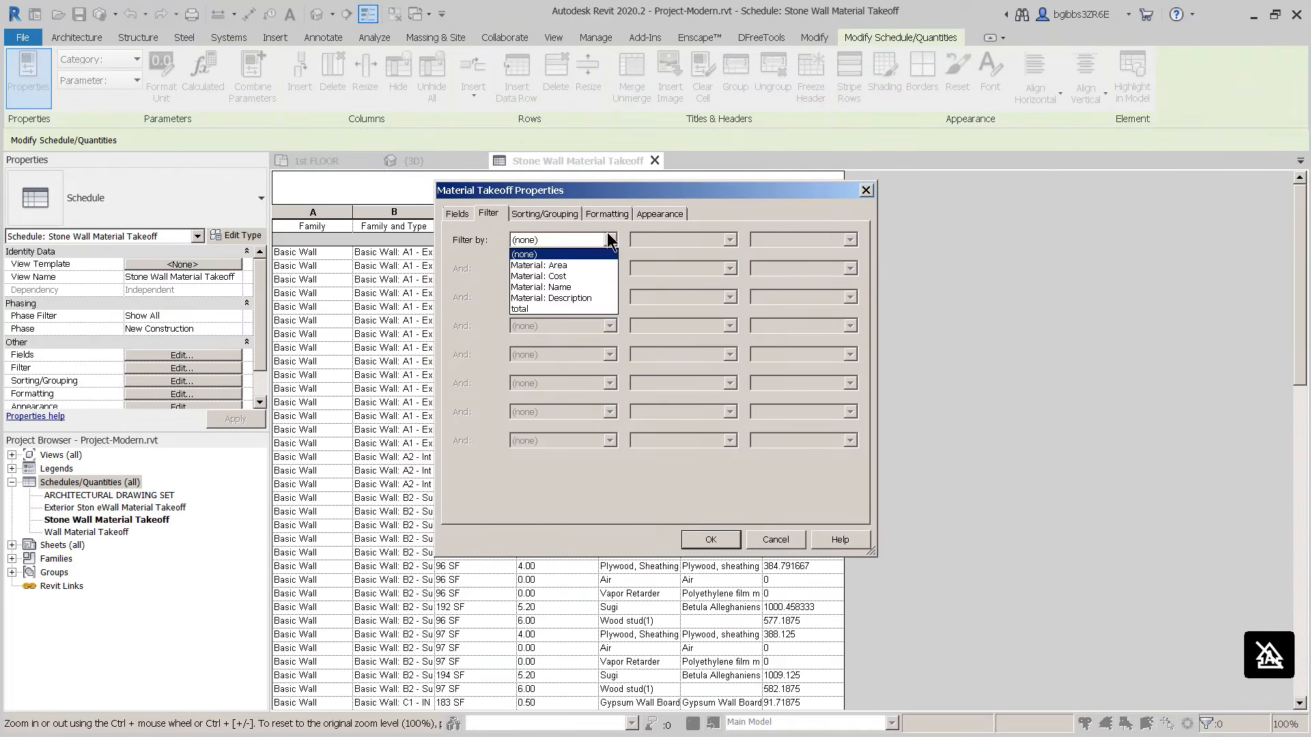
click(567, 296)
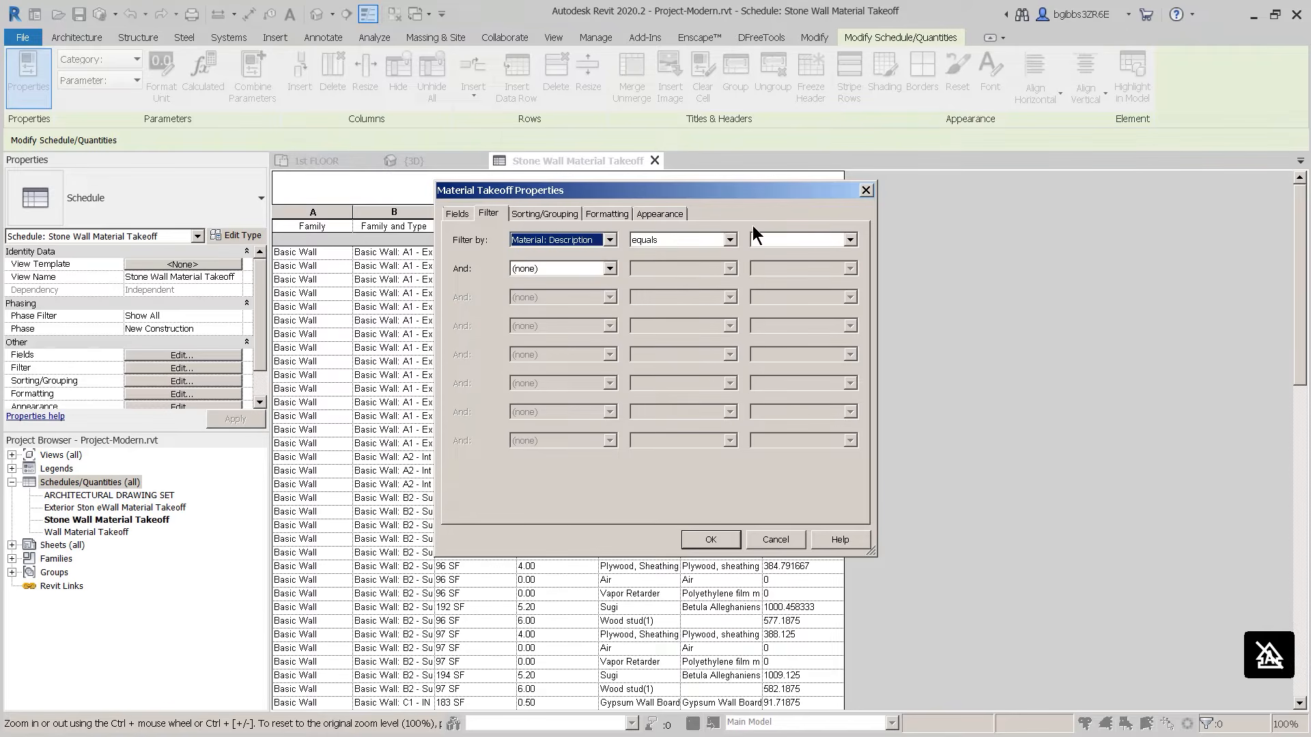
click(730, 240)
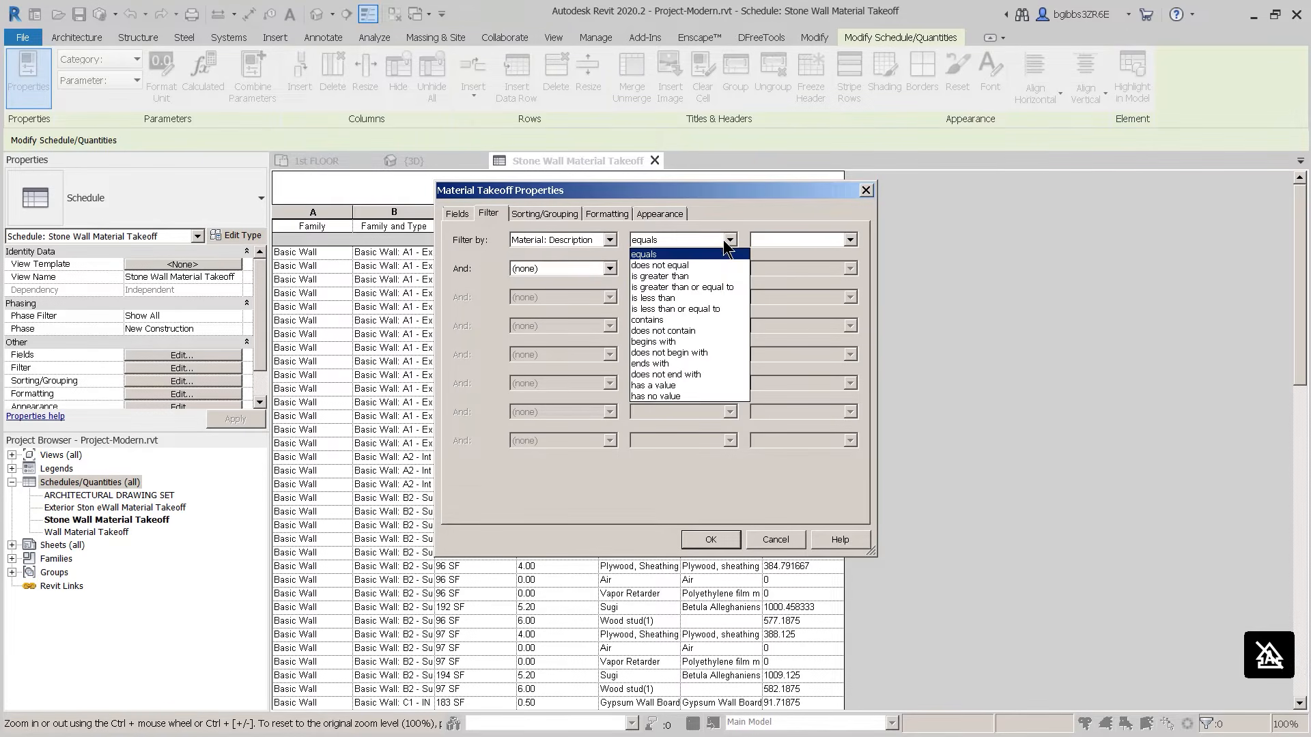
click(687, 320)
click(776, 239)
text(Stone)
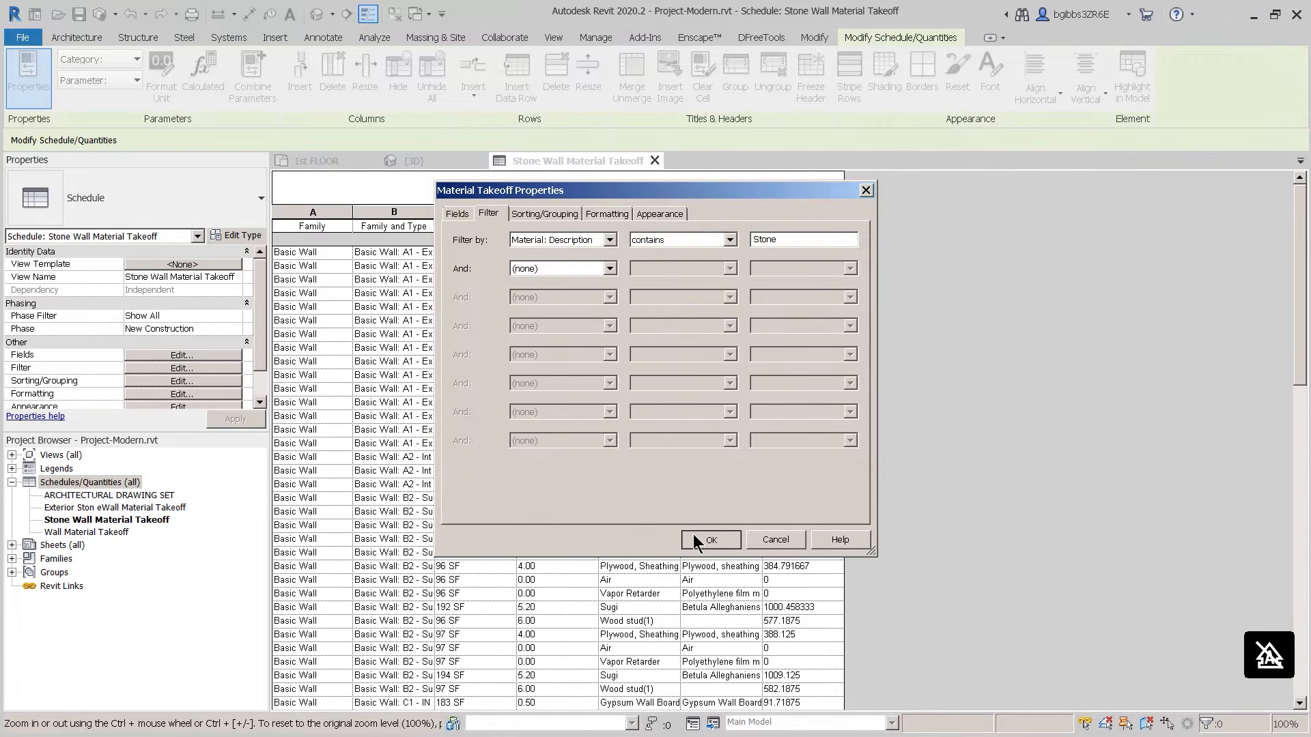
click(691, 534)
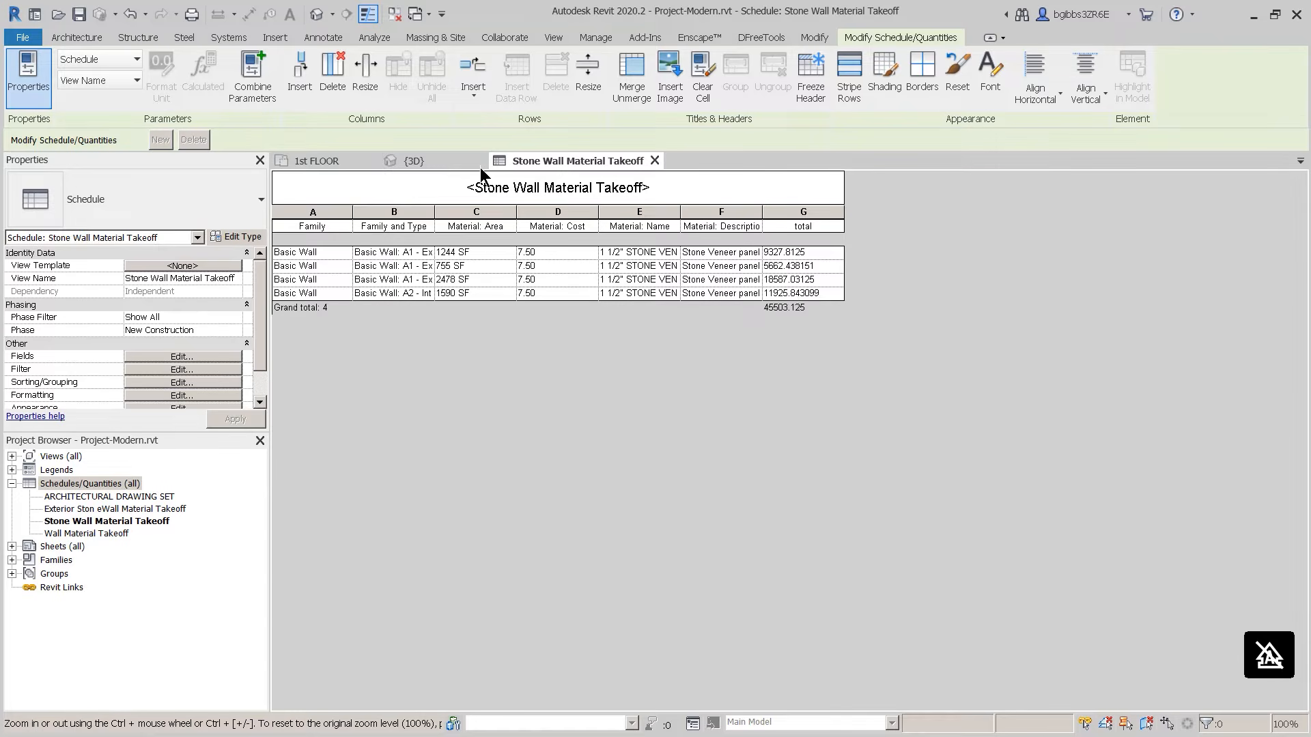
click(425, 160)
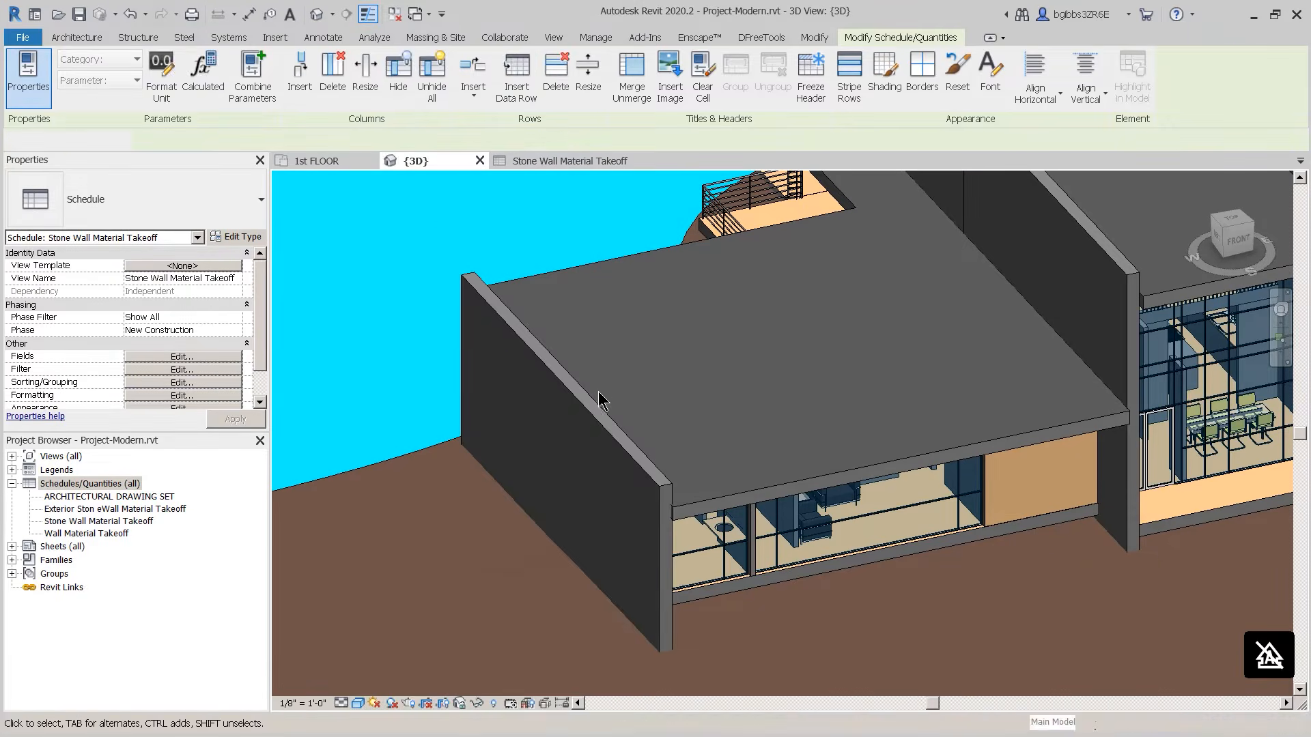
shift+middle_drag(601, 435, 959, 447)
scroll(959, 445, up, 3)
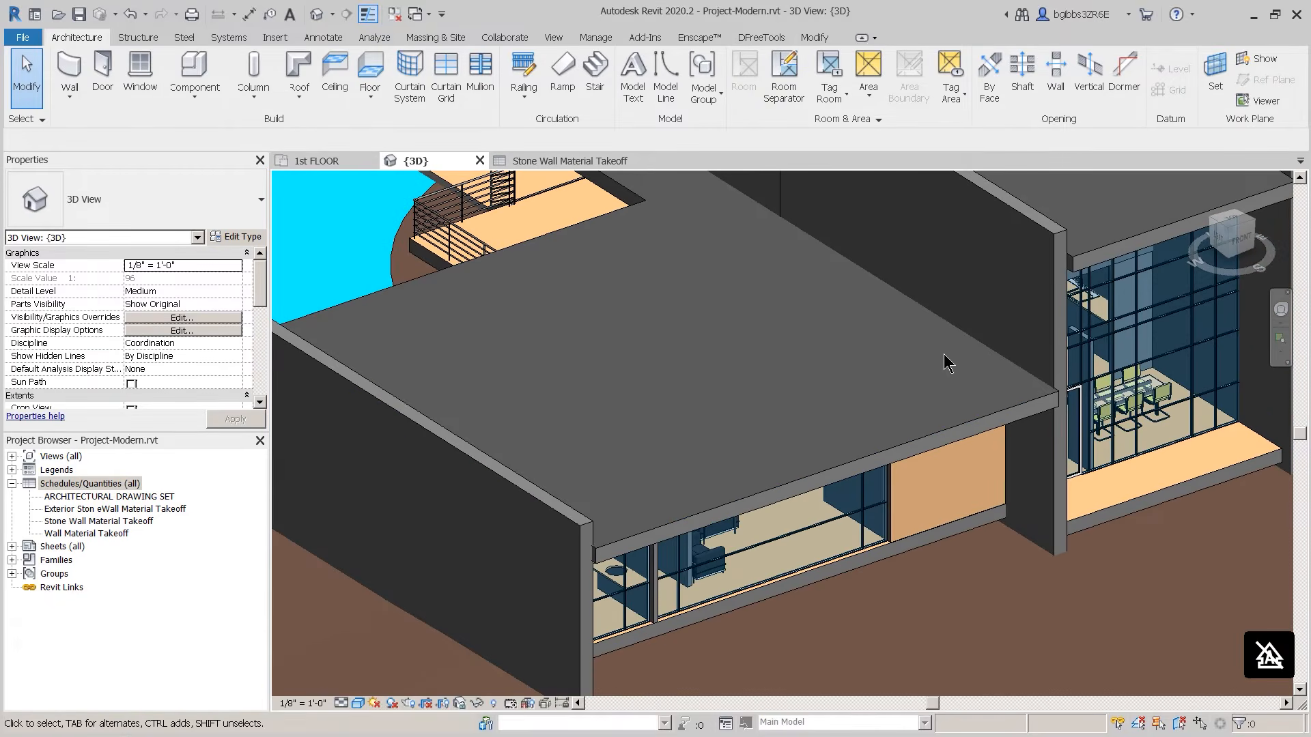
scroll(988, 420, down, 2)
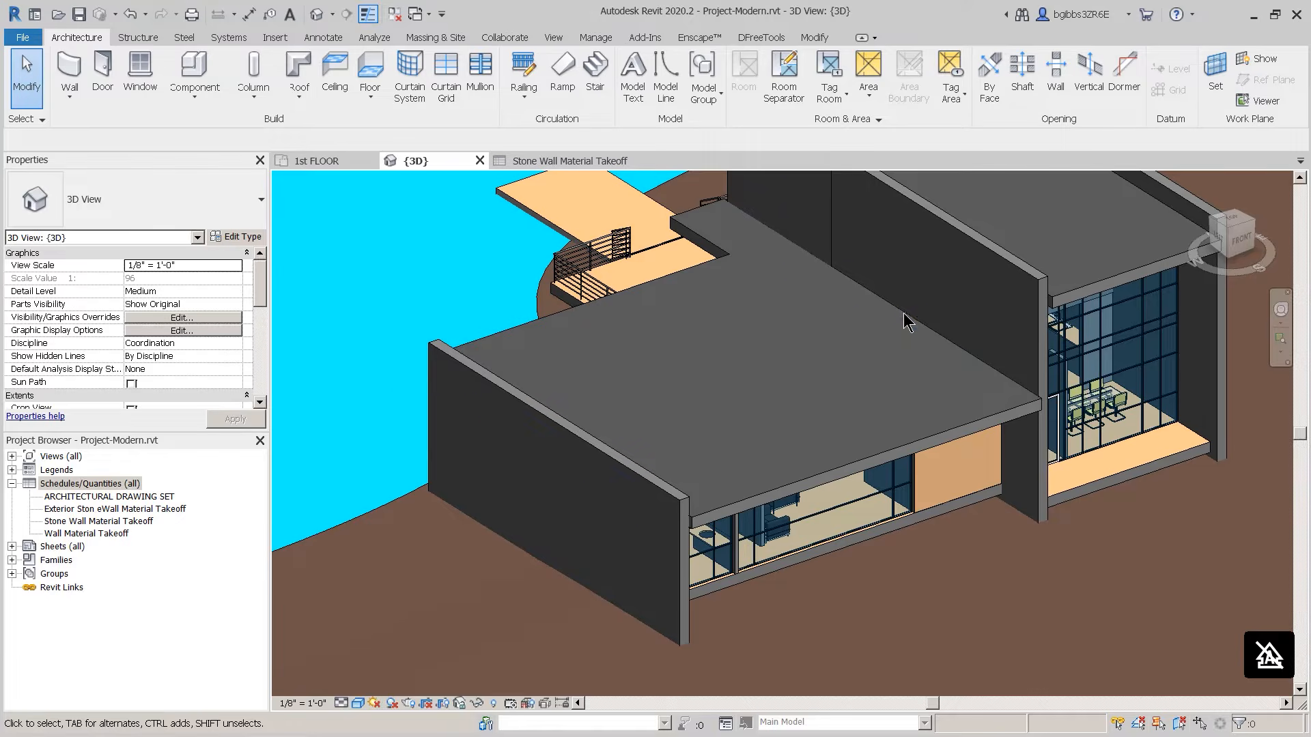
shift+middle_drag(928, 383, 828, 409)
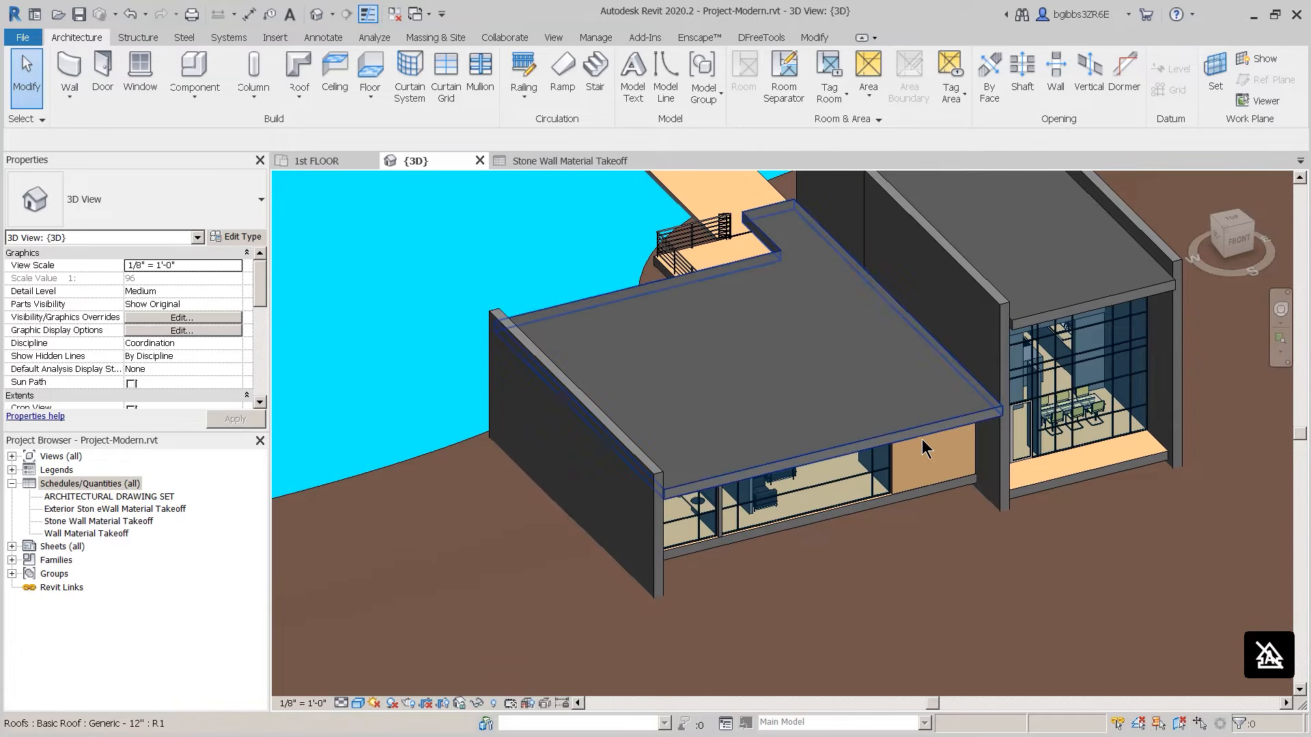
scroll(920, 467, up, 1)
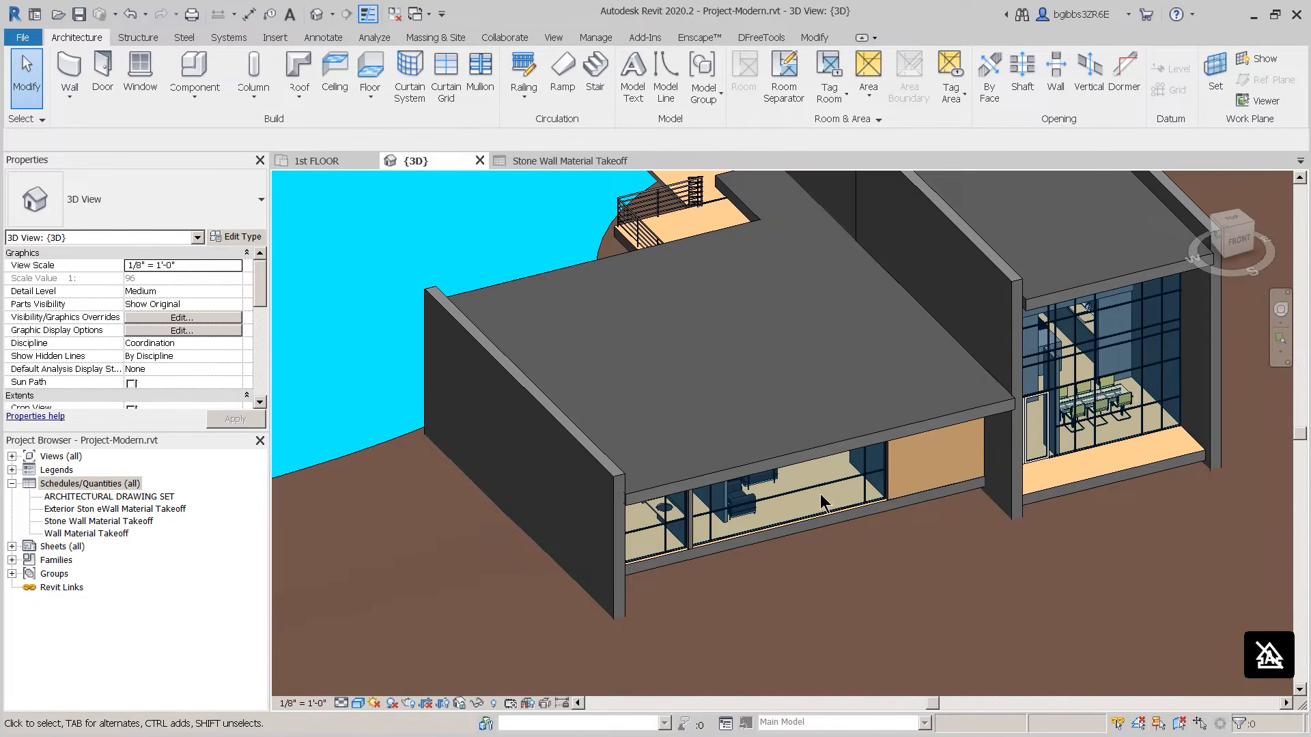
click(584, 163)
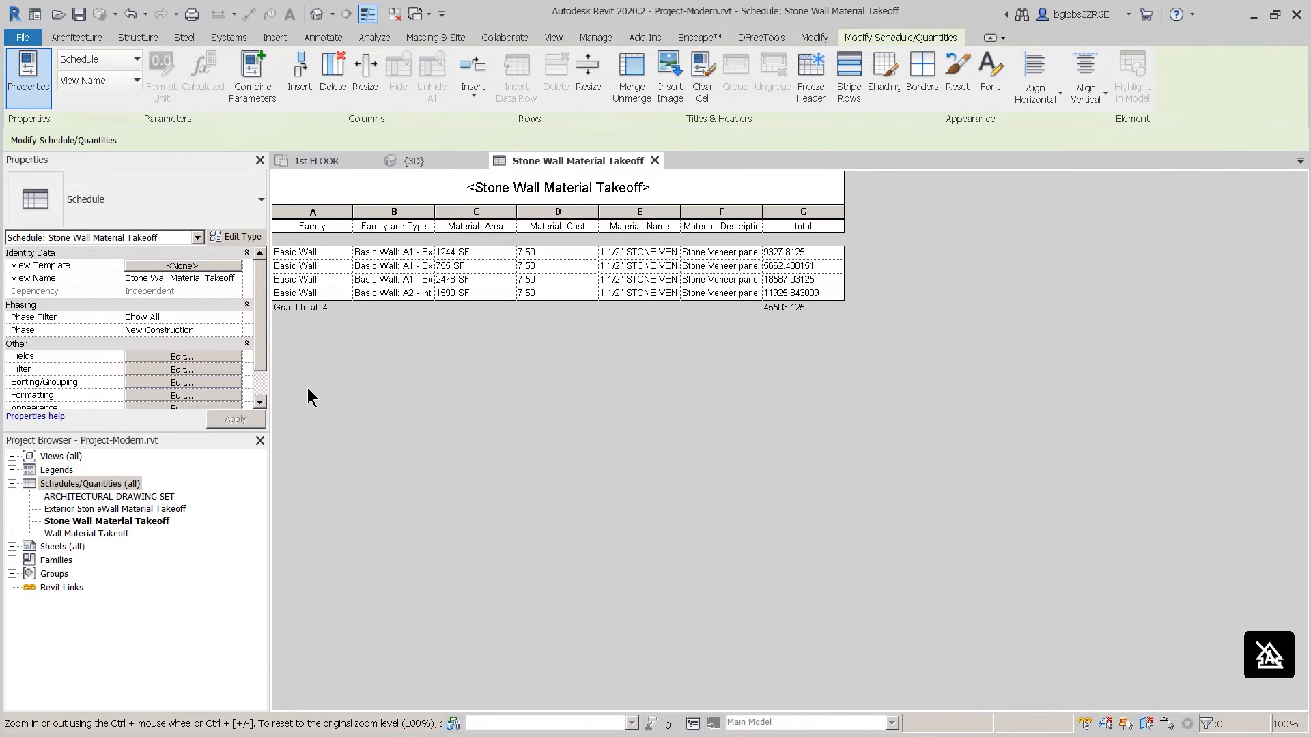
Step: Duplicate the Stone Wall Material Takeoff schedule and rename the copy with Sugi replacing Stone
click(262, 389)
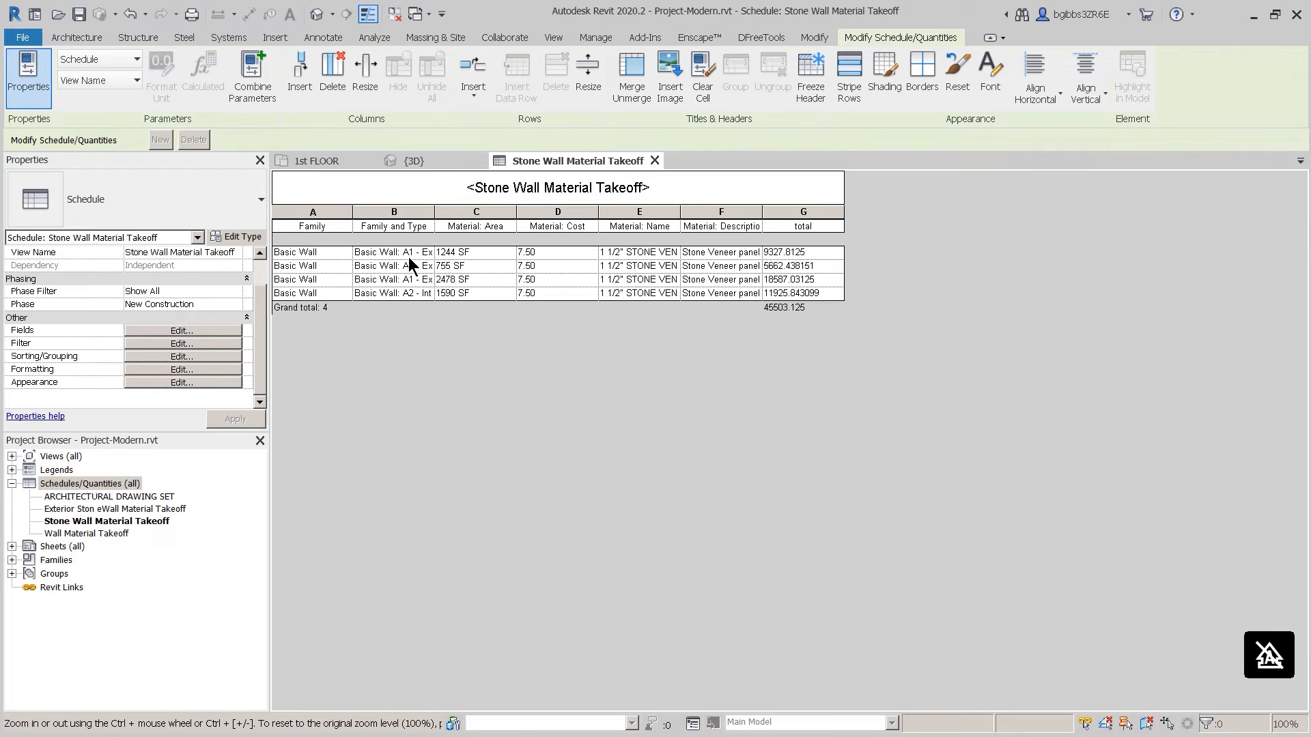
right_click(96, 526)
mouse_move(207, 314)
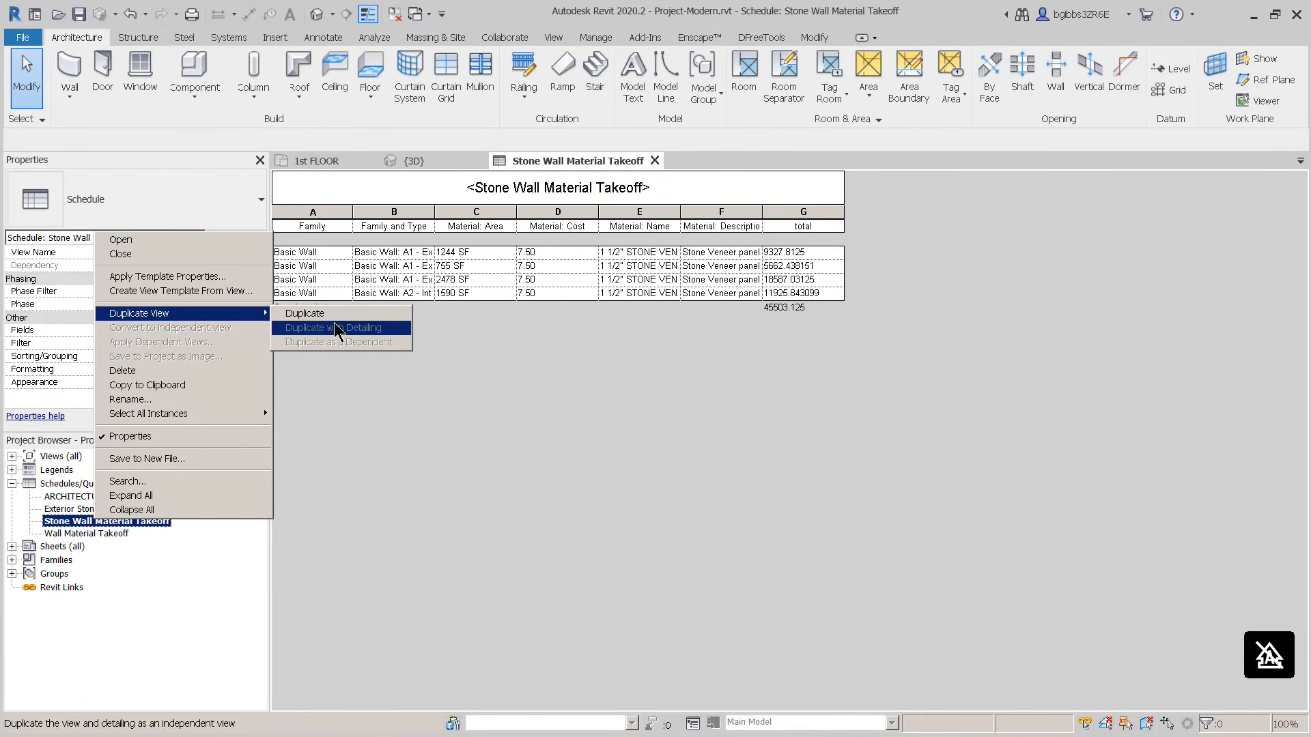
click(333, 314)
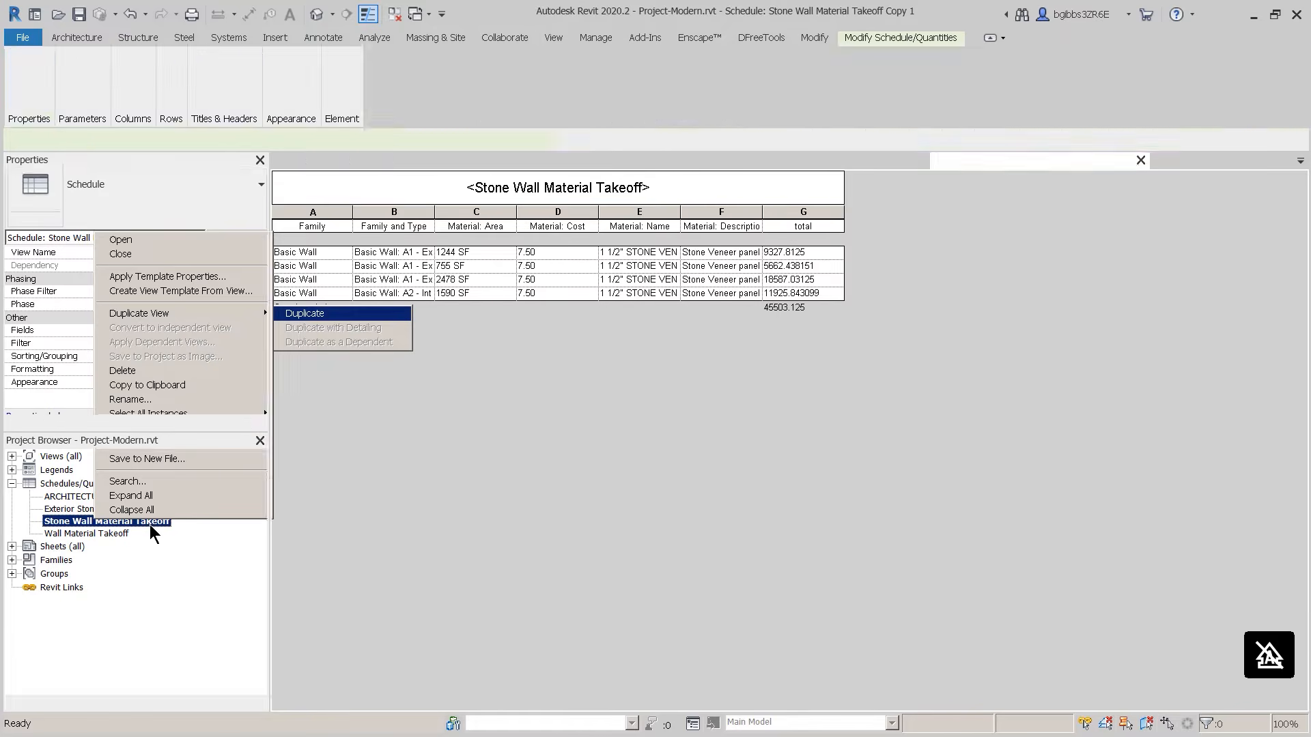
right_click(85, 535)
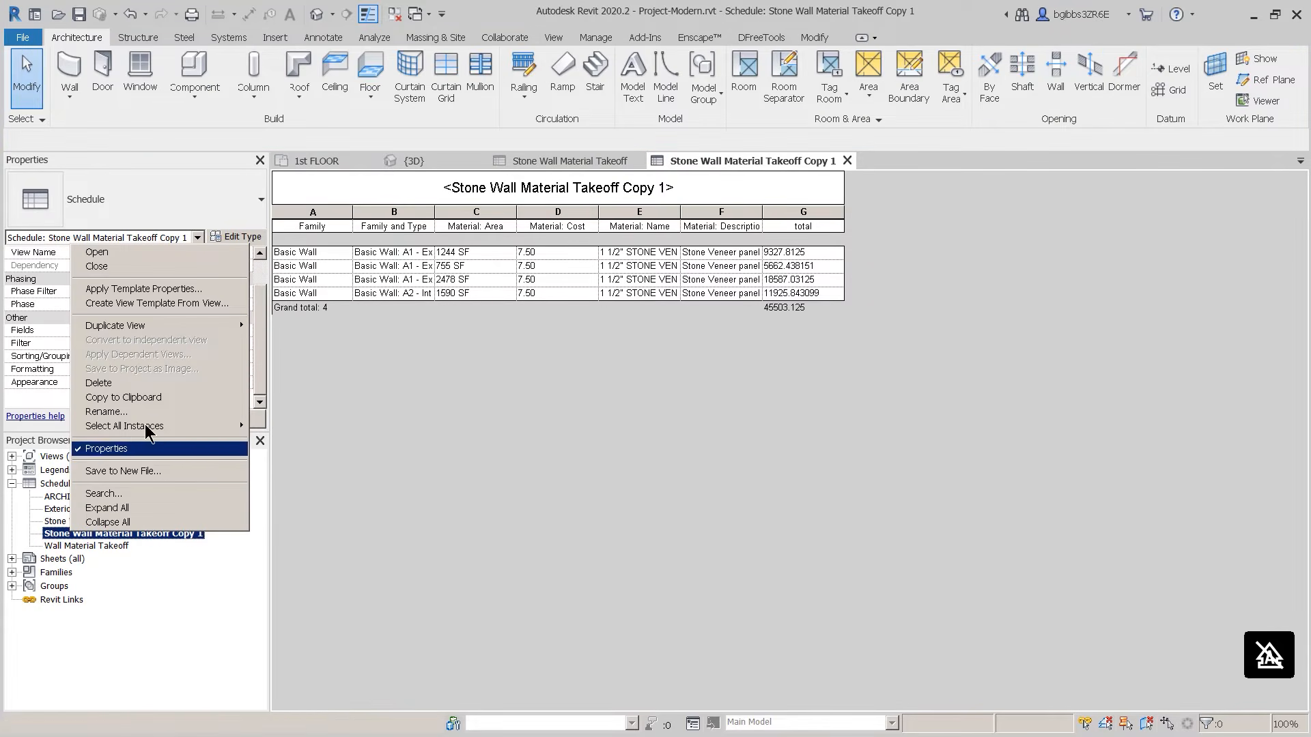
click(145, 416)
click(76, 533)
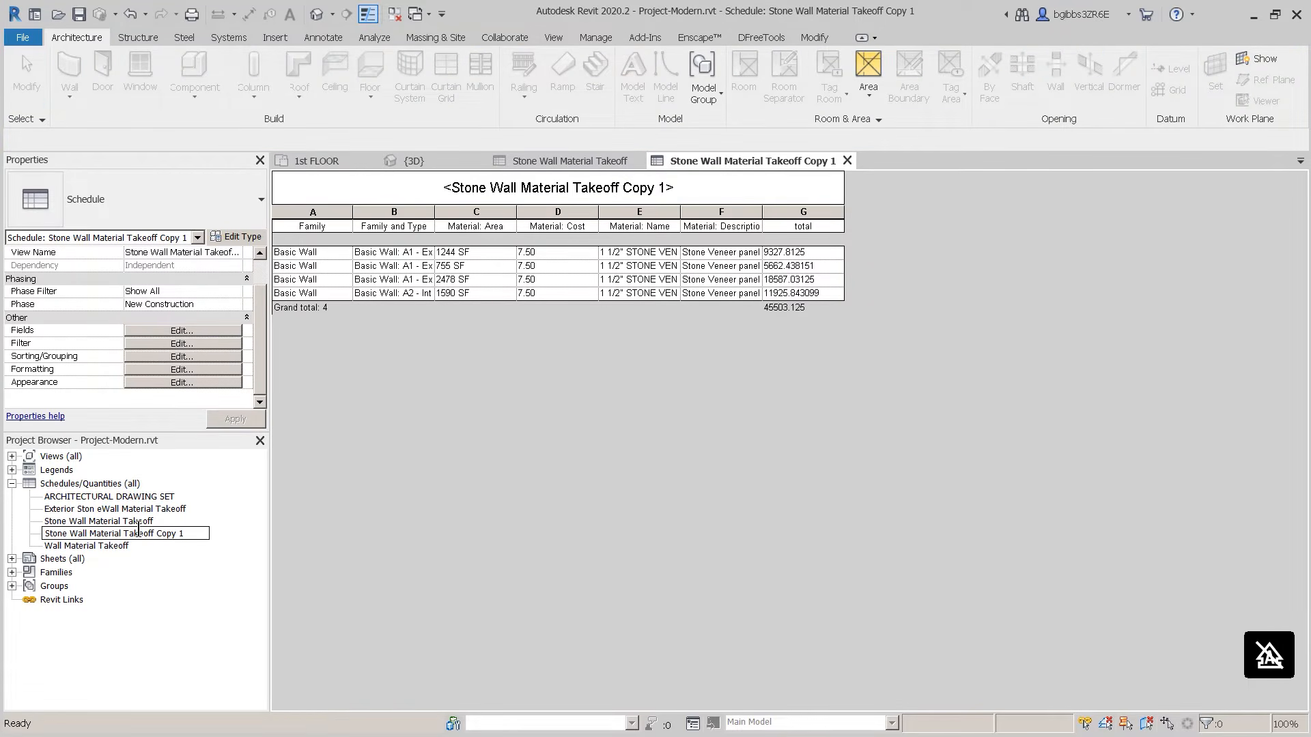
key(shift+Home)
text(Sugi)
key(Return)
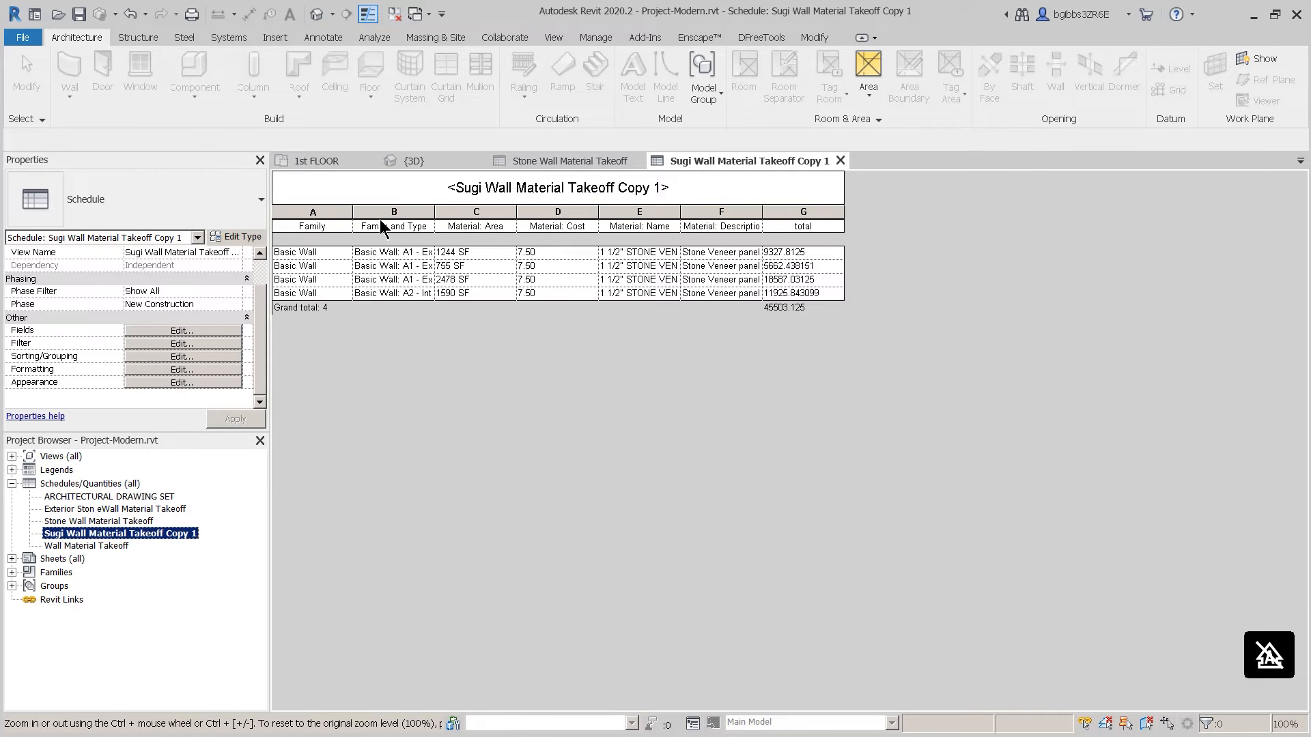
Step: Change the copied schedule's filter value from Stone to Sugi
click(199, 345)
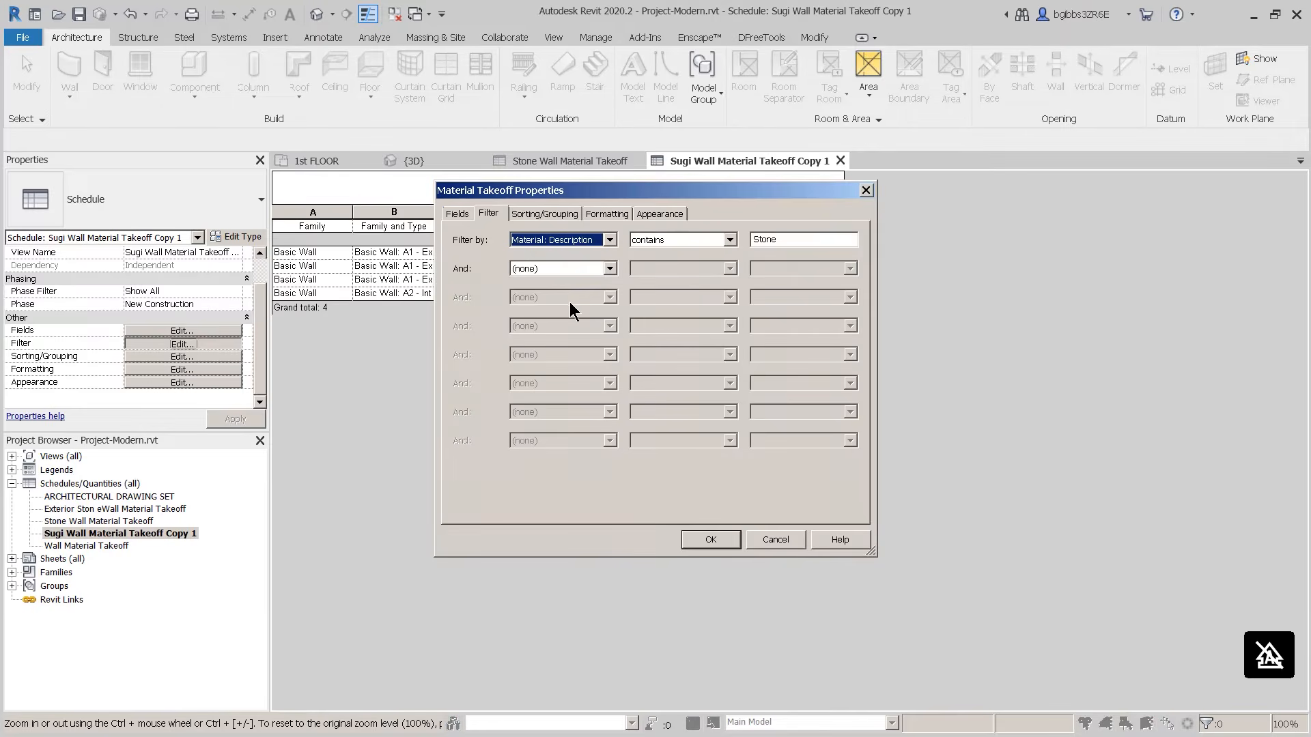
drag(802, 240, 697, 244)
text(Sugi)
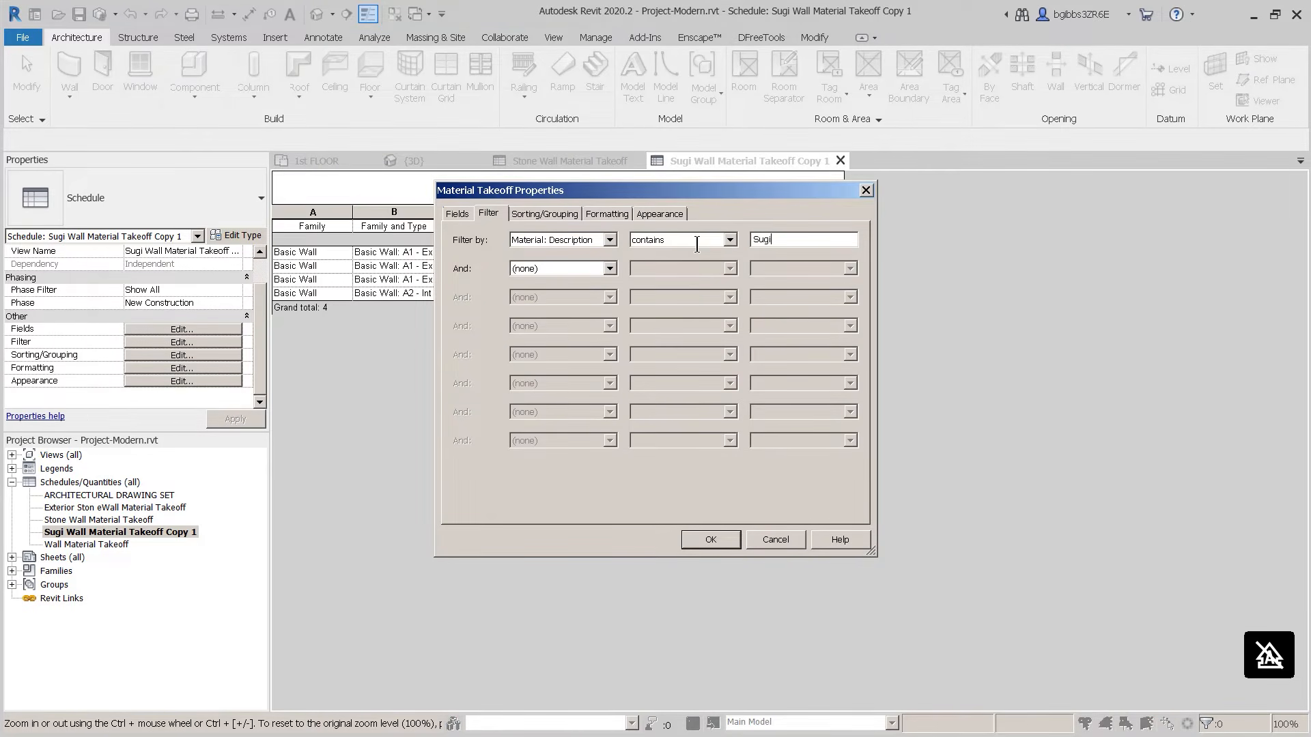
key(Return)
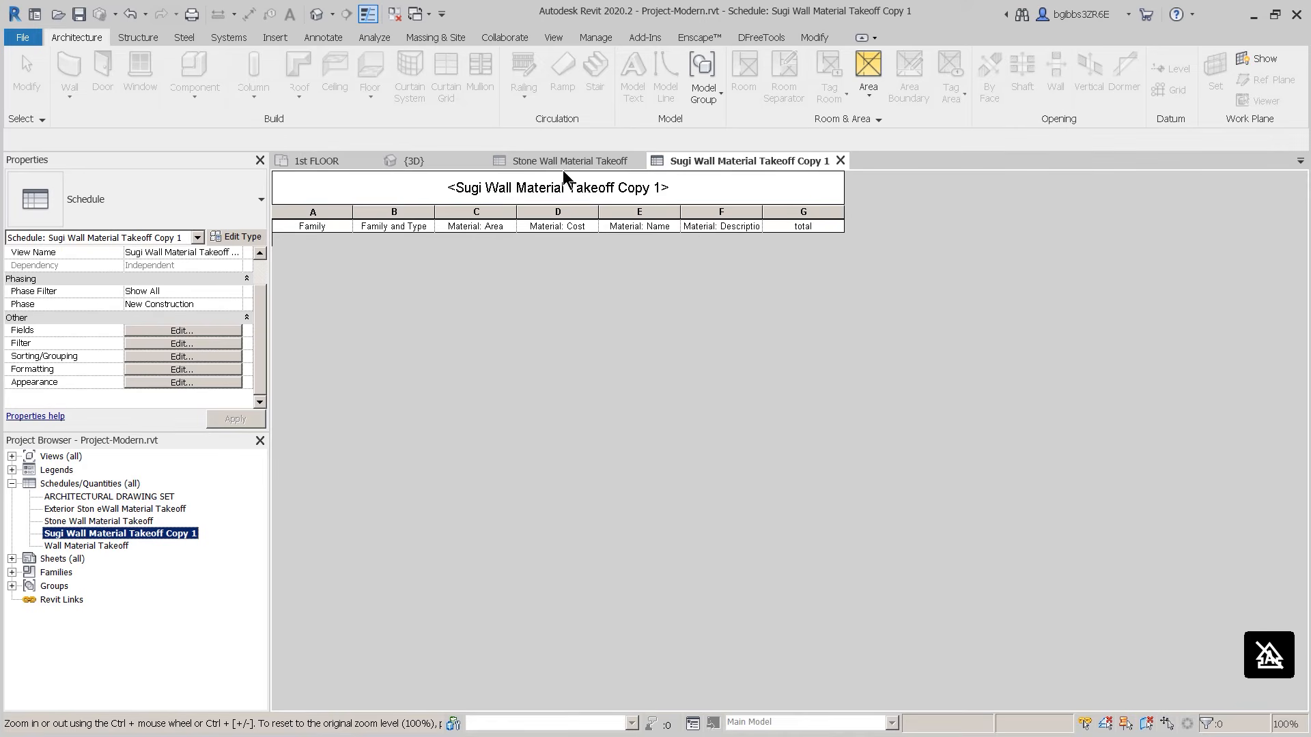
Step: Open the drawing set, Exterior Stone, Stone and Wall Material Takeoff schedules from the Project Browser
click(546, 161)
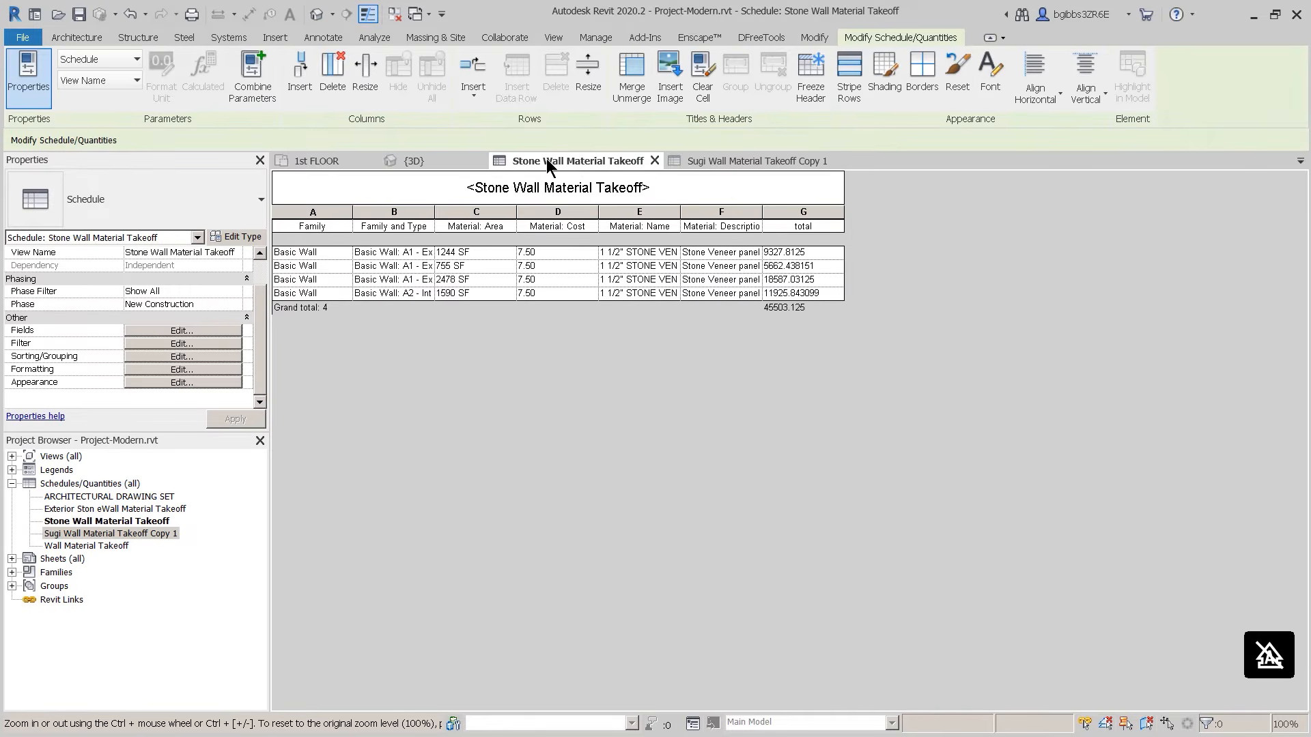
click(102, 498)
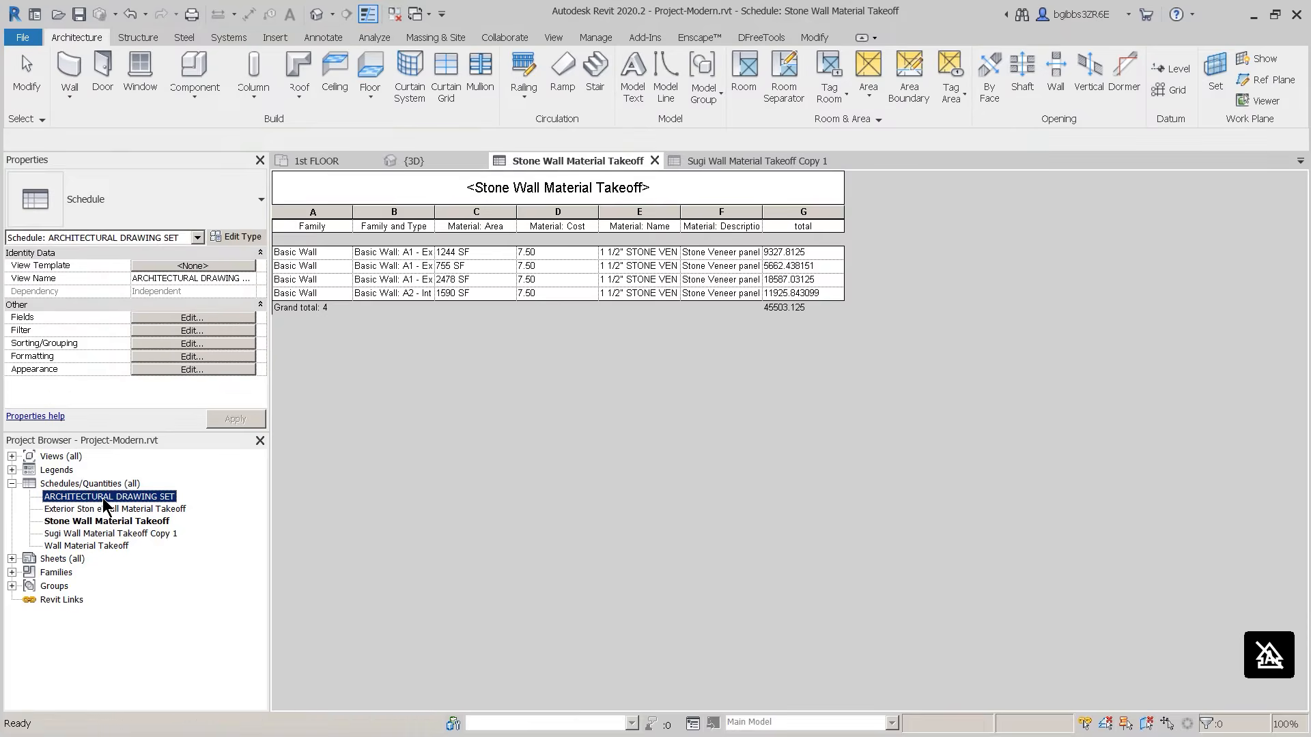
key(Return)
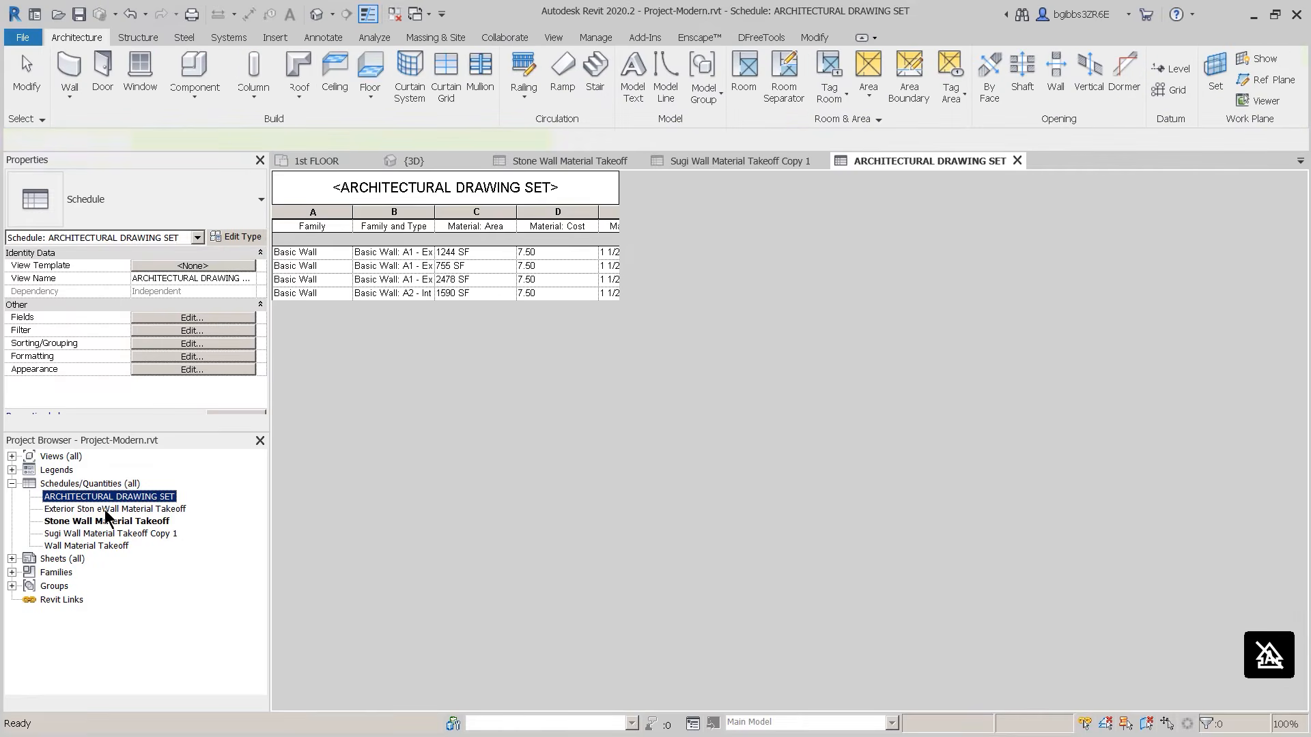
double_click(104, 509)
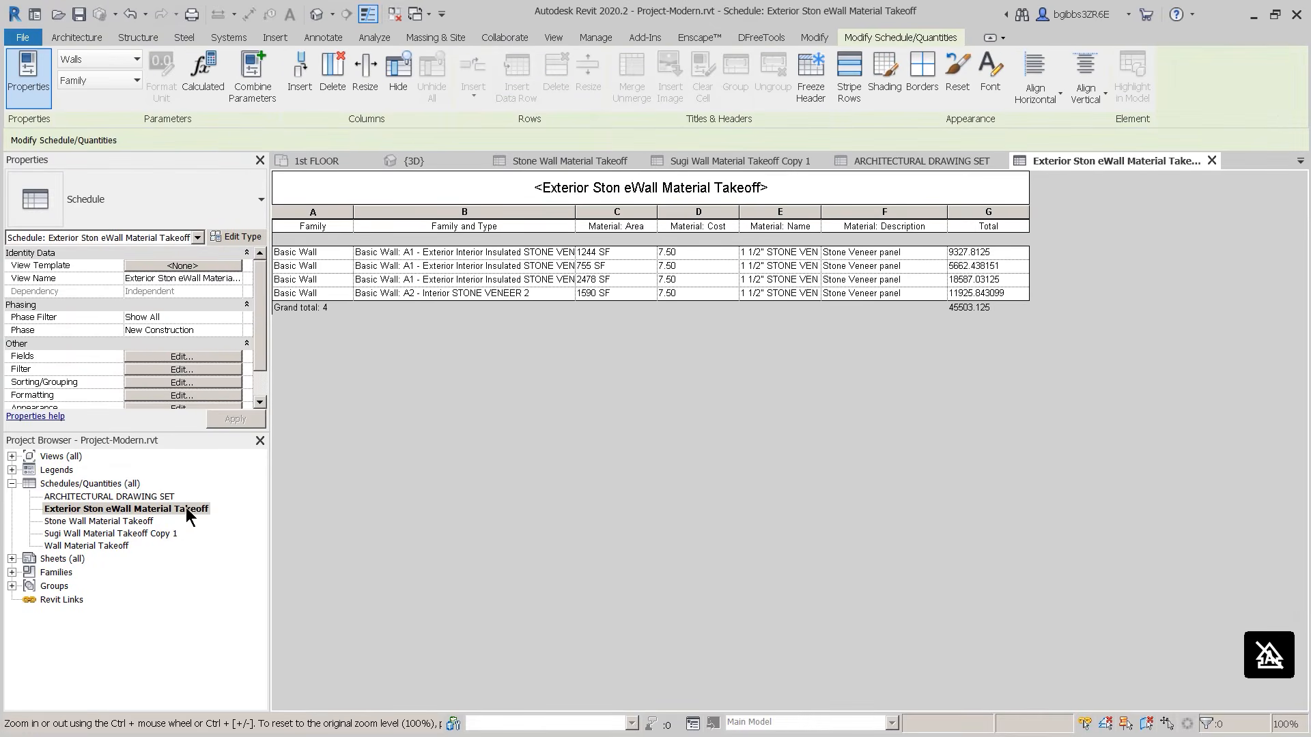
double_click(132, 524)
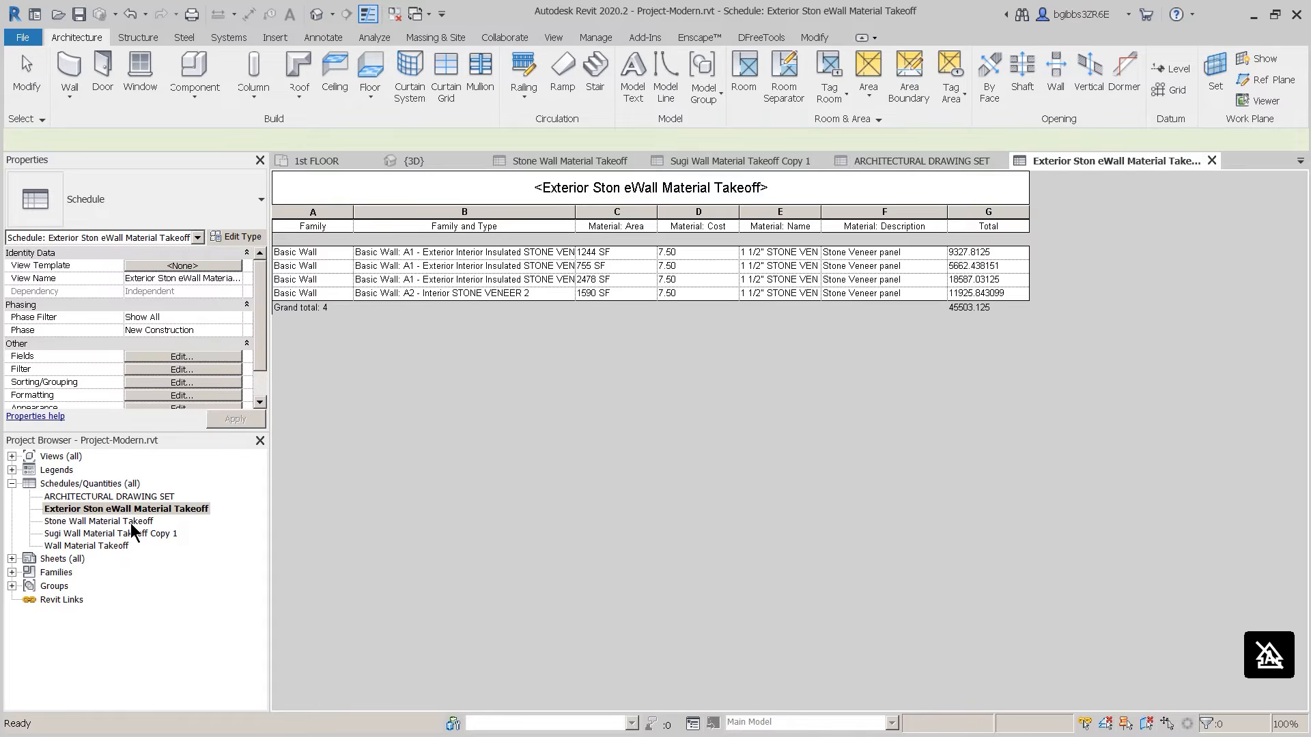
double_click(112, 544)
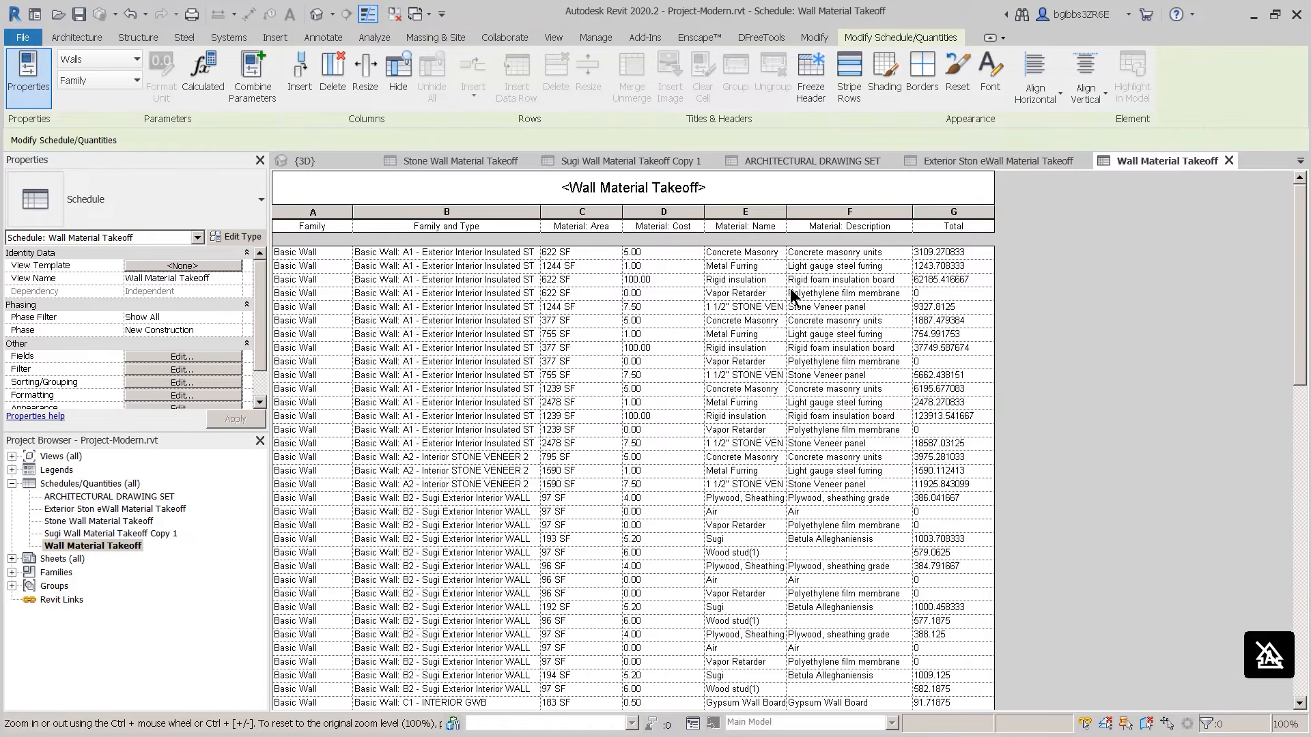
Step: Change the Betula Alleghaniensis description to 'Sugi Betula Alleghaniensis' in Wall Material Takeoff
click(805, 599)
click(793, 609)
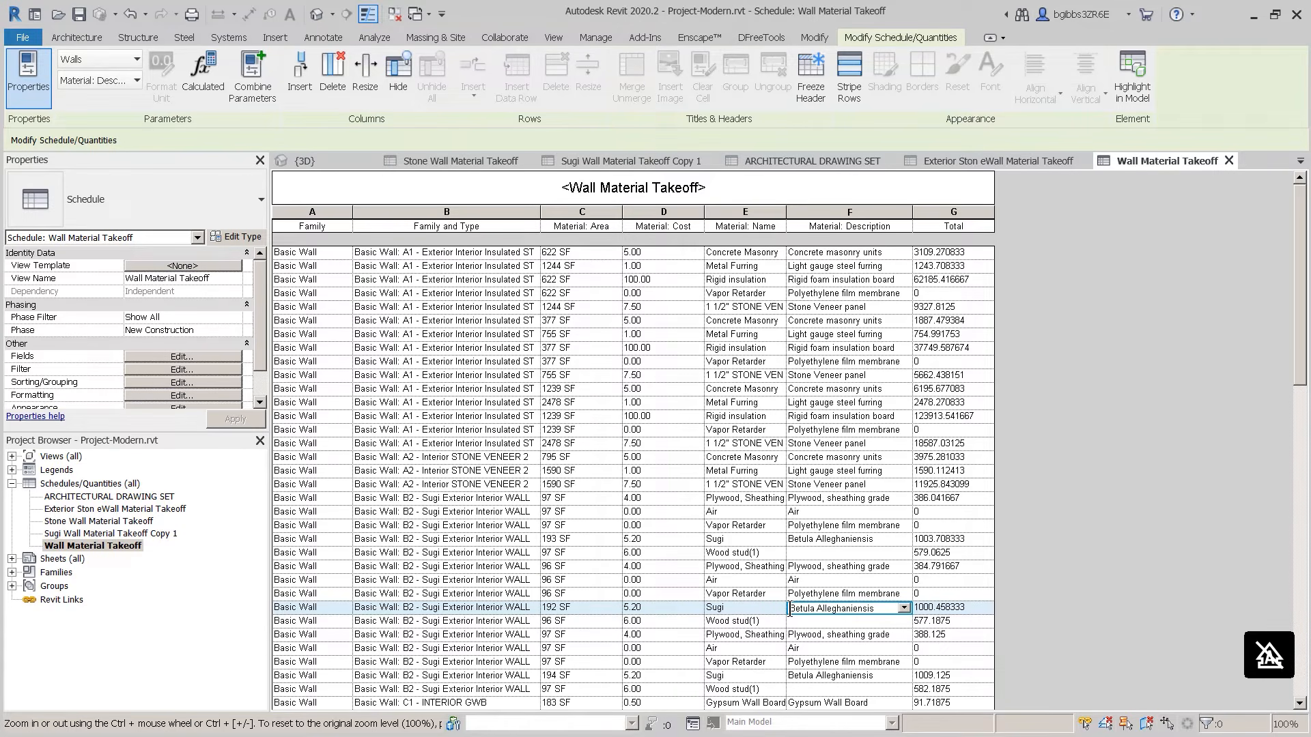
click(932, 158)
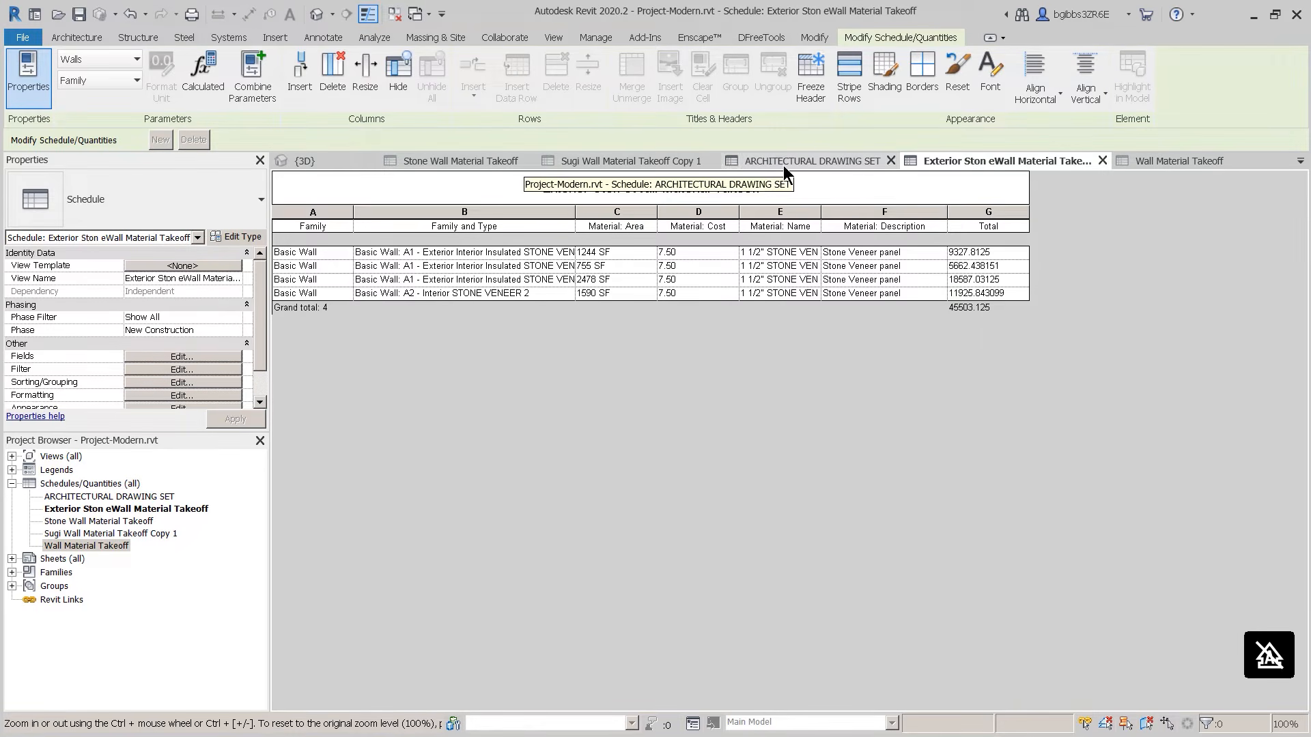
click(1135, 162)
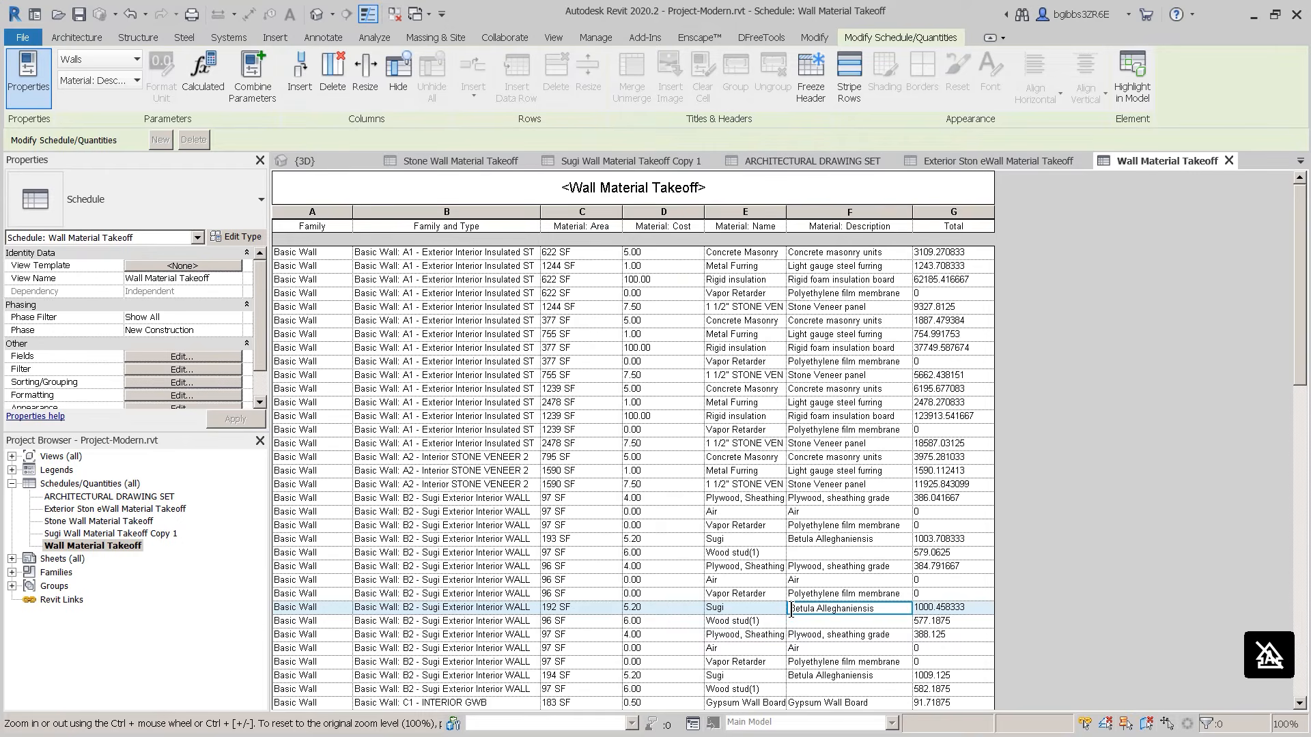
text(Sugi)
key(Return)
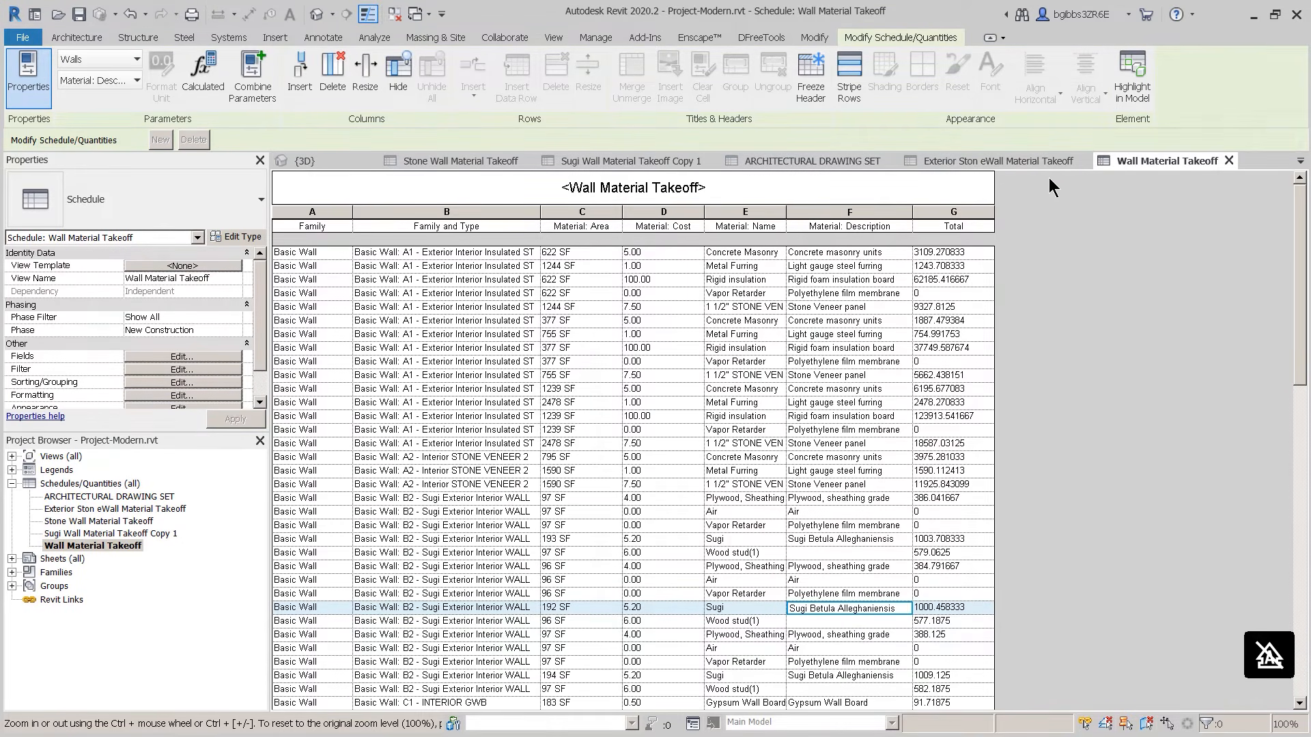
click(636, 165)
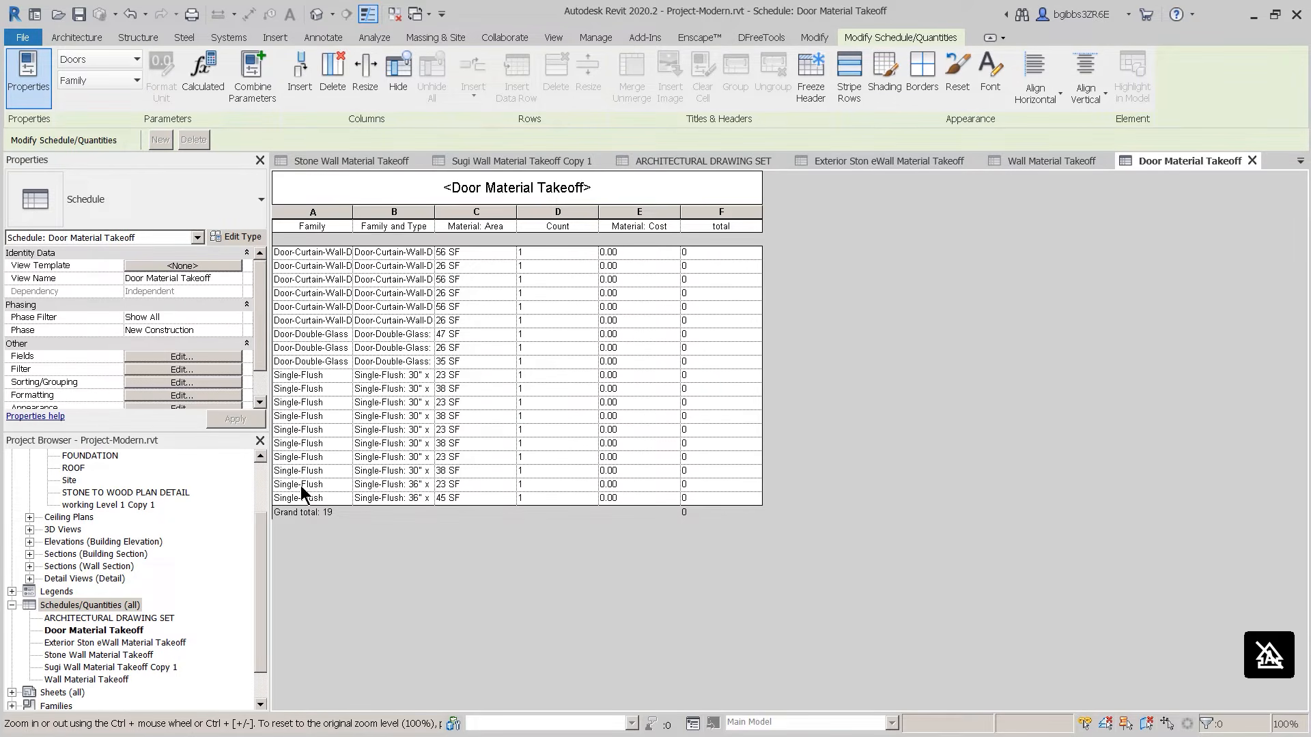
Step: Create a new schedule for the Doors category
right_click(76, 601)
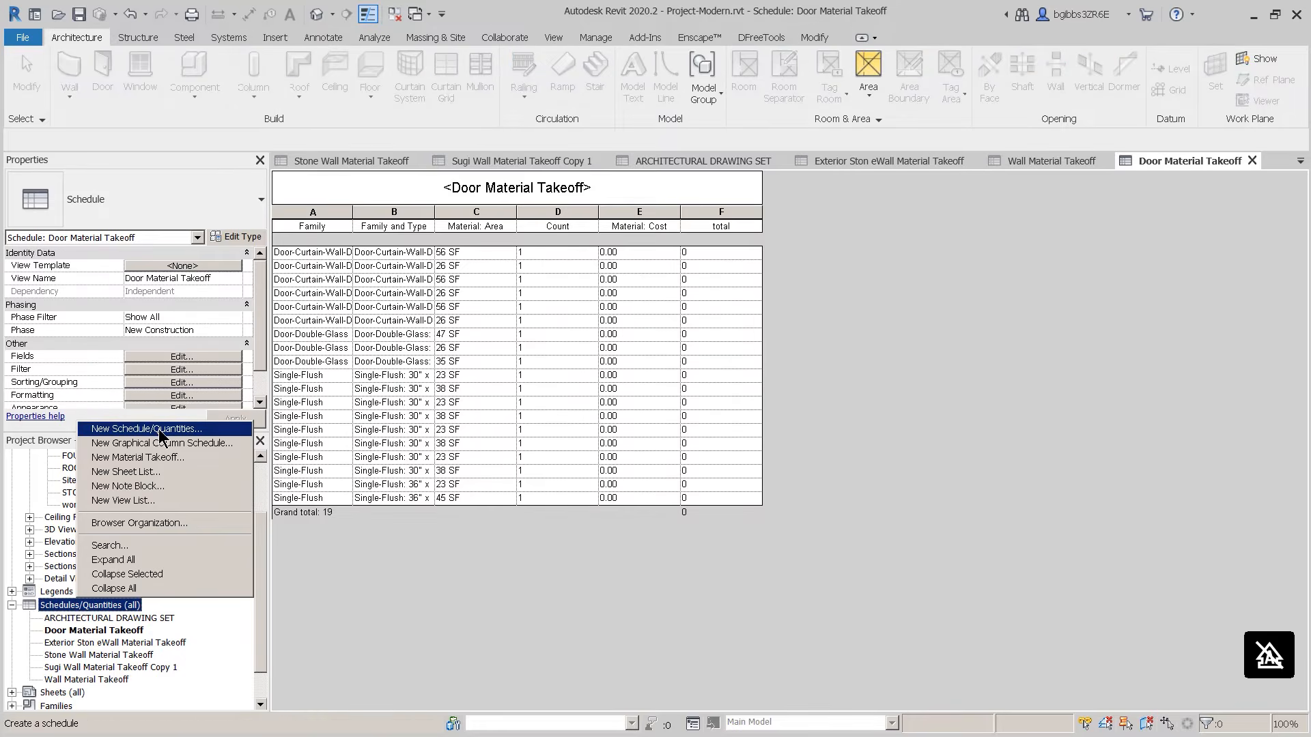
click(159, 428)
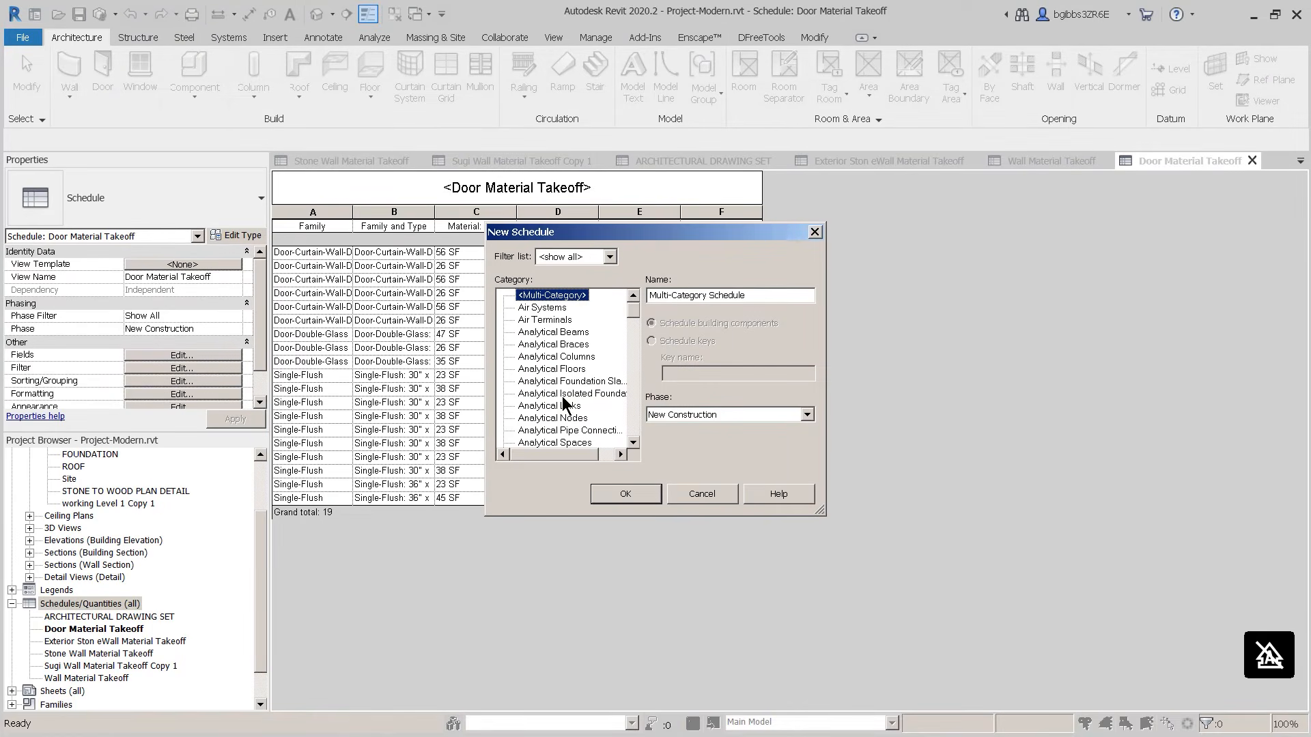
drag(634, 312, 634, 342)
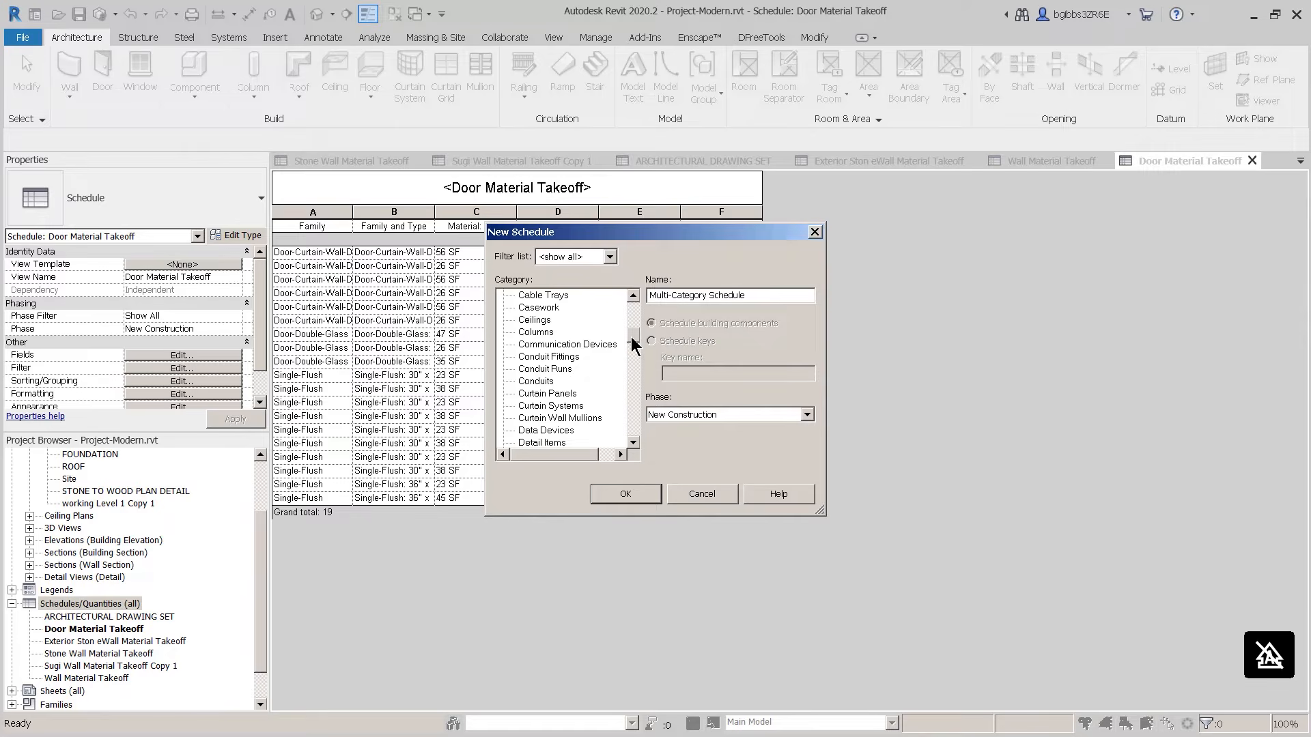
scroll(546, 410, down, 1)
click(531, 430)
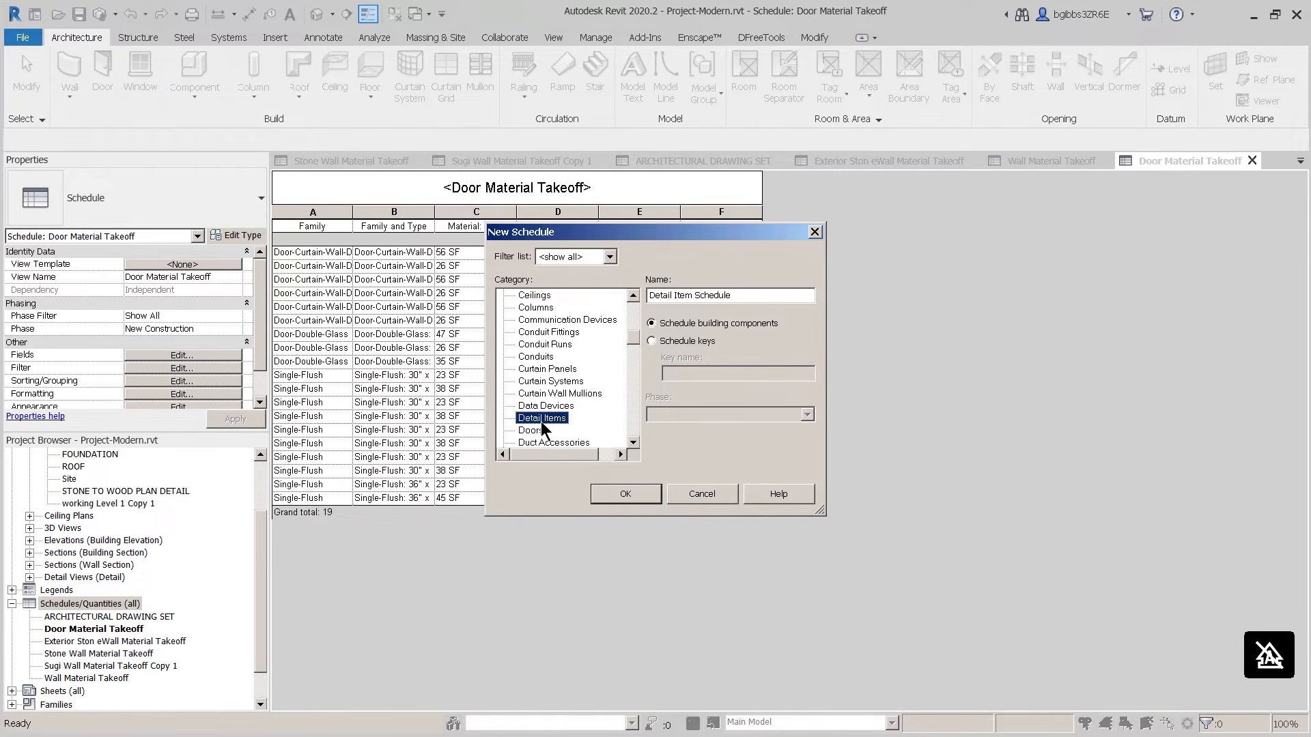
click(640, 493)
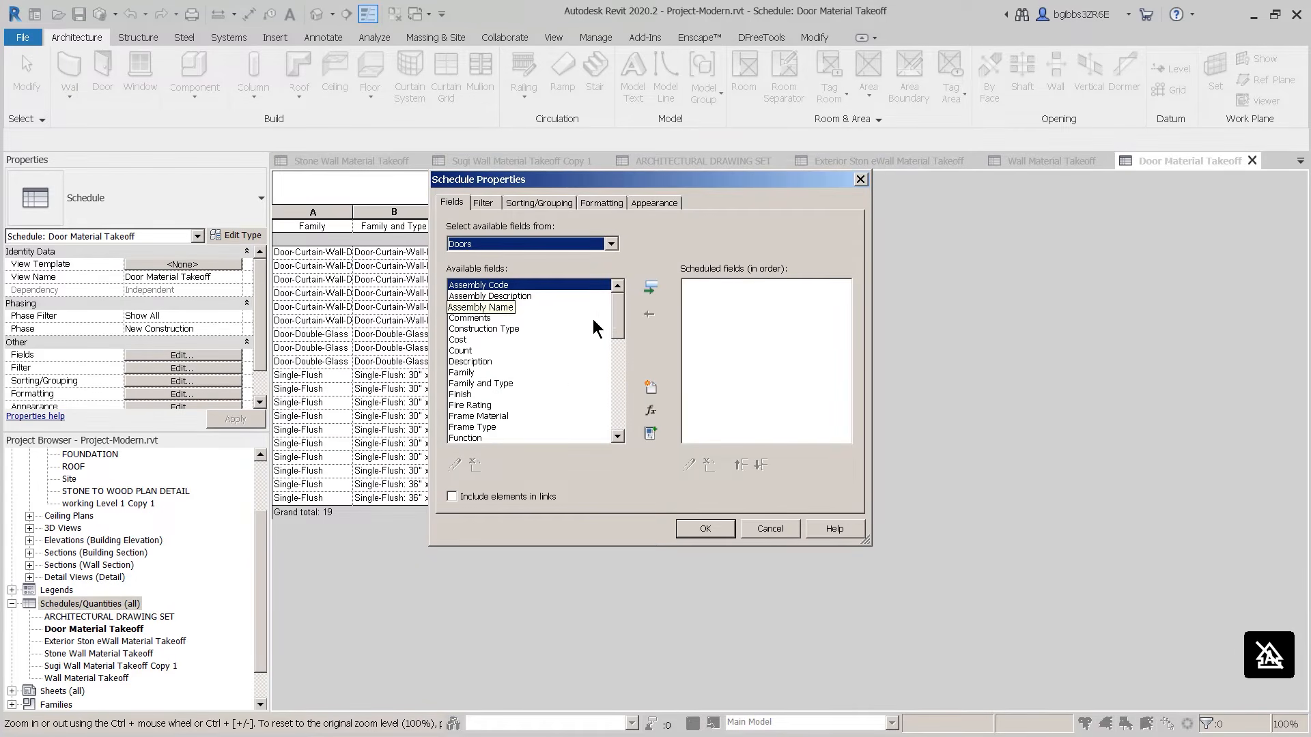
Step: Add Family, Family and Type, Cost and Count as scheduled fields, then begin a calculated value
click(473, 372)
click(650, 288)
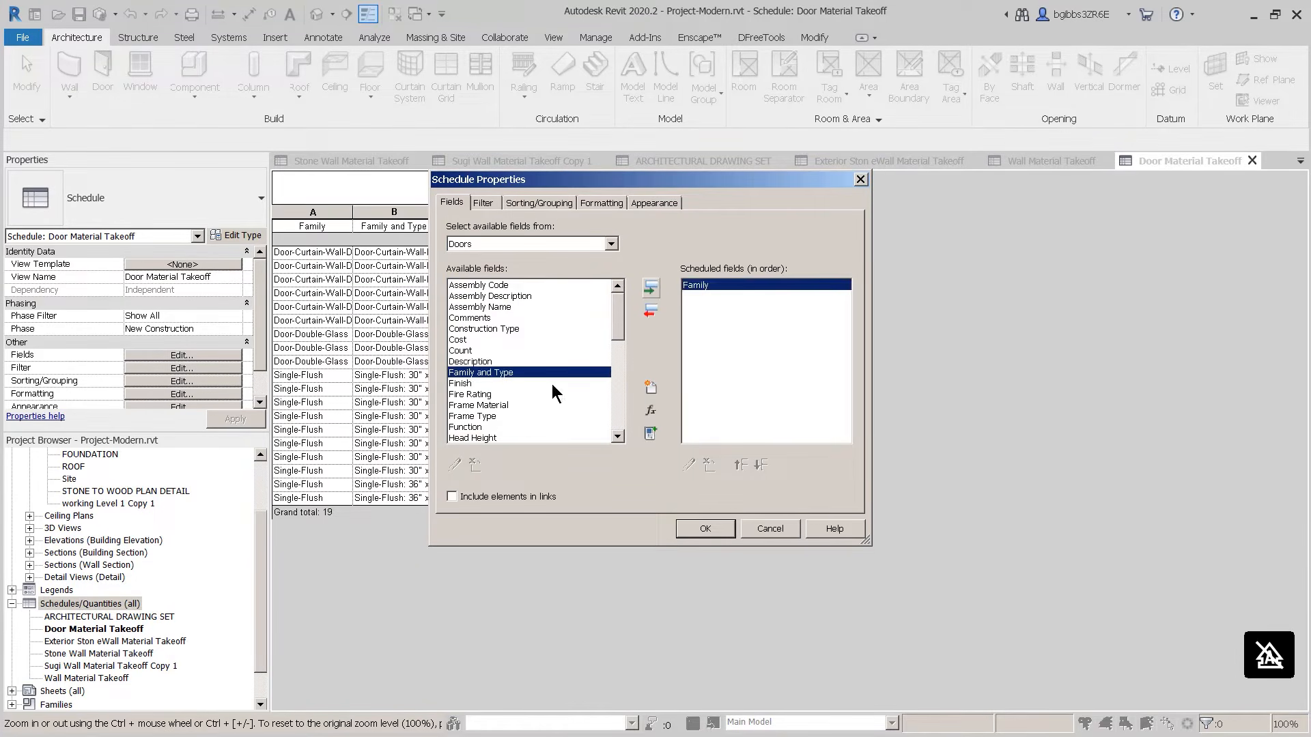
click(650, 287)
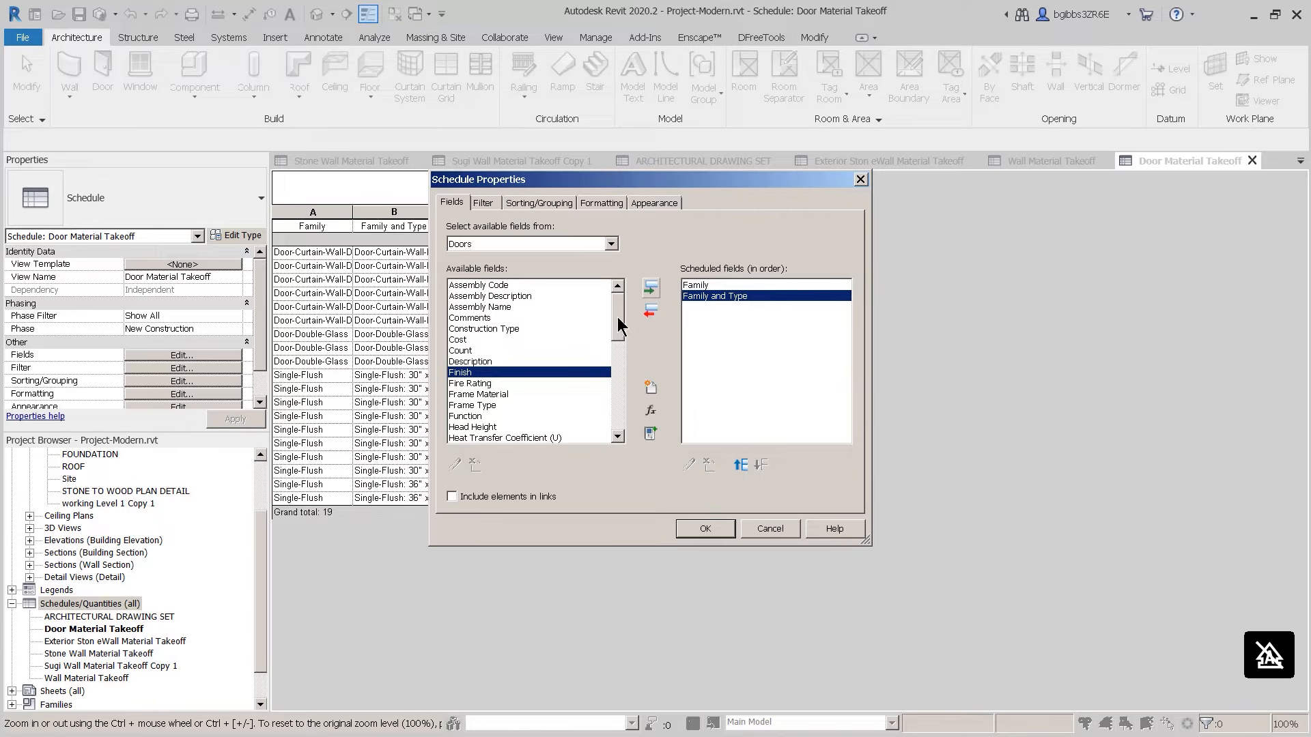
scroll(620, 330, down, 3)
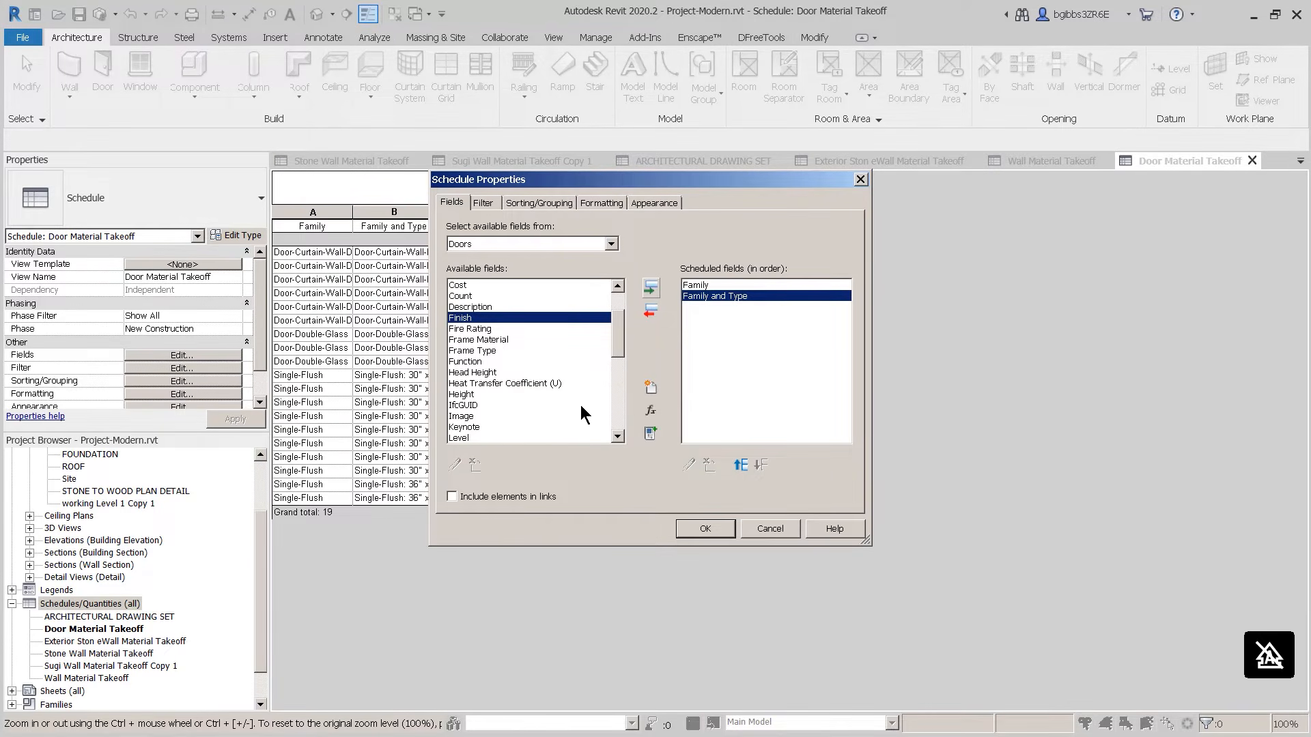
click(618, 410)
drag(618, 405, 621, 376)
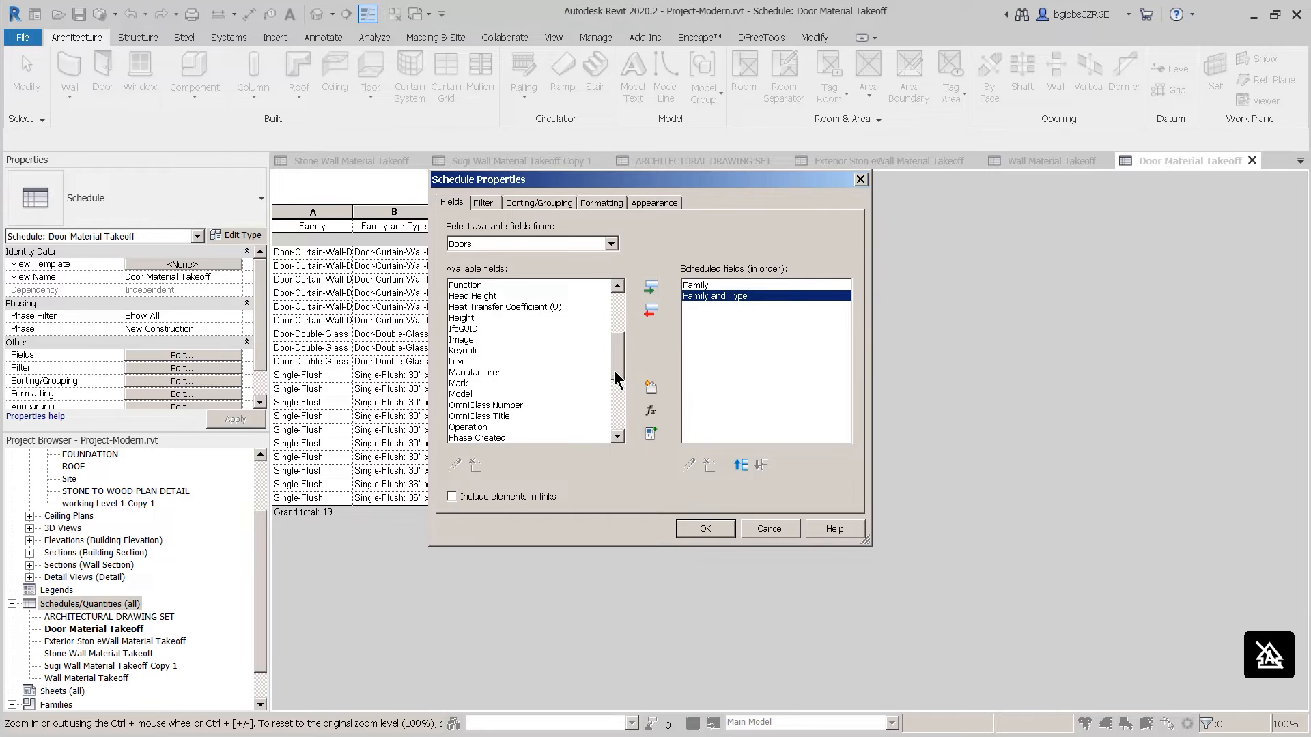
drag(621, 376, 621, 339)
click(472, 317)
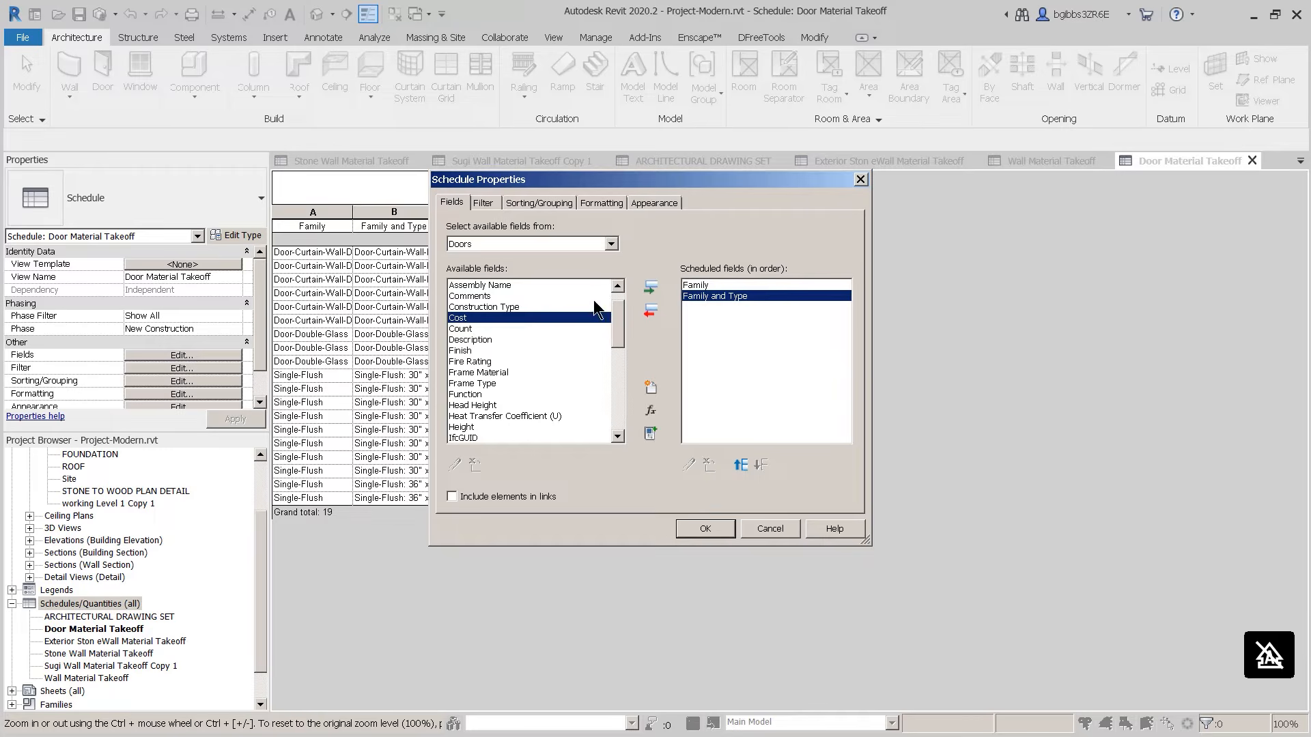
click(653, 294)
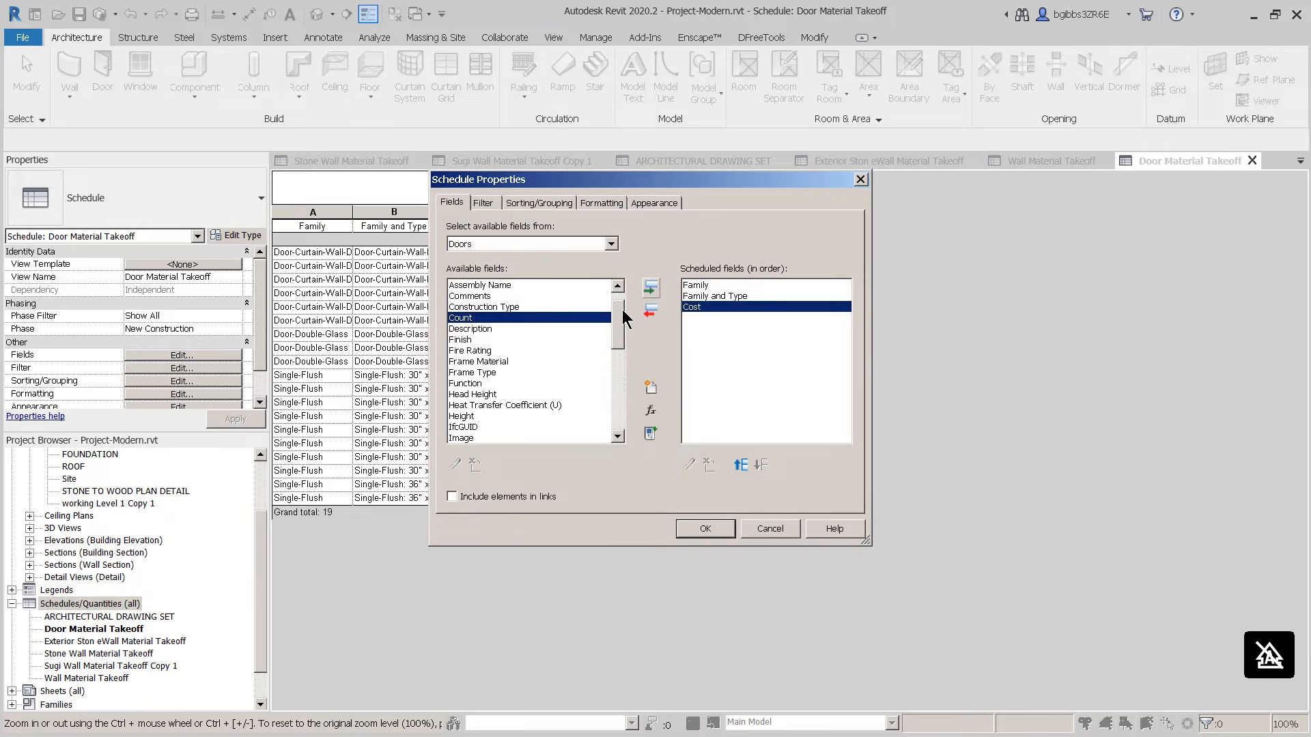
click(651, 290)
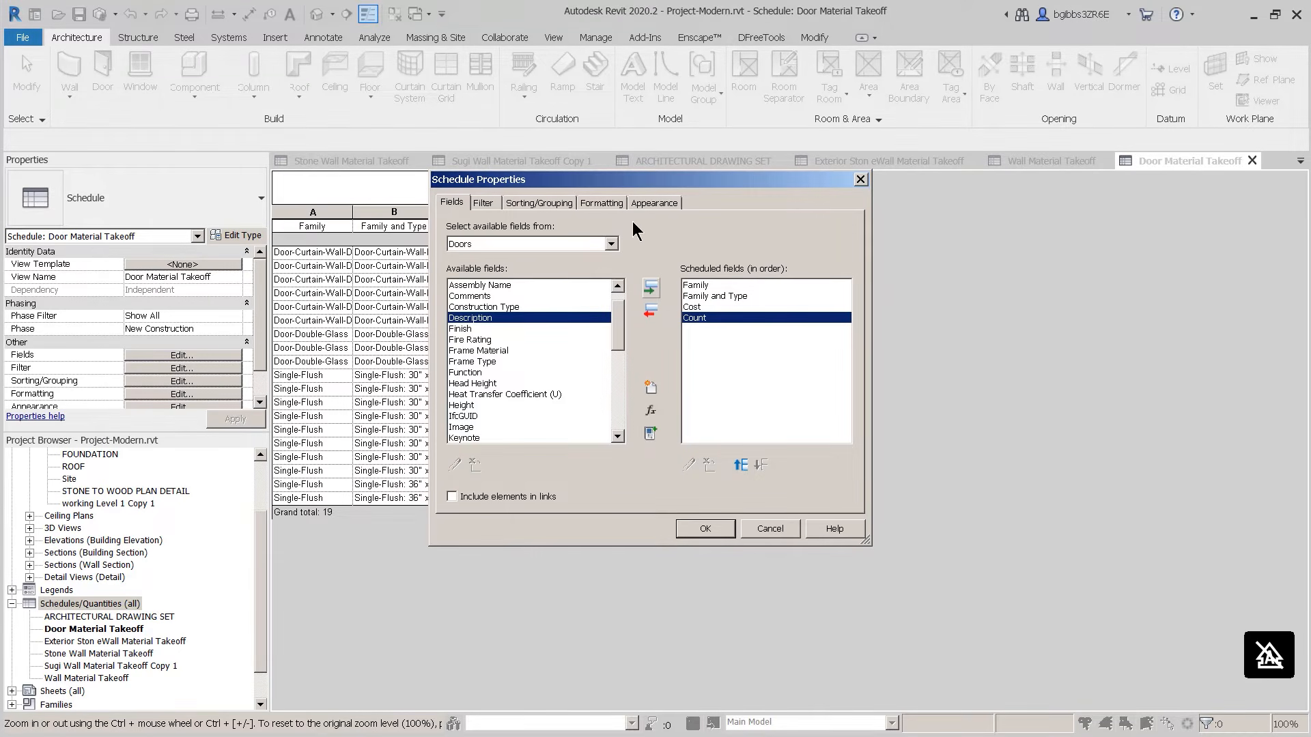
mouse_move(619, 339)
mouse_down()
mouse_move(617, 393)
mouse_move(623, 351)
mouse_up()
click(650, 406)
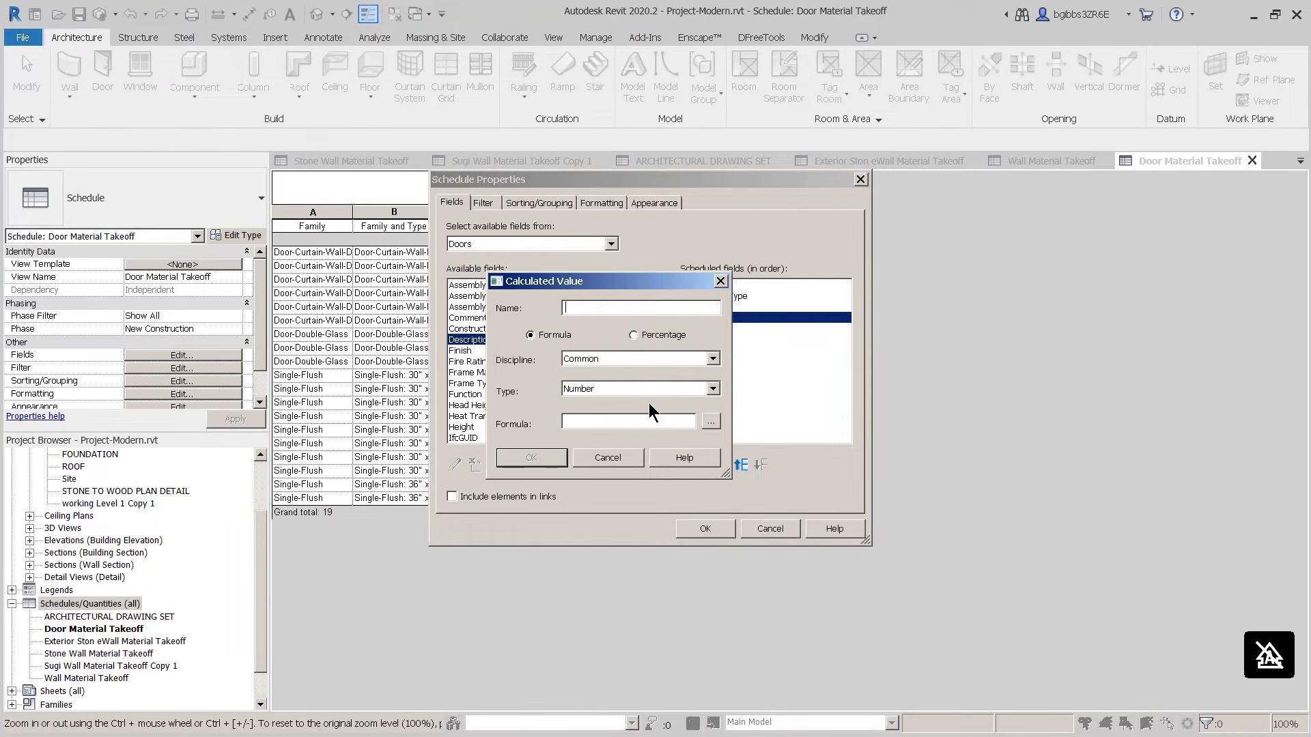
Step: Create a calculated field named total with the formula Cost*1.1
click(710, 422)
click(518, 307)
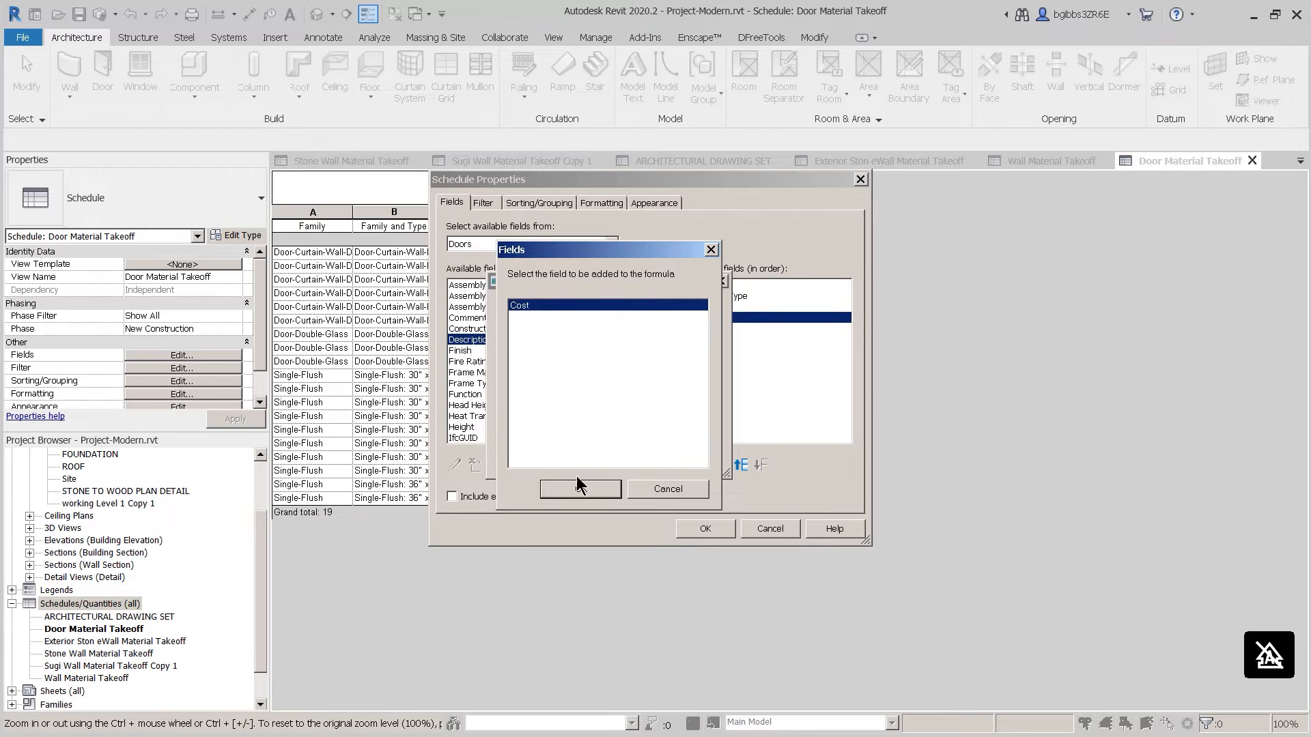
click(581, 489)
text(*1)
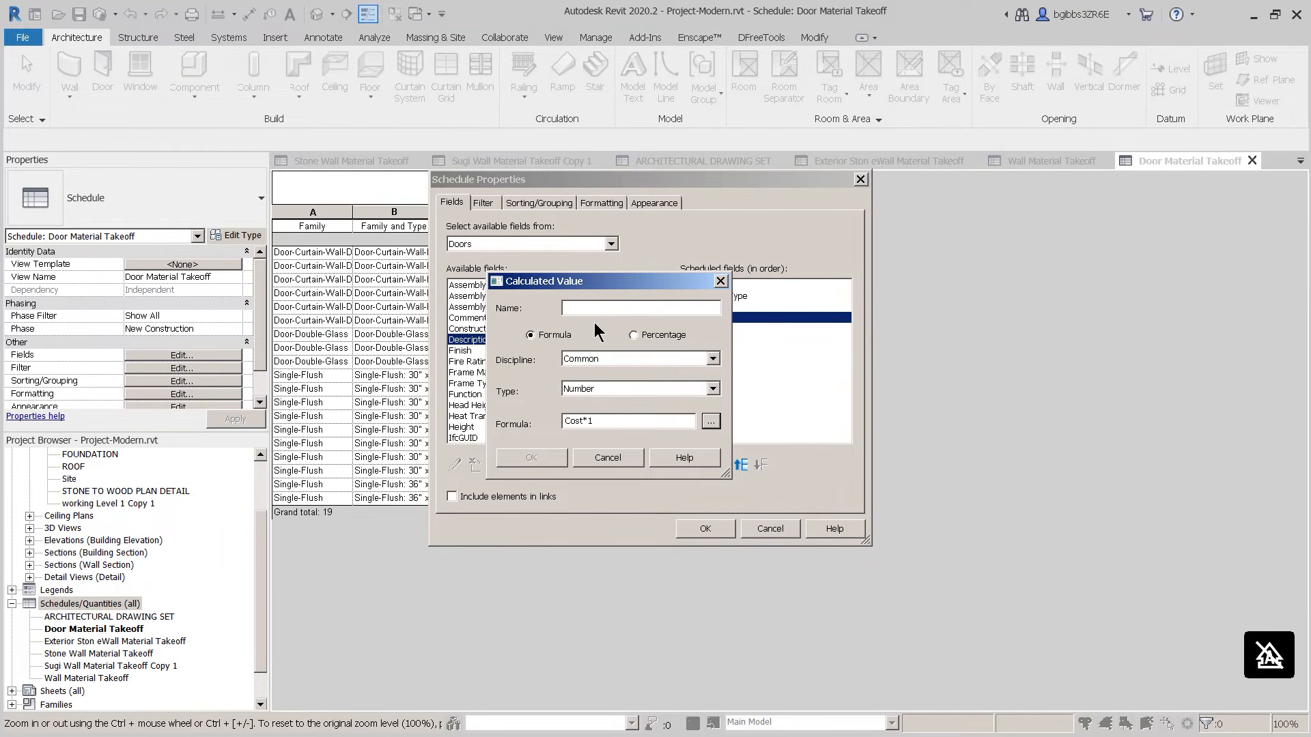
text(total)
click(613, 419)
text(.1)
click(552, 459)
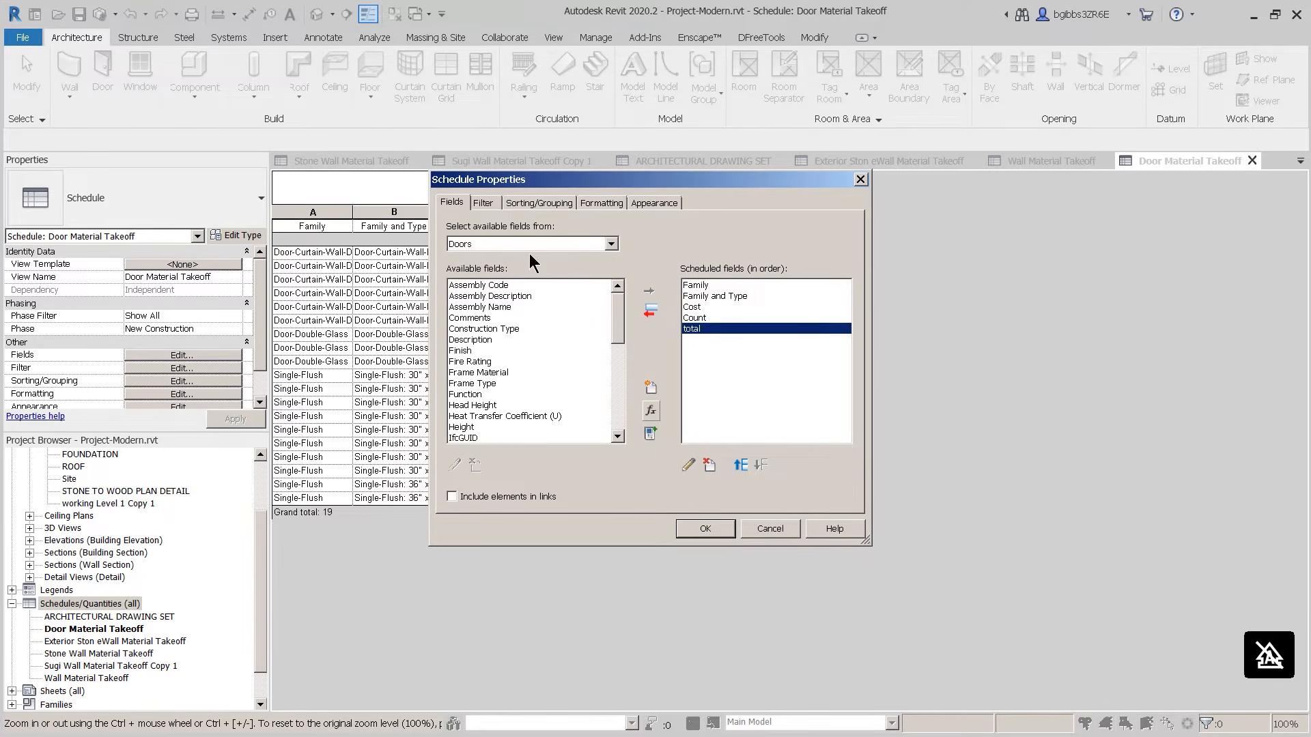
Step: Sort the schedule by Family, then by Family and Type
click(520, 203)
click(592, 231)
click(585, 251)
click(583, 278)
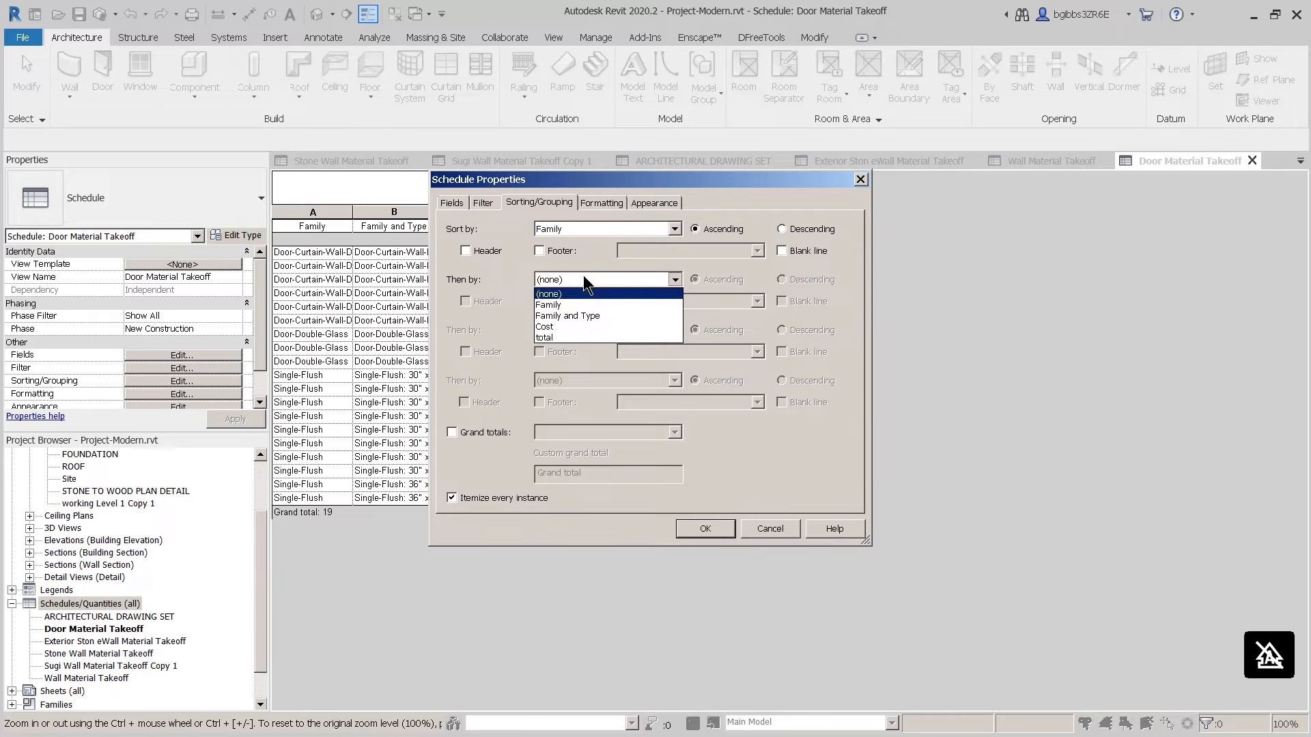
click(583, 315)
Step: Set the Cost and total fields to Calculate totals and apply the properties
click(602, 201)
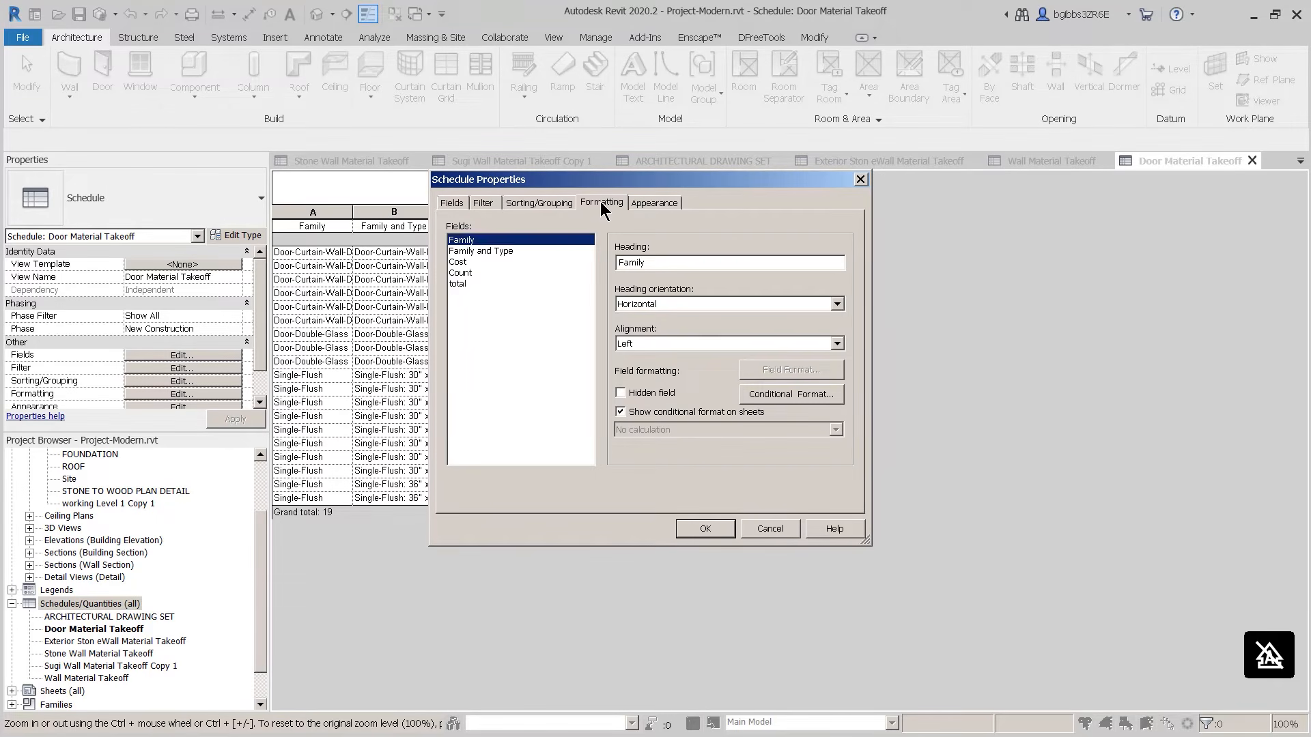
click(487, 283)
click(486, 272)
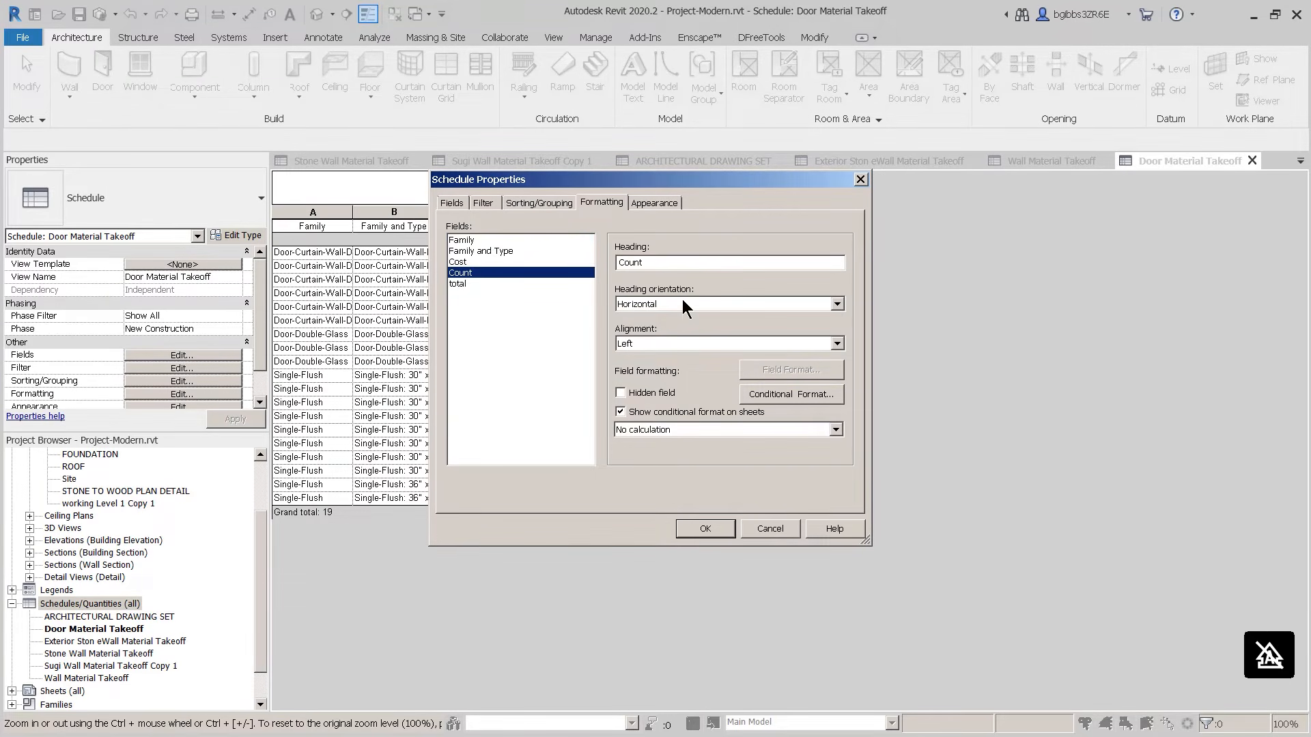
click(538, 261)
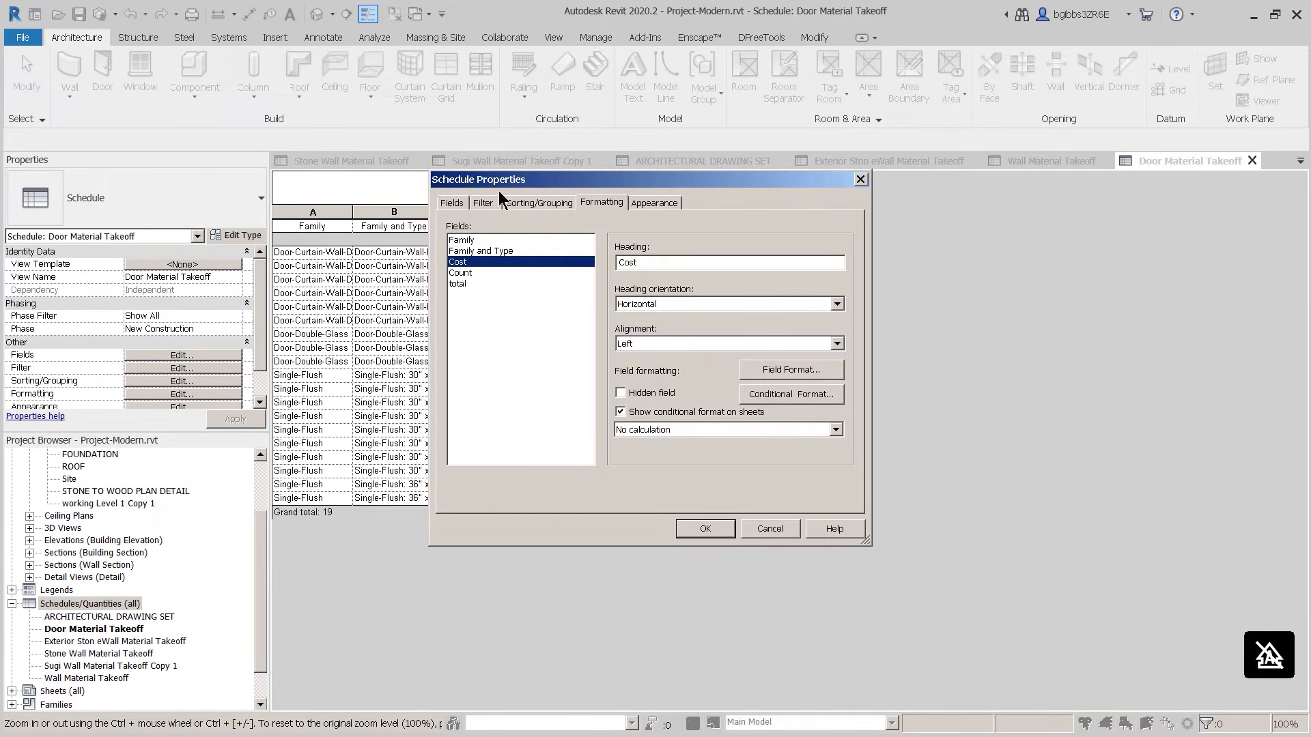
click(668, 430)
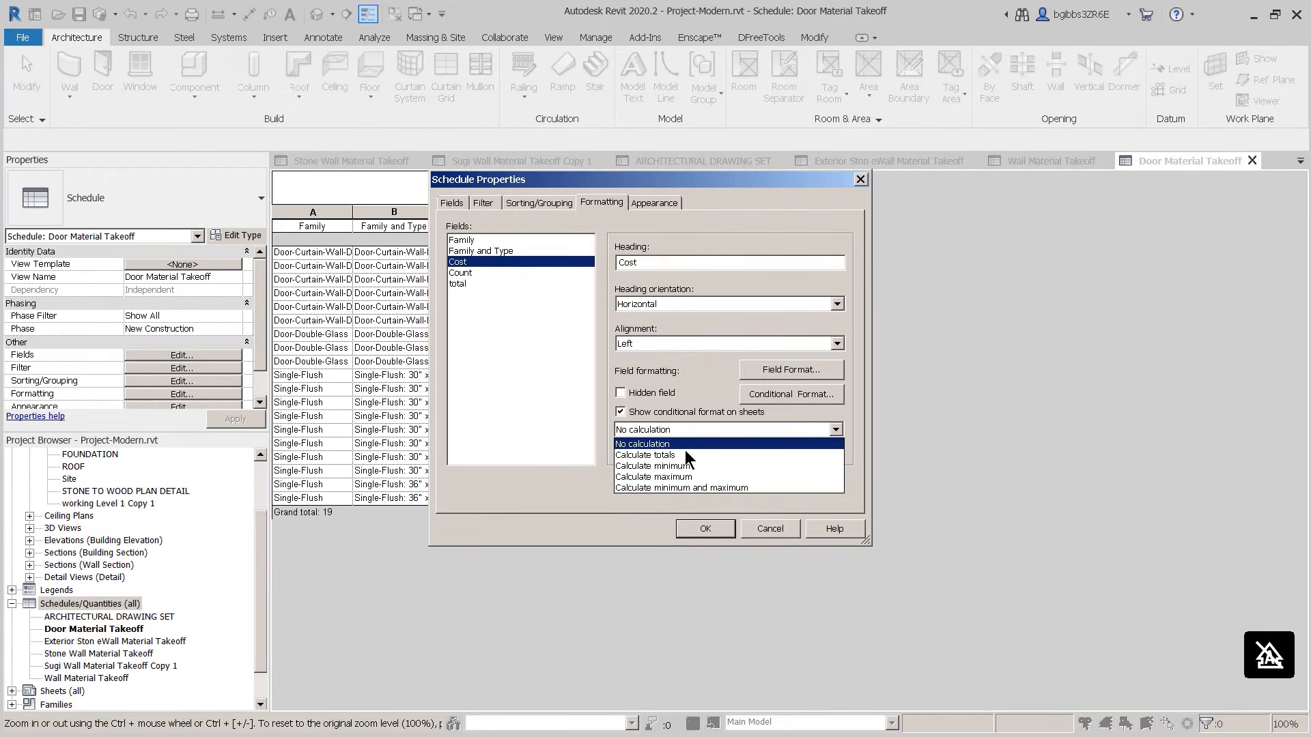
click(656, 456)
click(499, 283)
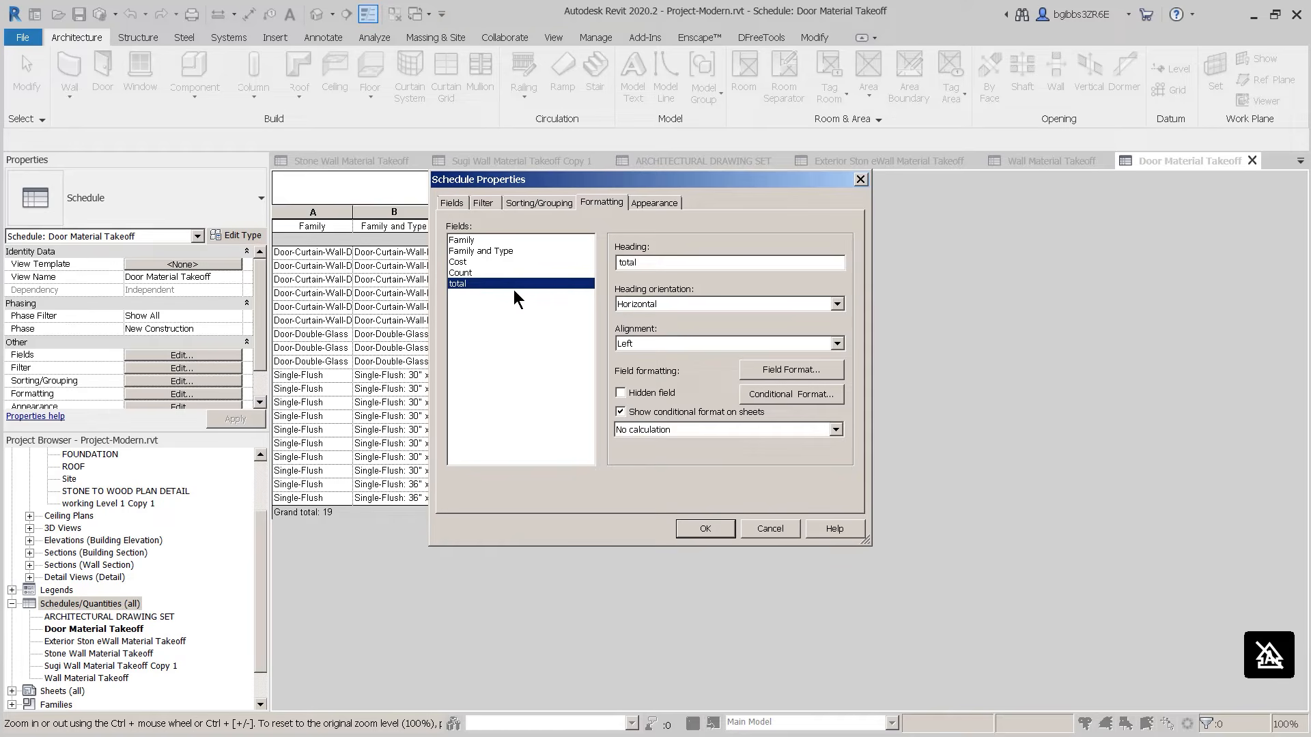
click(714, 432)
click(709, 455)
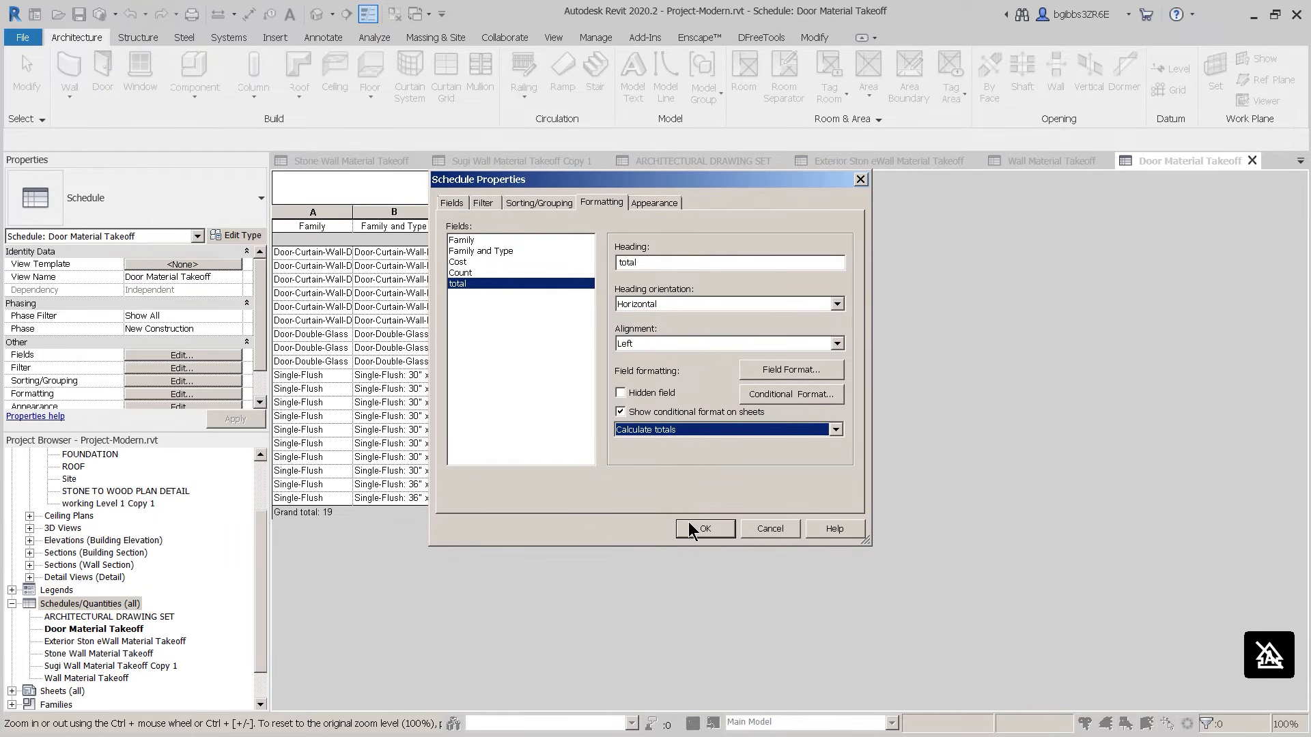
click(704, 530)
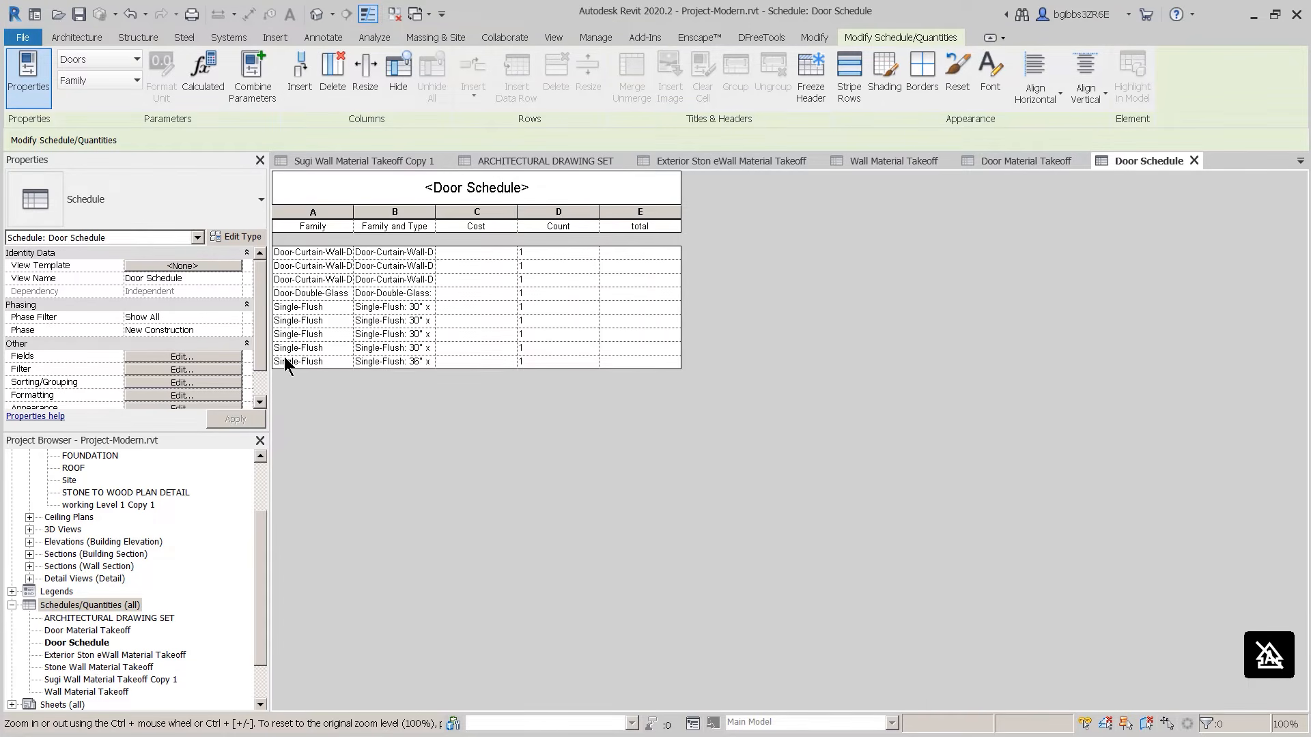
Step: Turn on grand totals for the Door Schedule
click(179, 396)
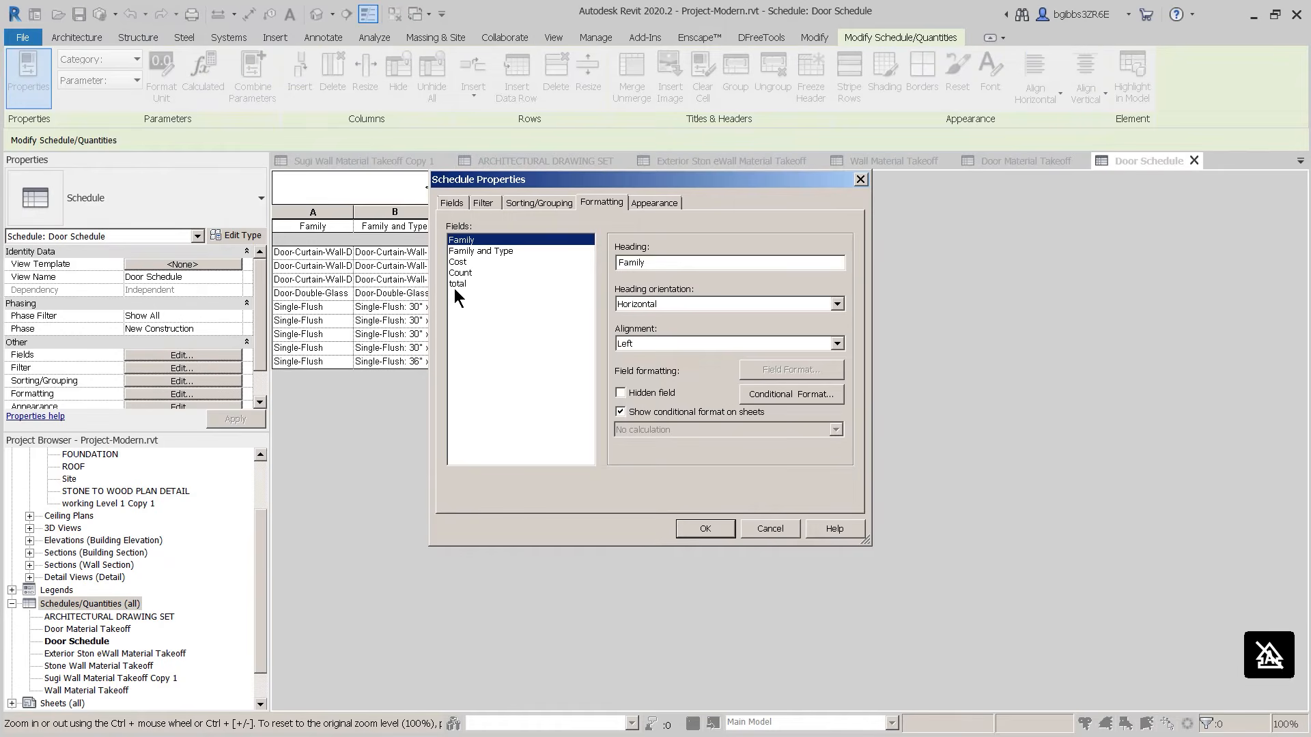
click(529, 203)
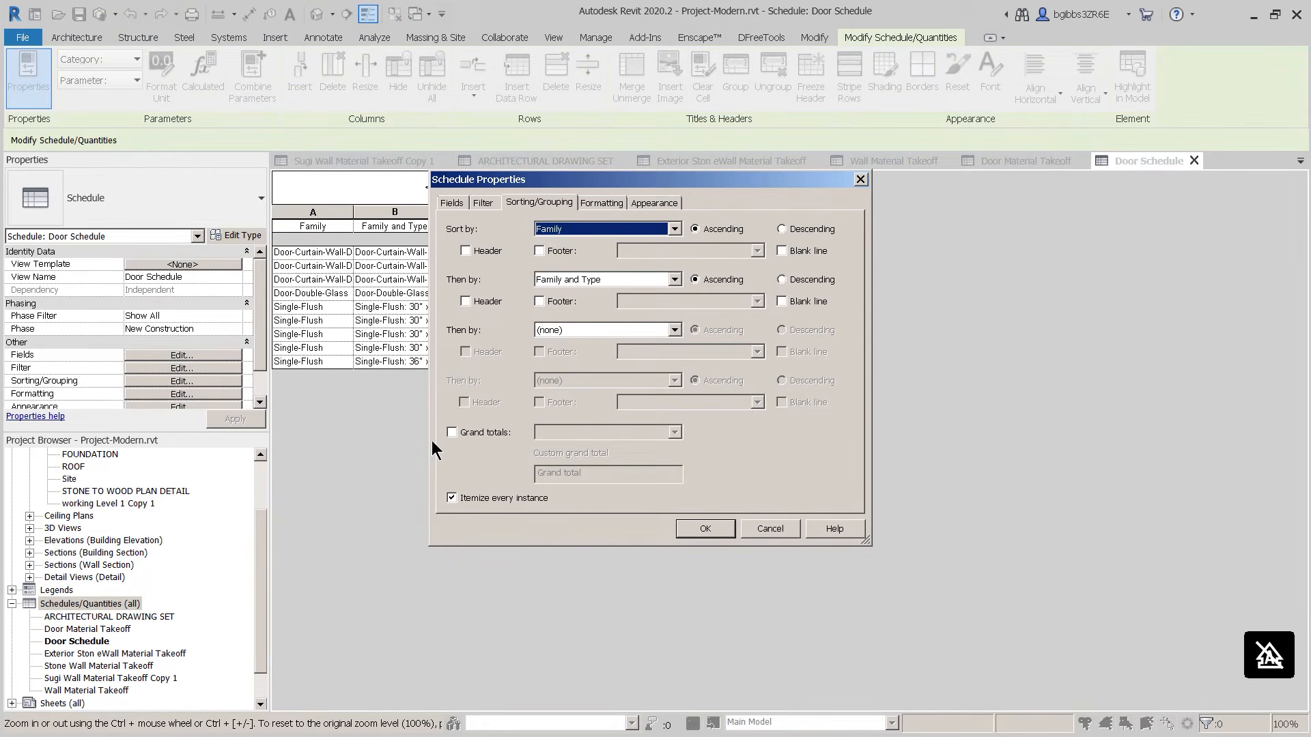
click(484, 432)
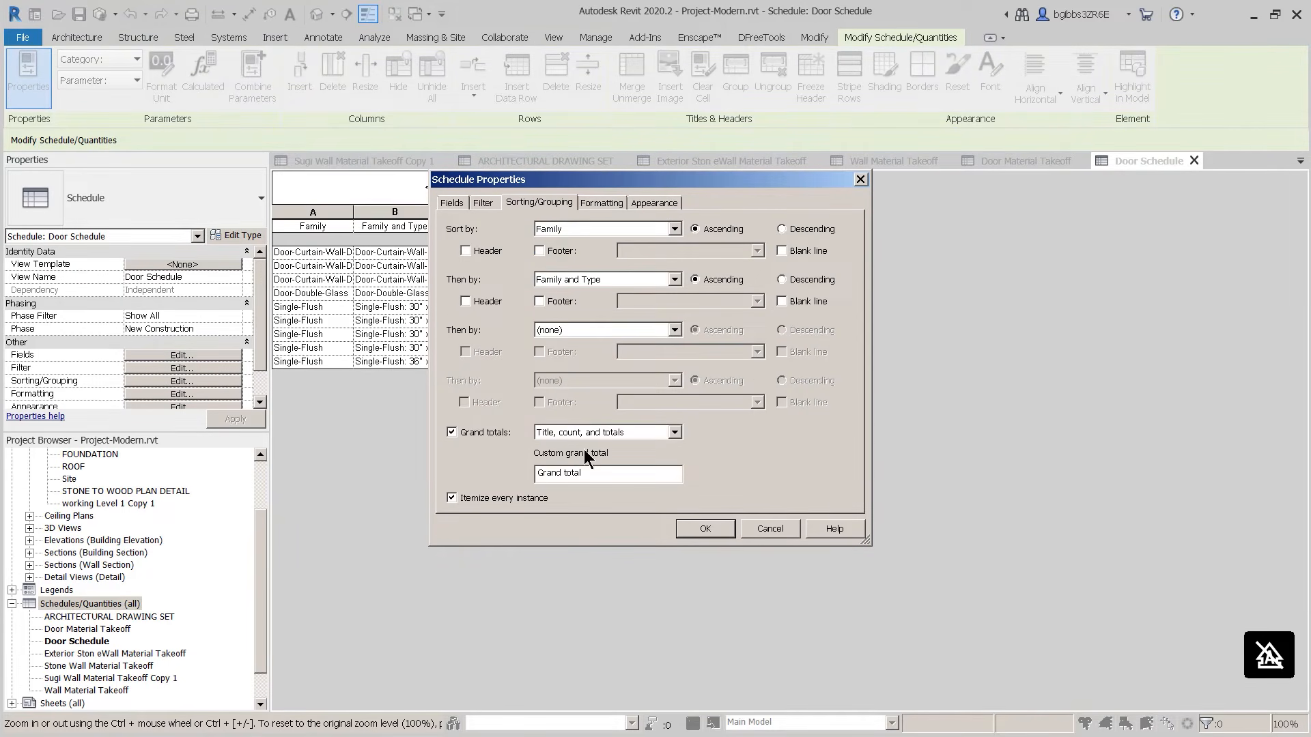
click(588, 202)
click(488, 284)
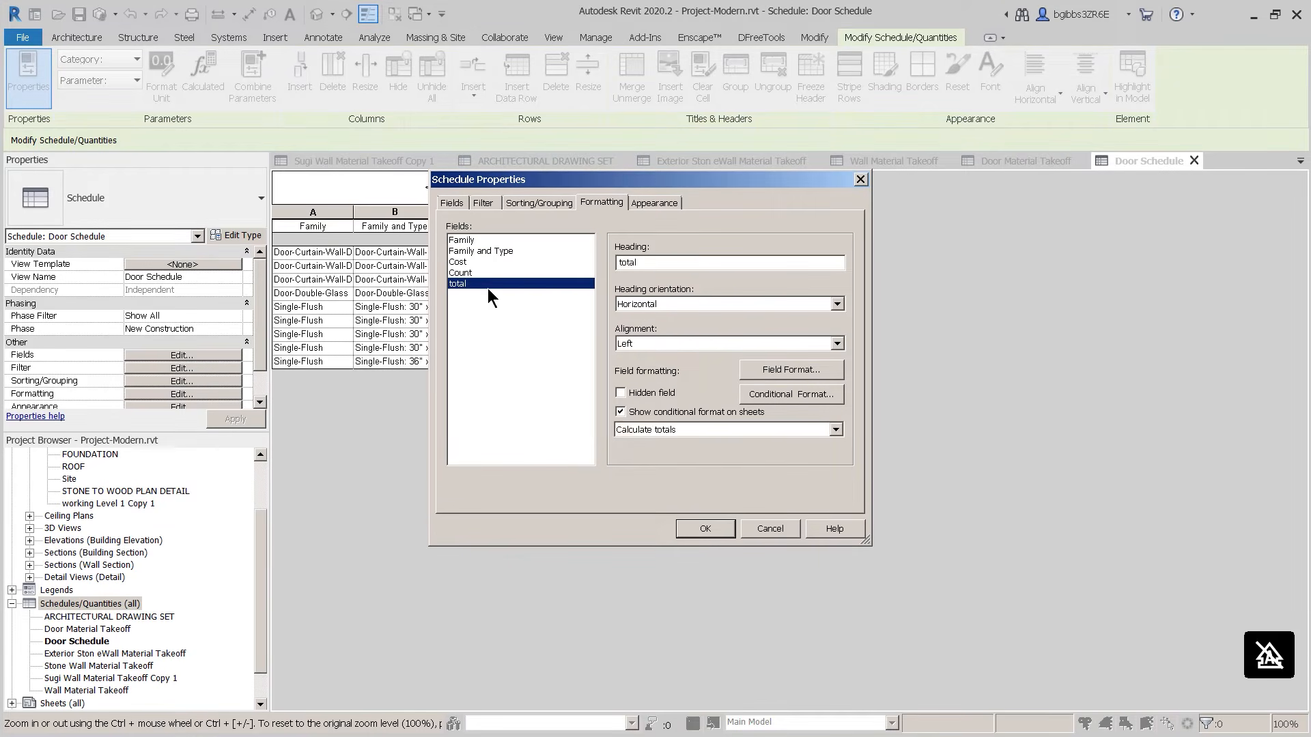
click(491, 273)
click(494, 261)
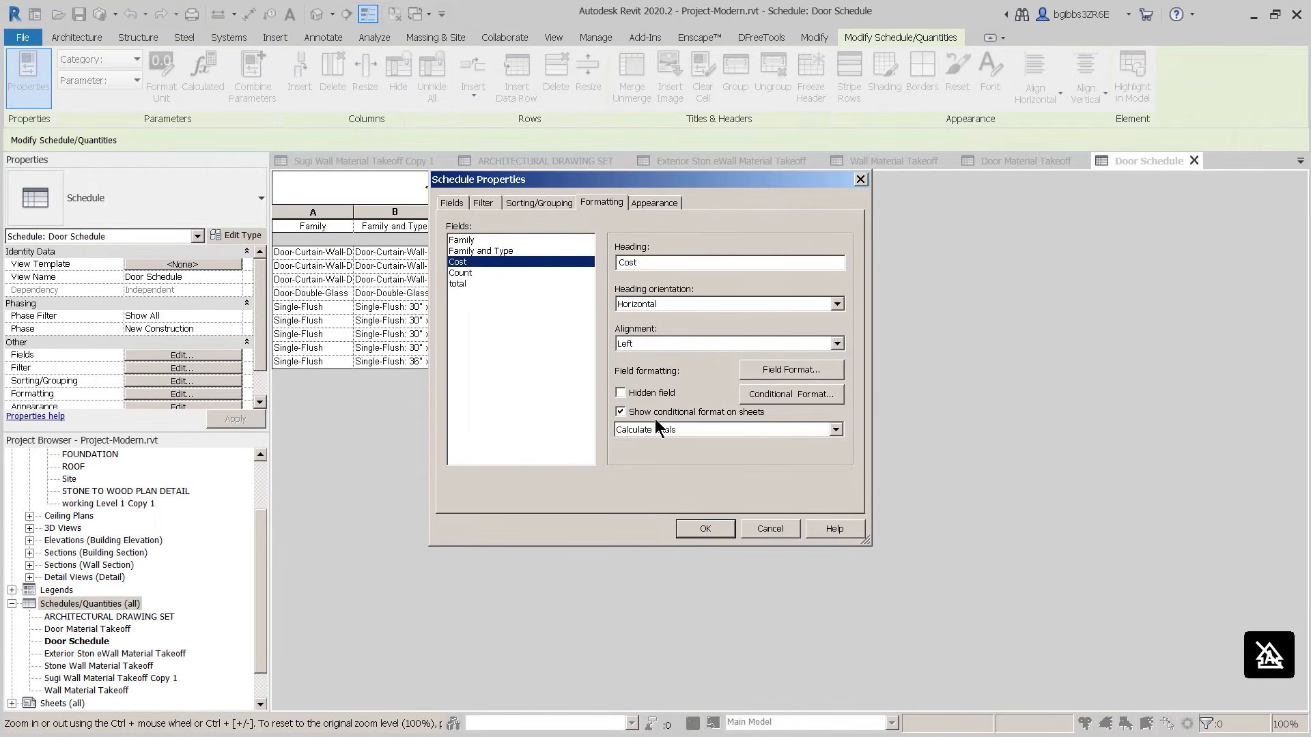
click(719, 532)
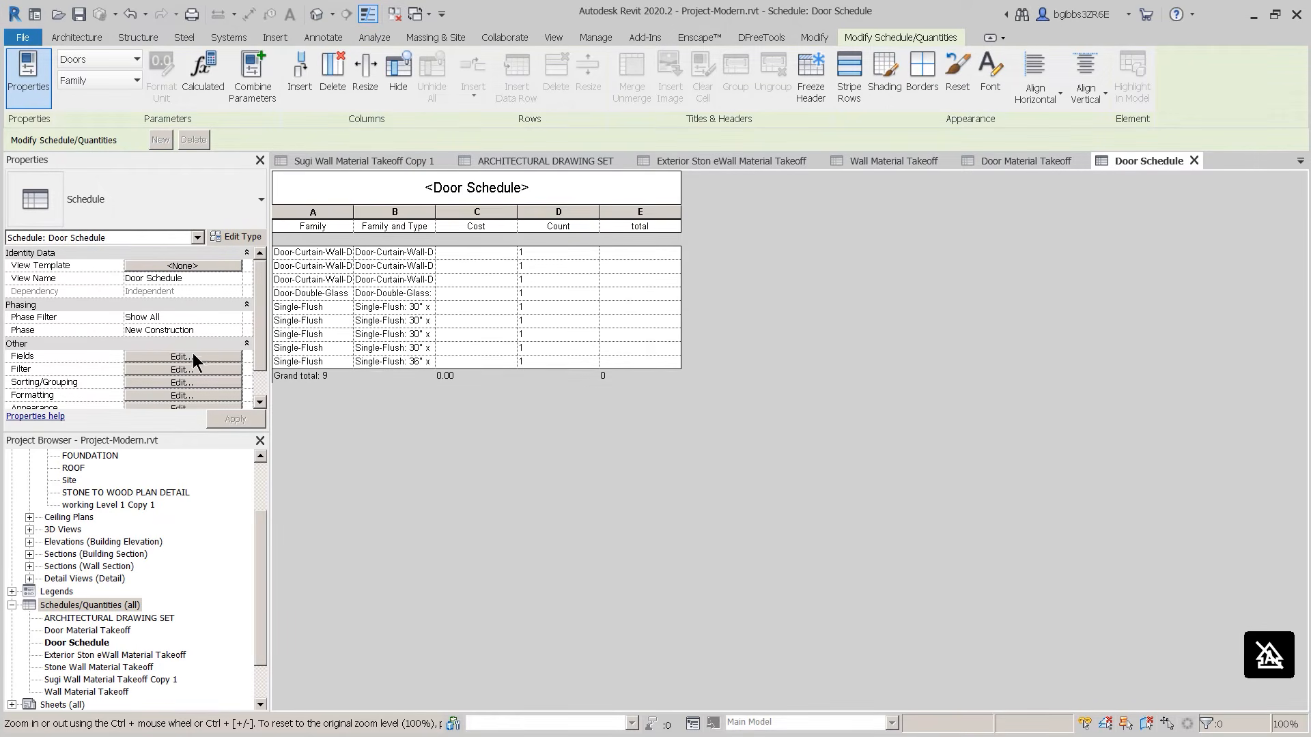
Step: Set the Count field to Calculate totals so the grand total reads 9
click(181, 395)
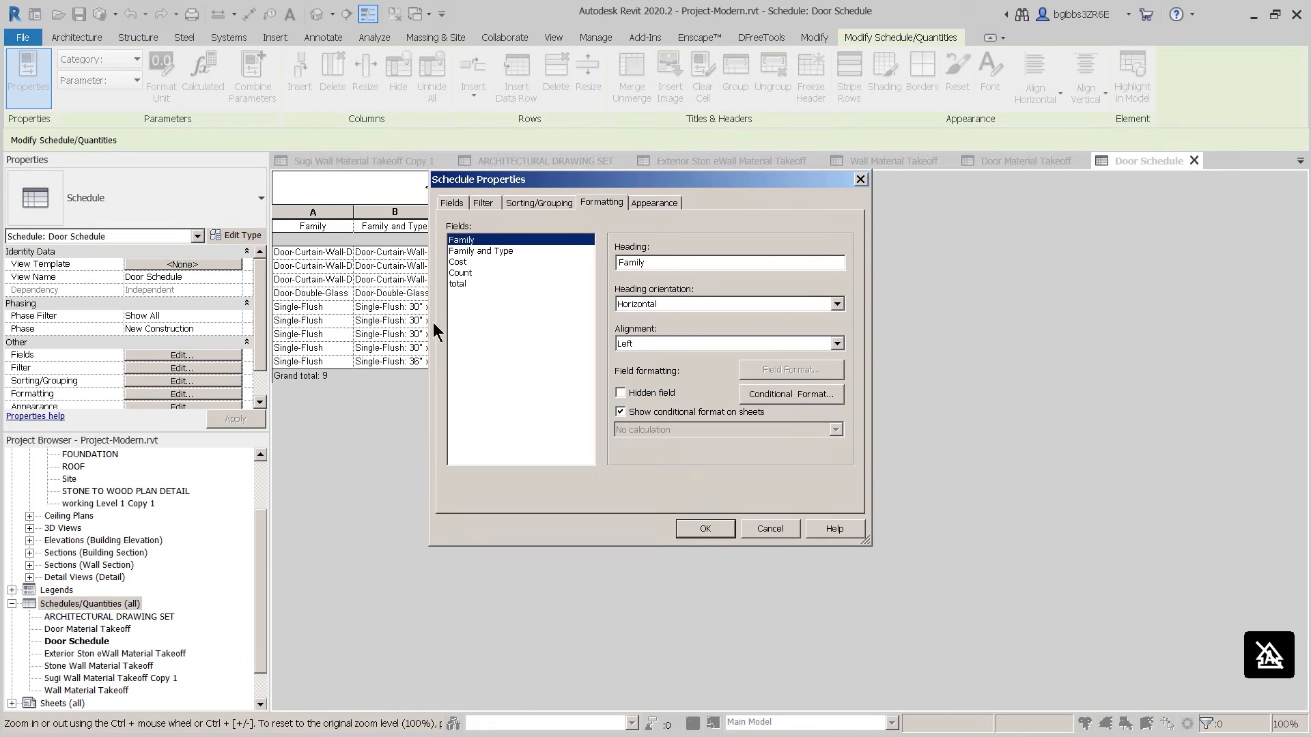
click(482, 272)
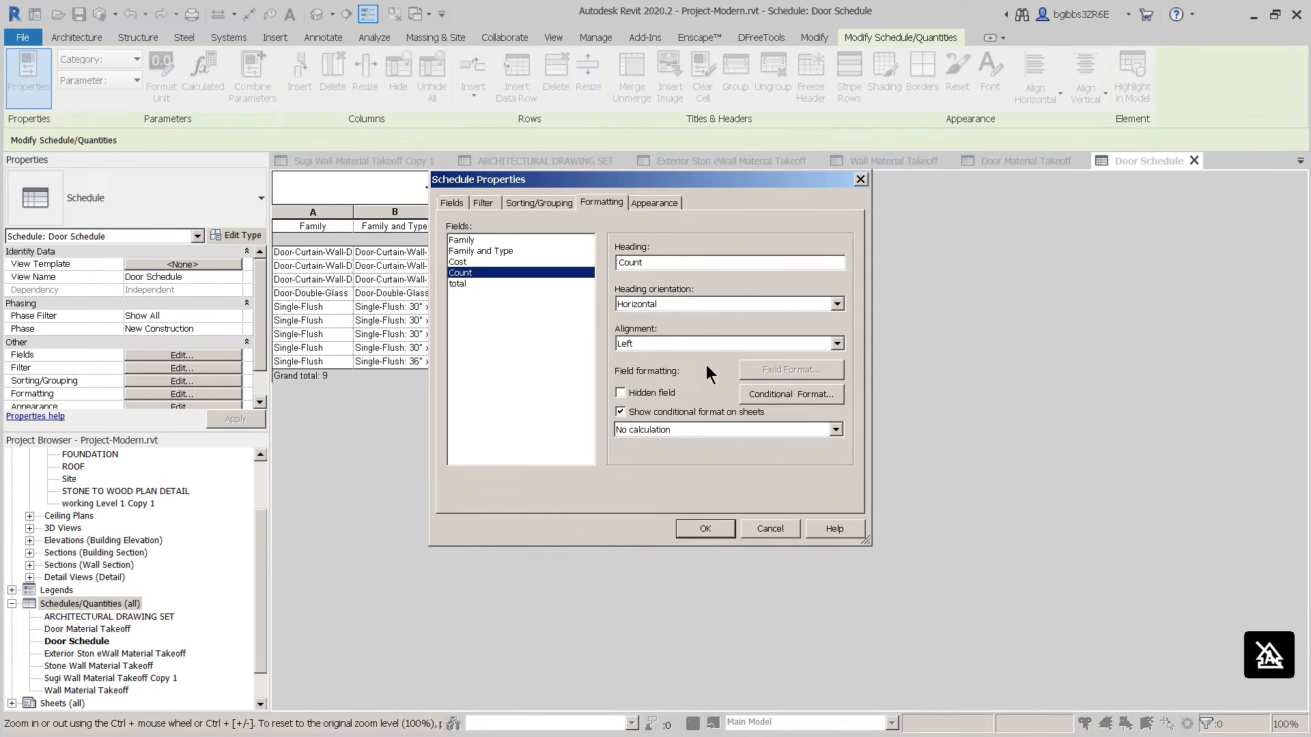
click(669, 430)
click(649, 454)
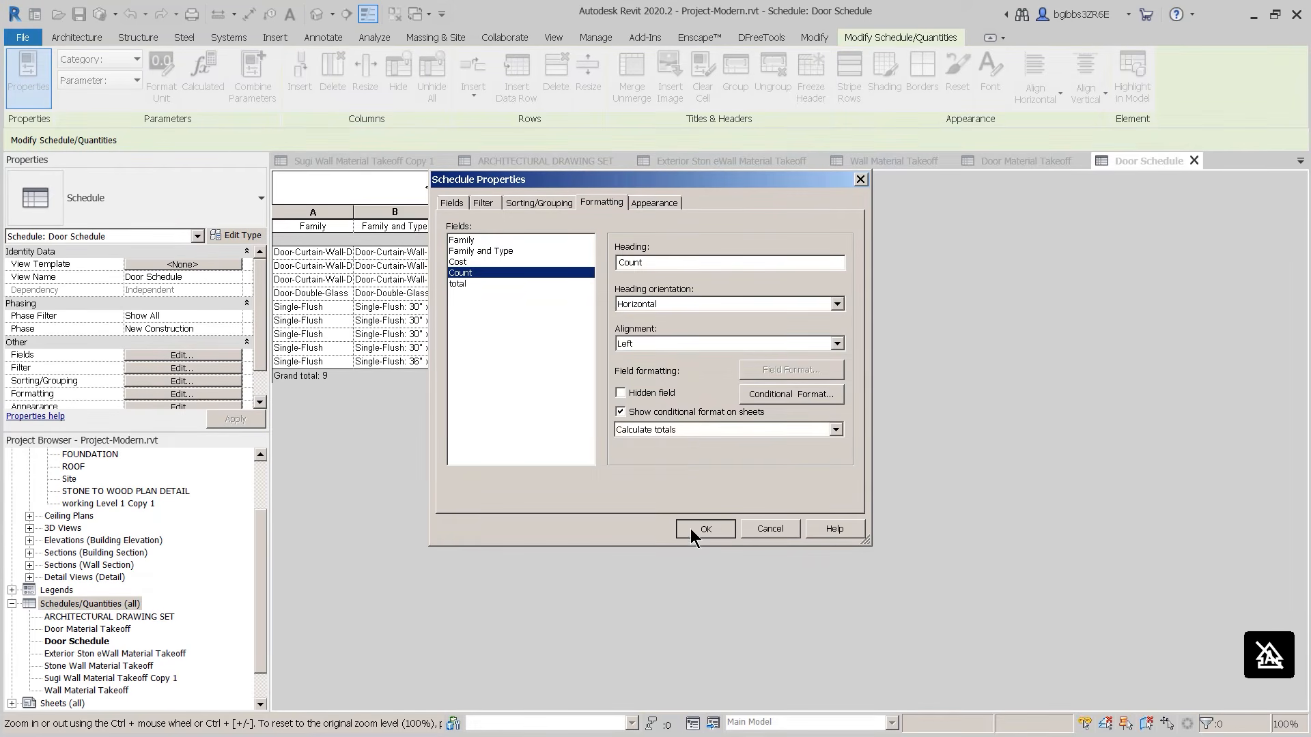
click(694, 529)
click(447, 252)
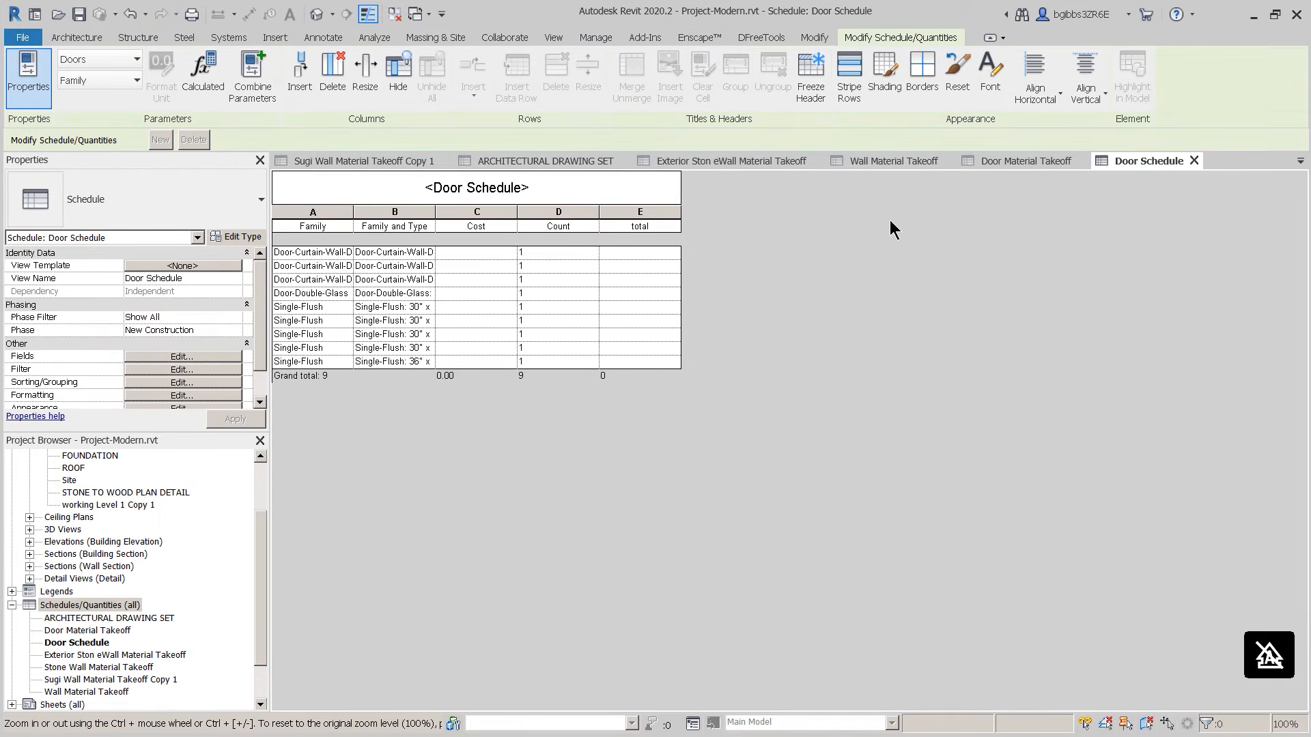
Step: Show the default 3D view and temporarily hide the lower and upper roofs
click(316, 14)
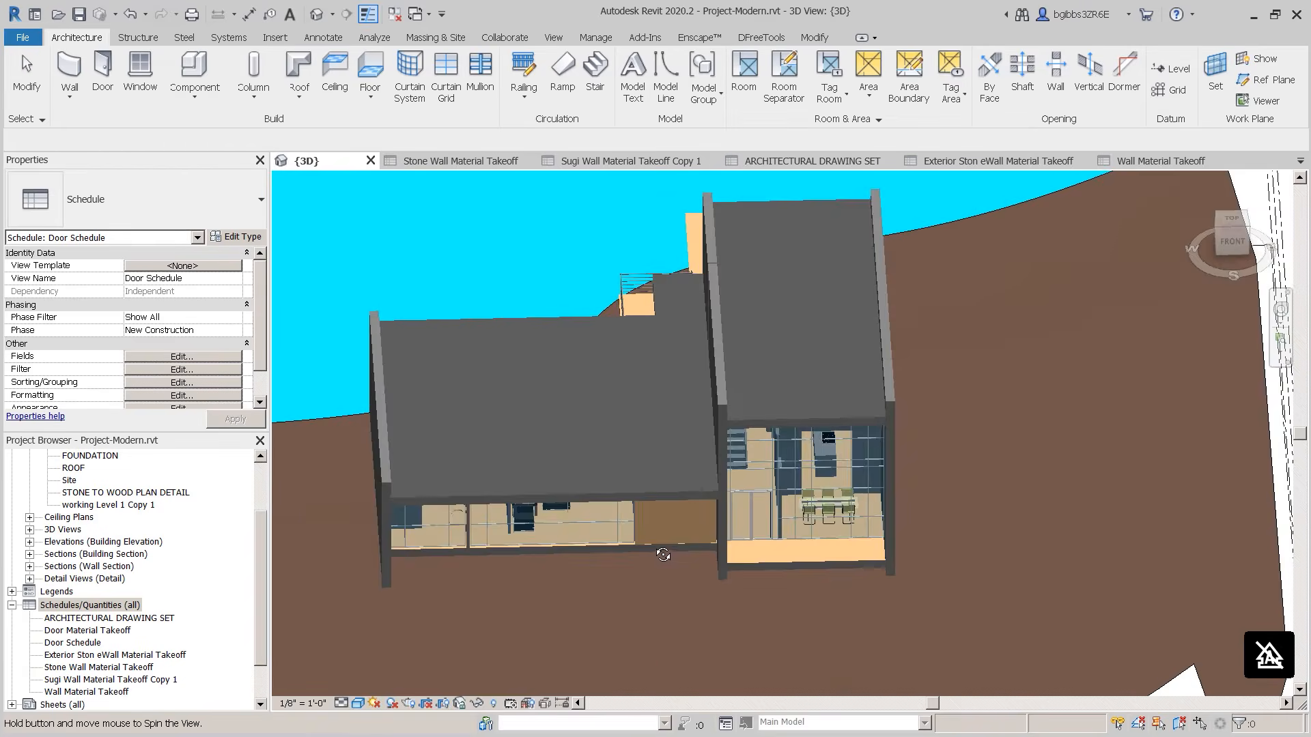
scroll(605, 580, up, 2)
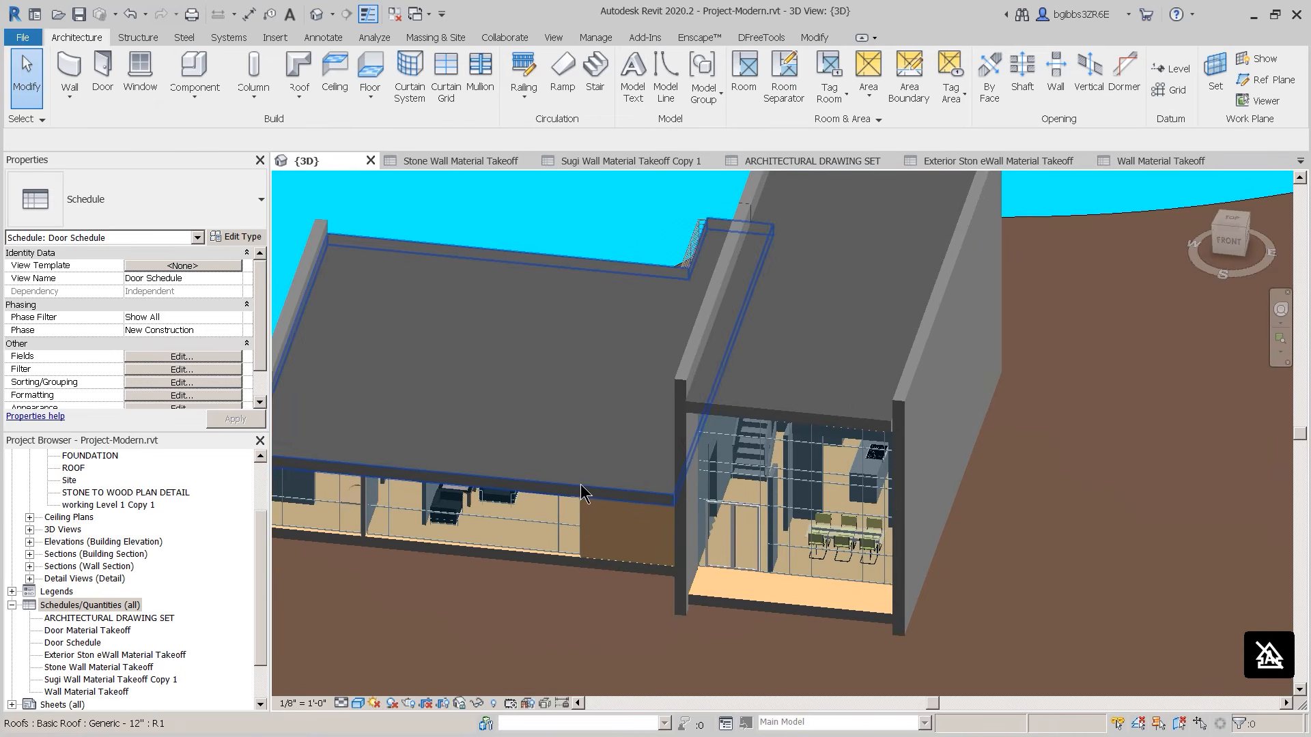
middle_drag(606, 492, 693, 493)
middle_drag(837, 551, 829, 502)
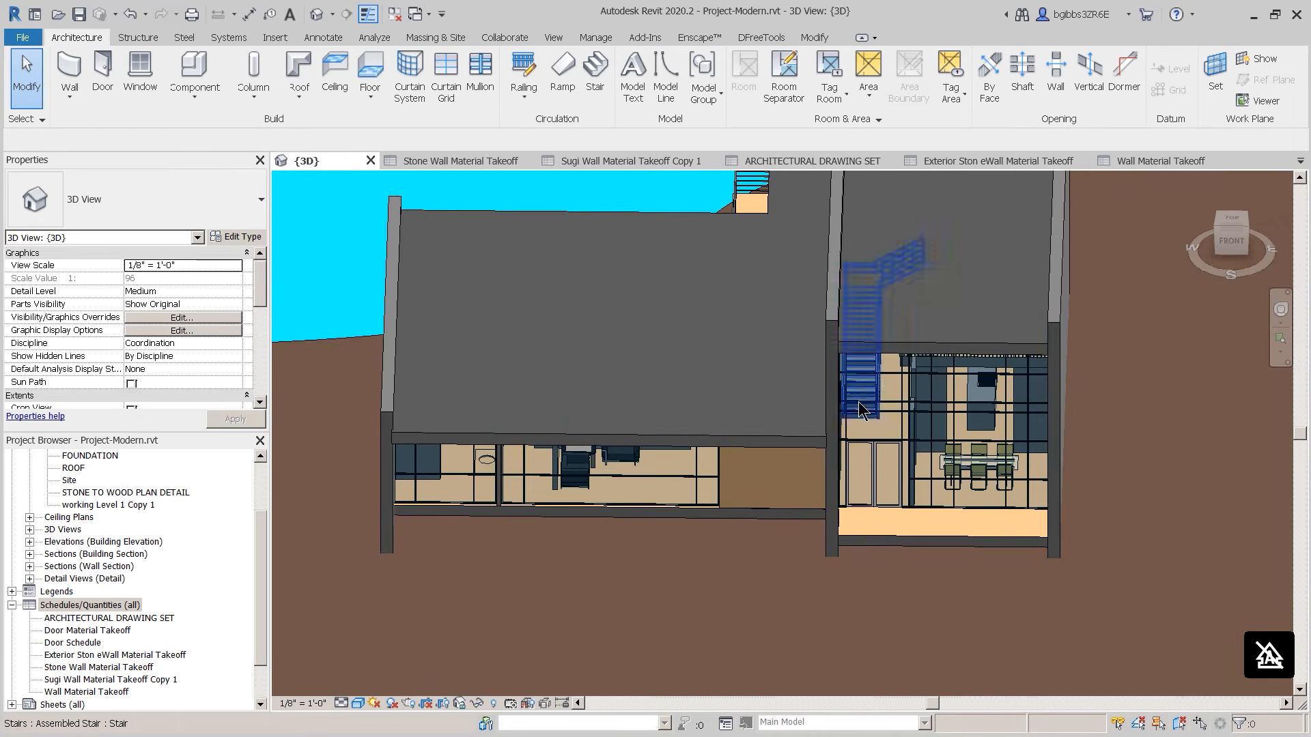
click(739, 436)
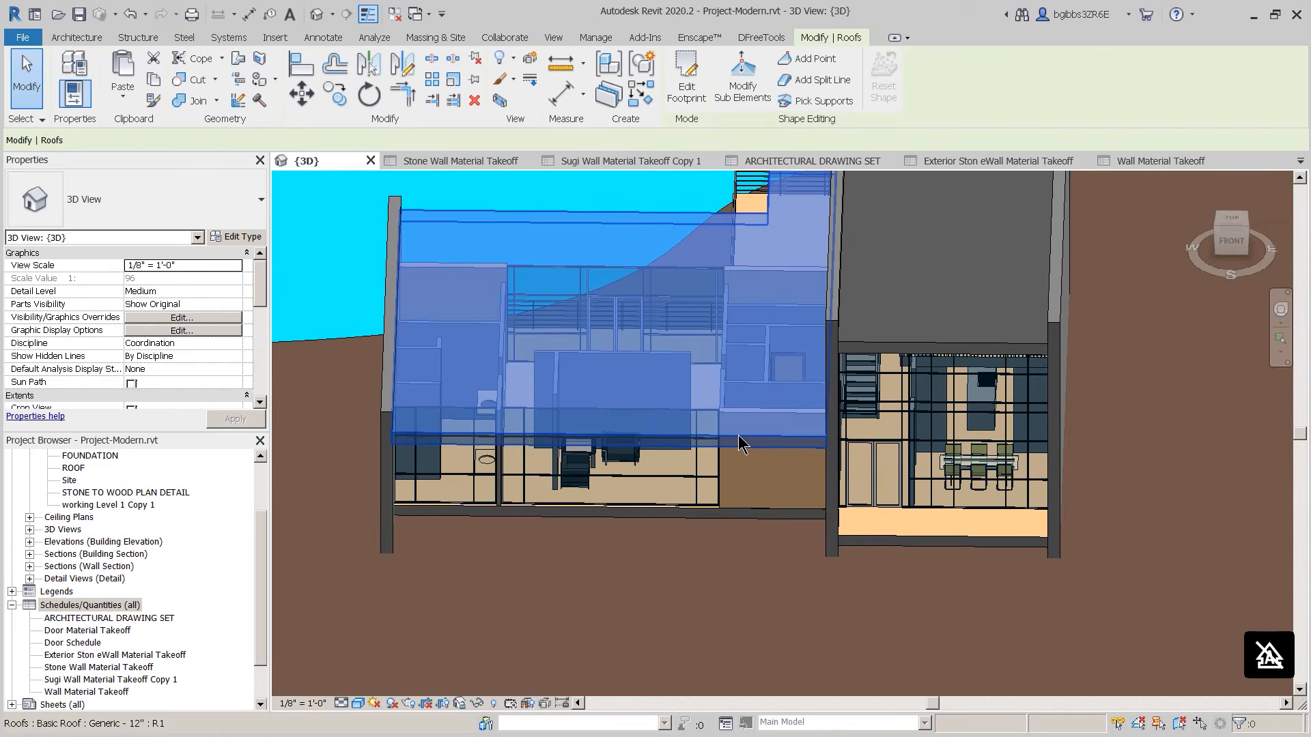
key(h)
key(h)
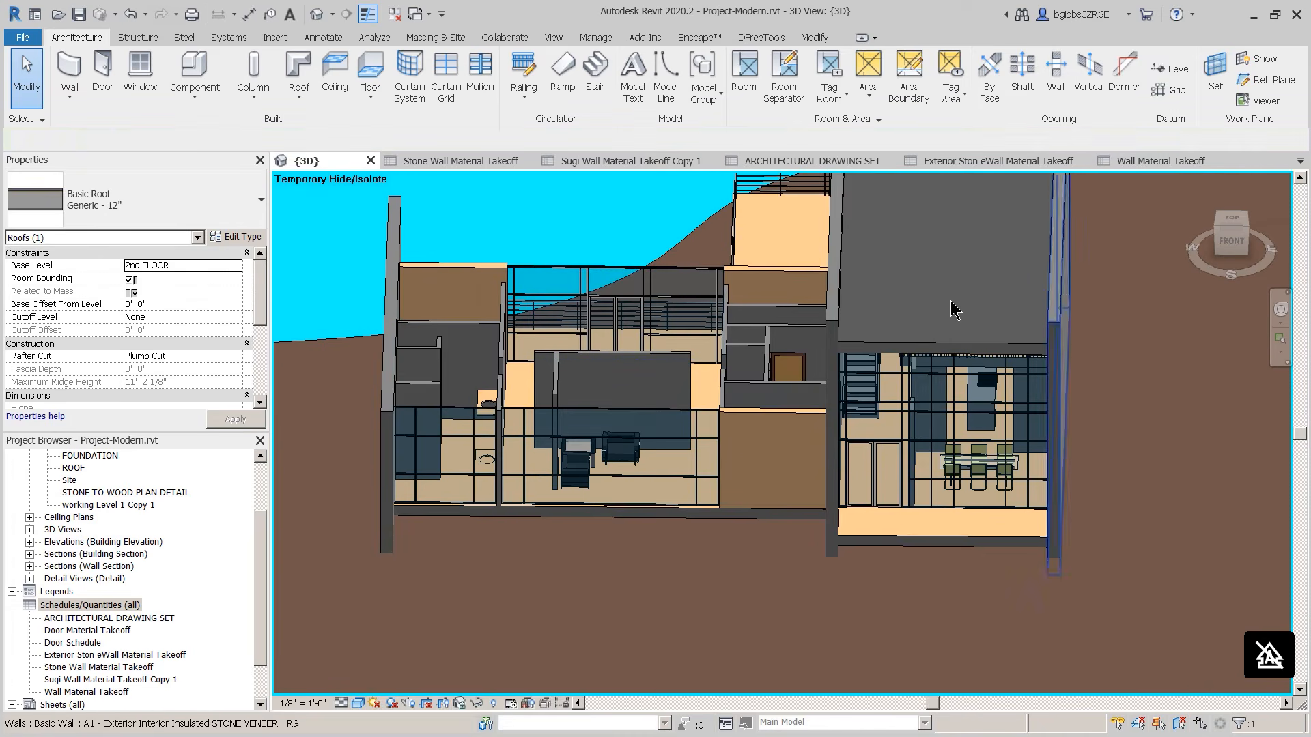
click(936, 353)
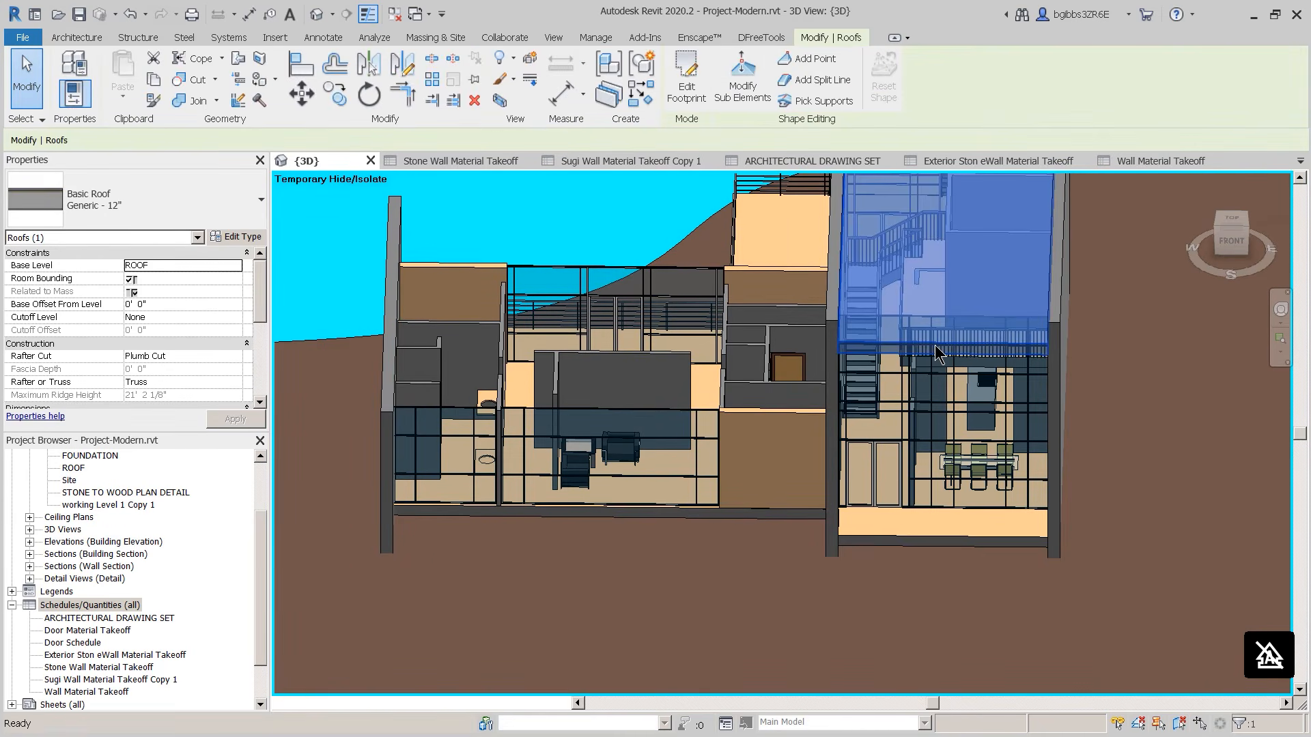
key(h)
key(h)
Step: Orbit into the rooms and select a single-flush door to inspect it
shift+middle_drag(872, 387, 749, 362)
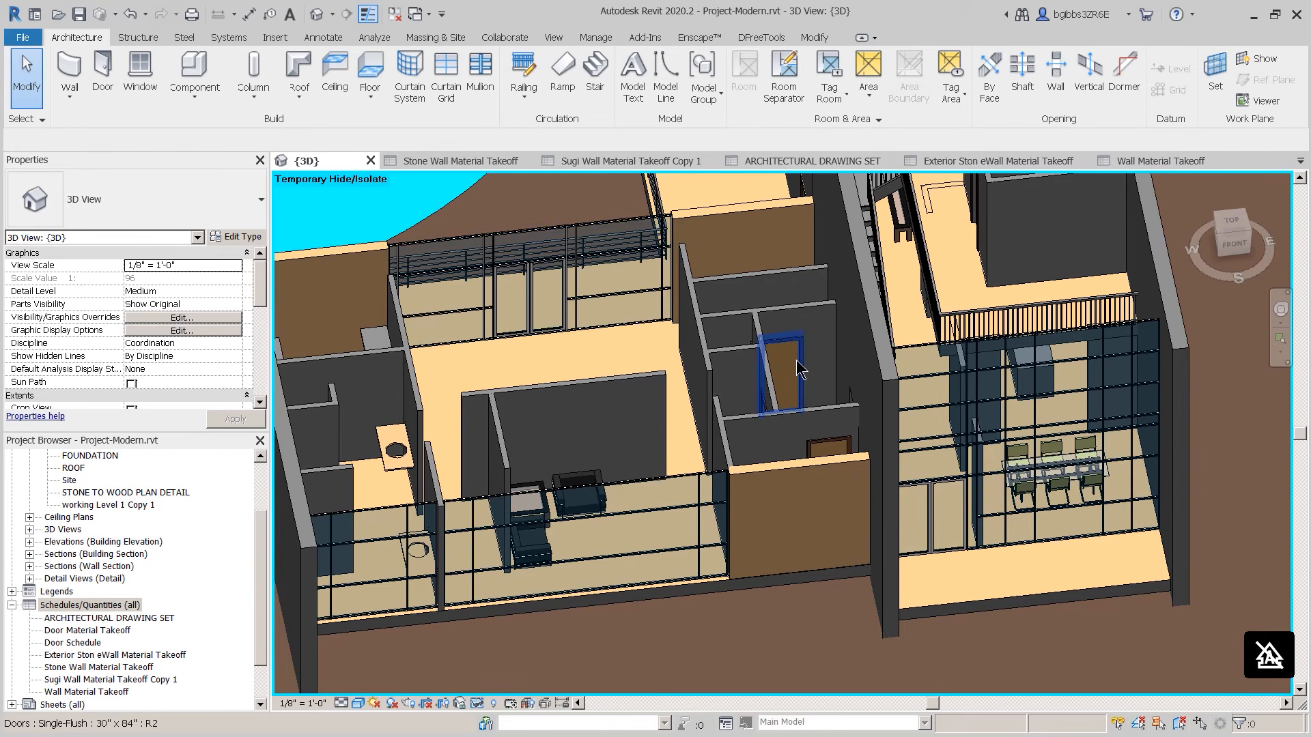
middle_drag(823, 403, 855, 417)
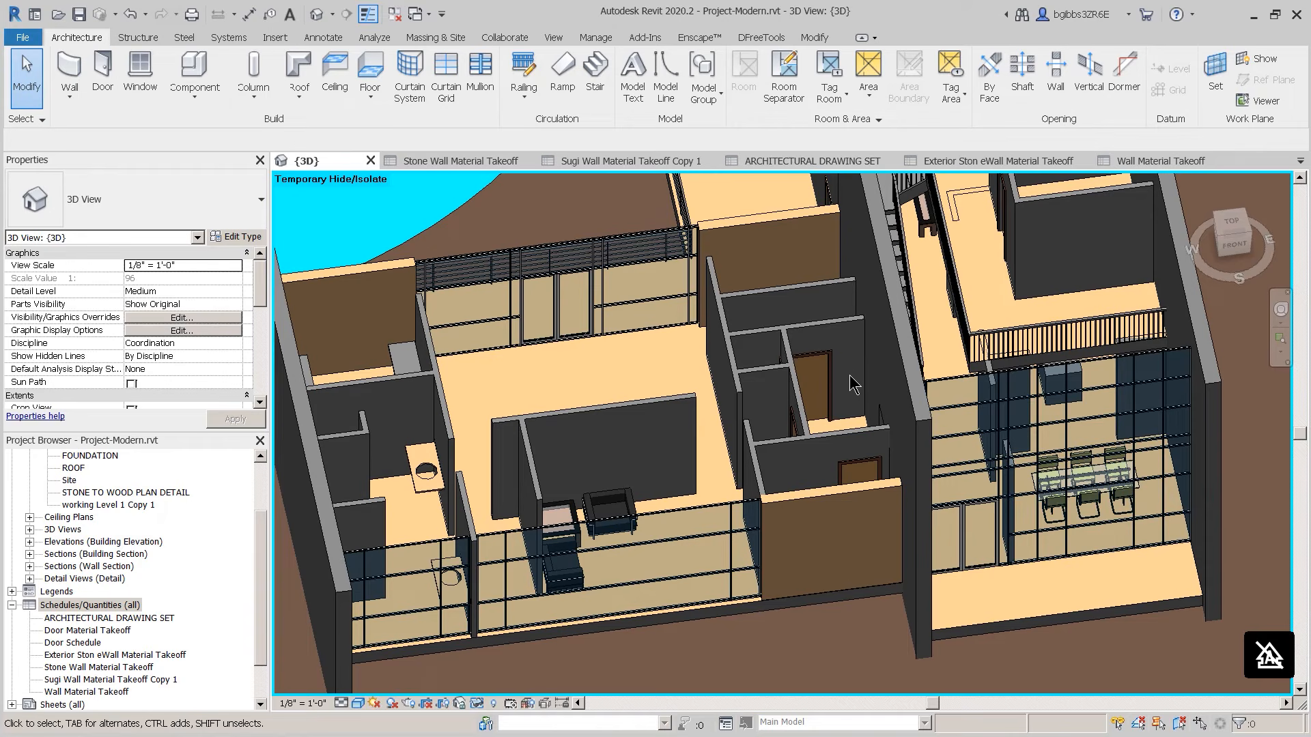
click(819, 386)
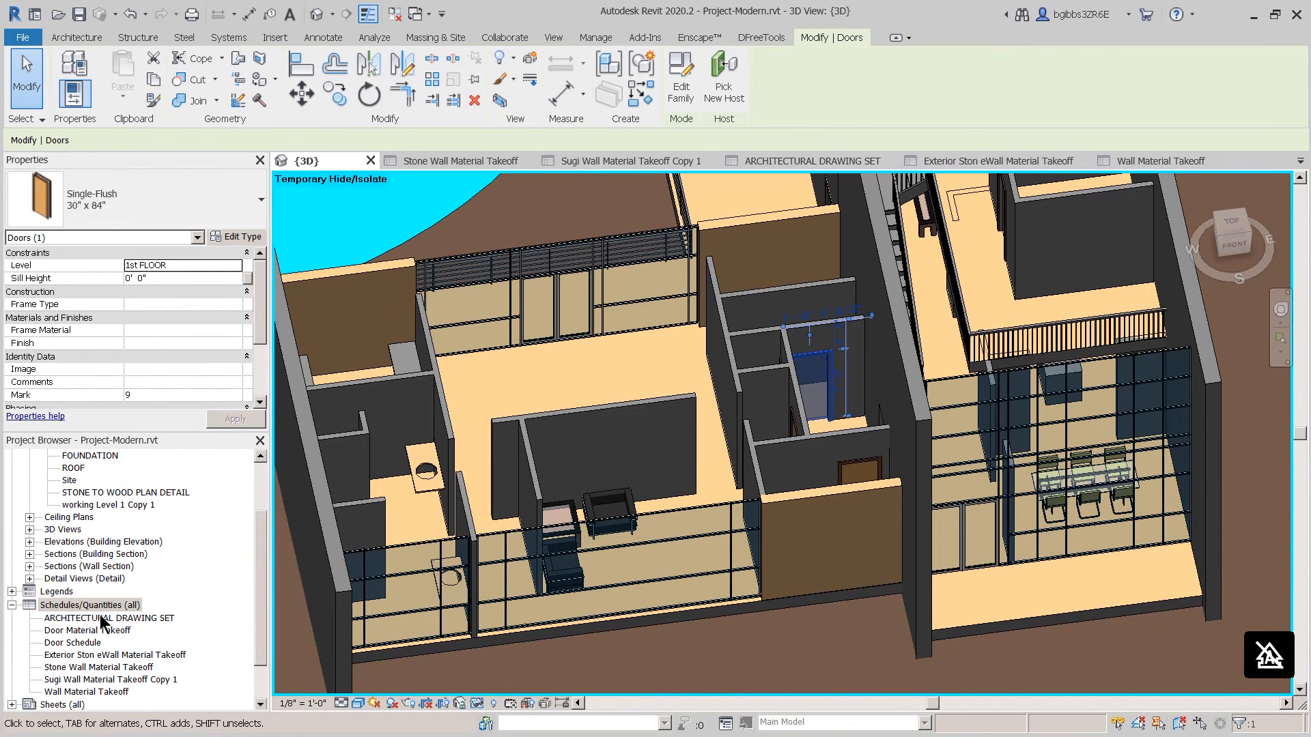
click(87, 642)
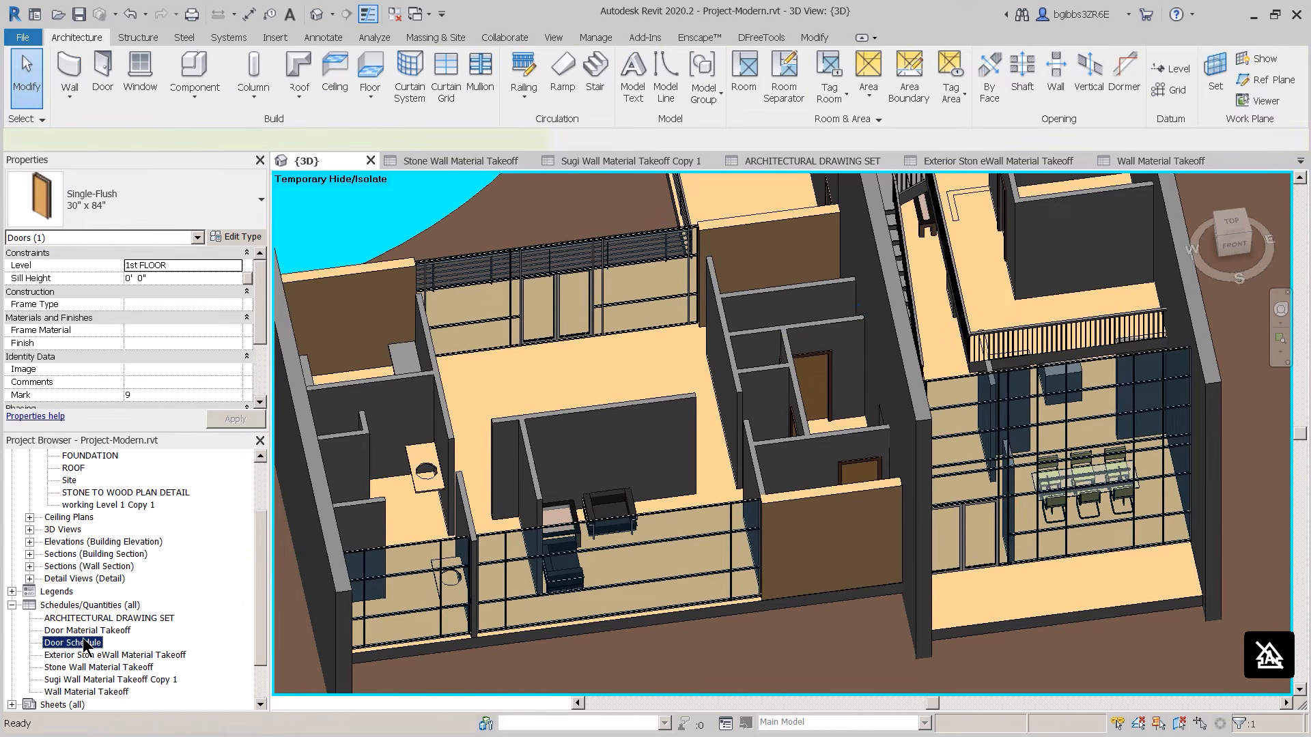
Step: Open the Door Schedule and select the curtain wall door's Cost cell, then return to Chrome
double_click(86, 642)
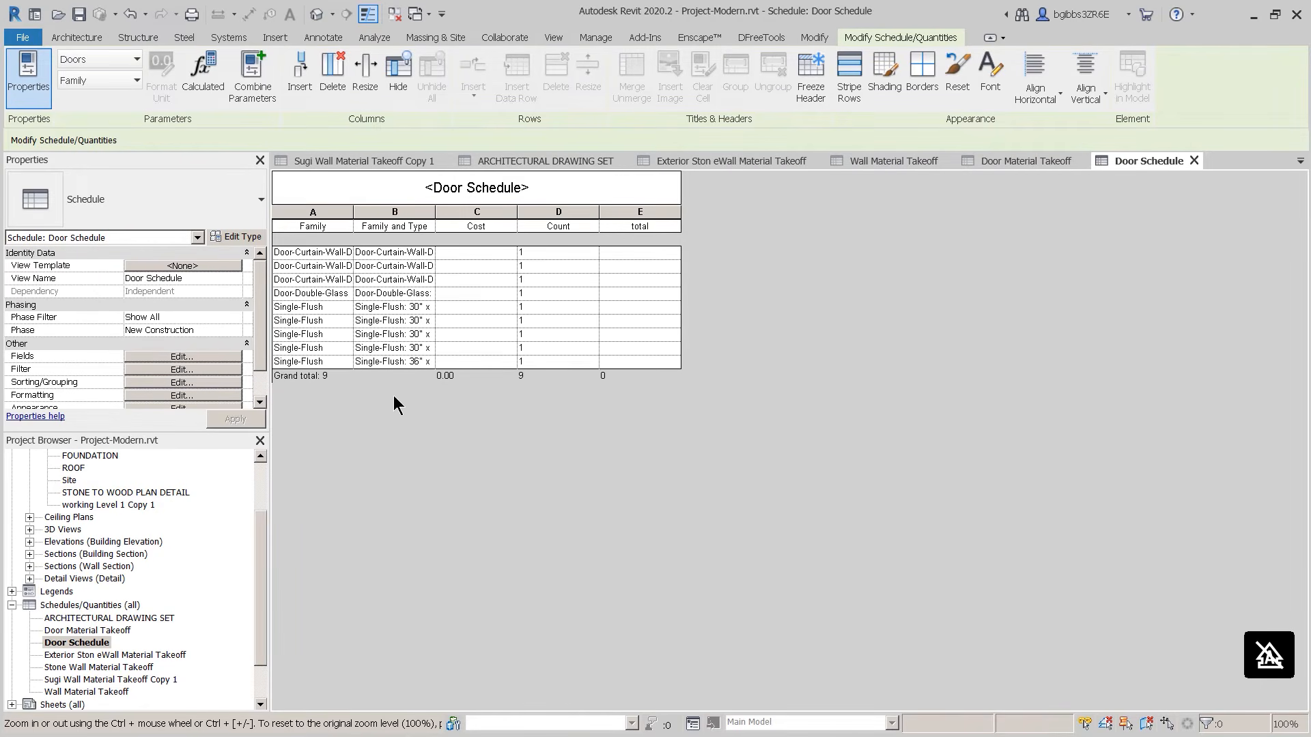
click(77, 634)
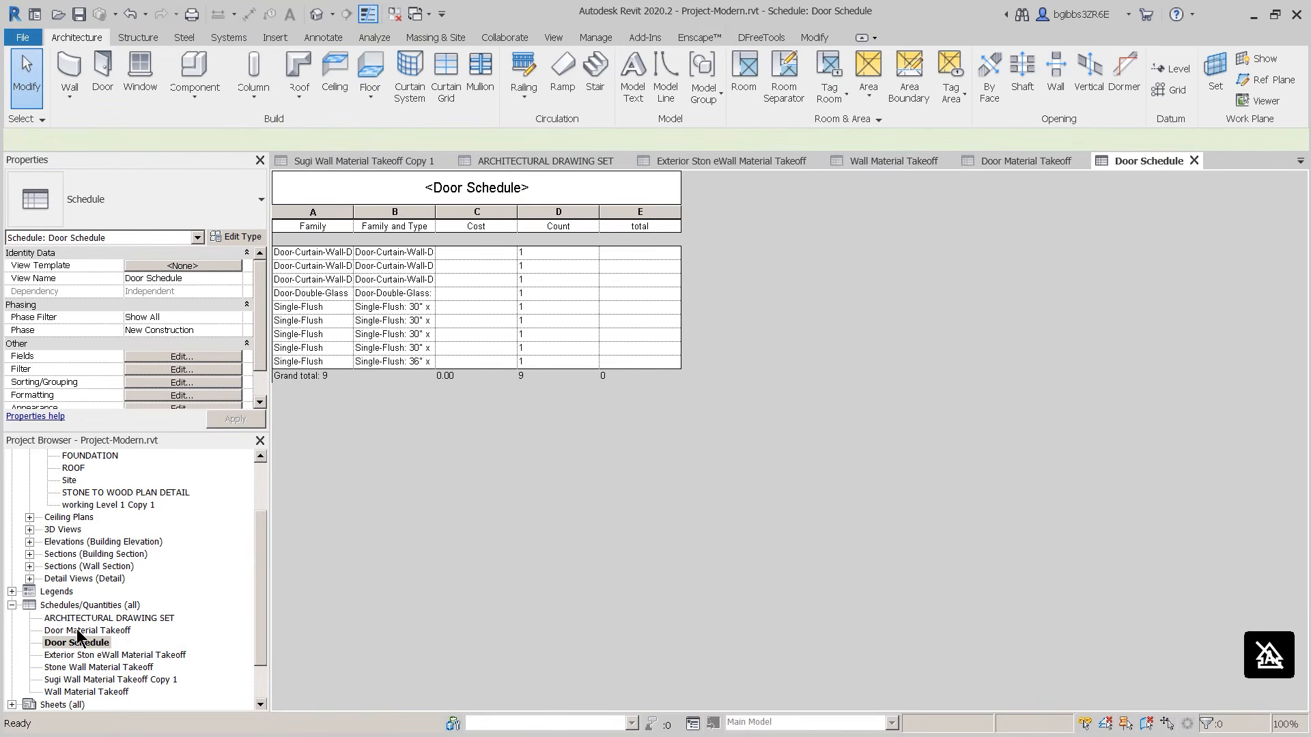
double_click(77, 632)
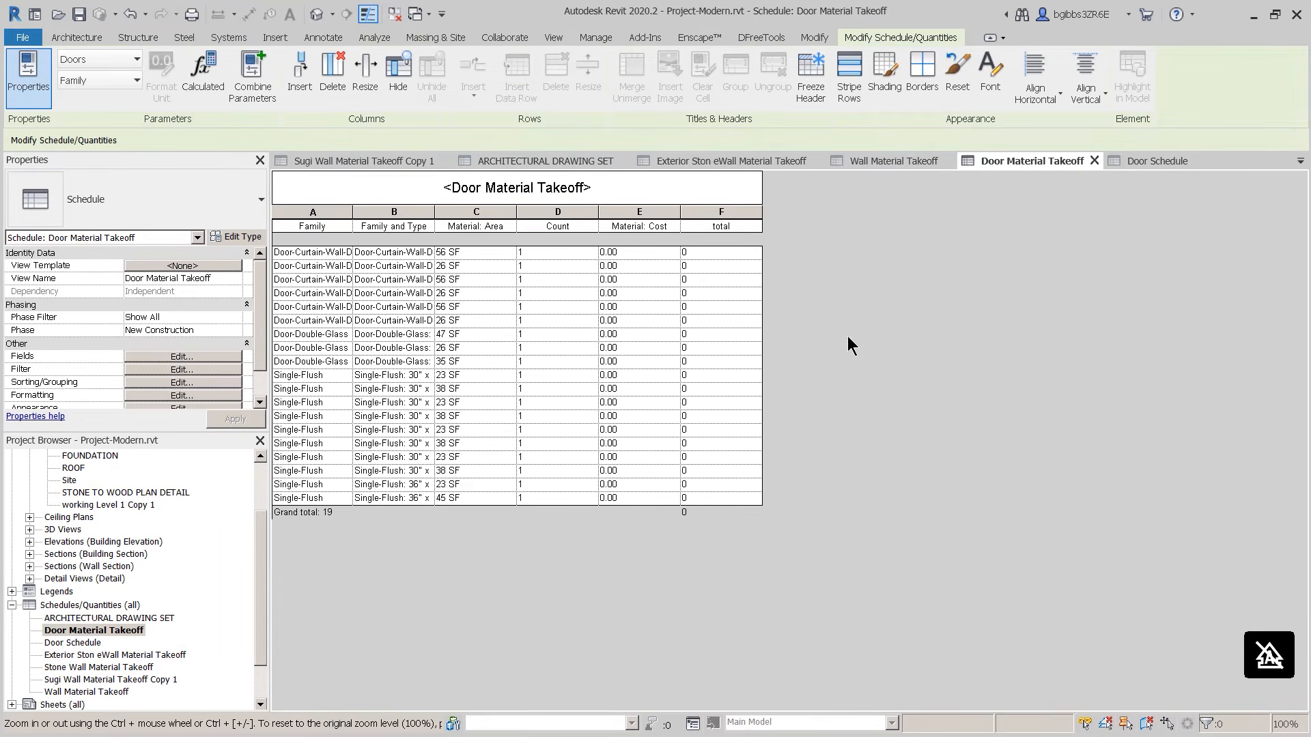
double_click(77, 642)
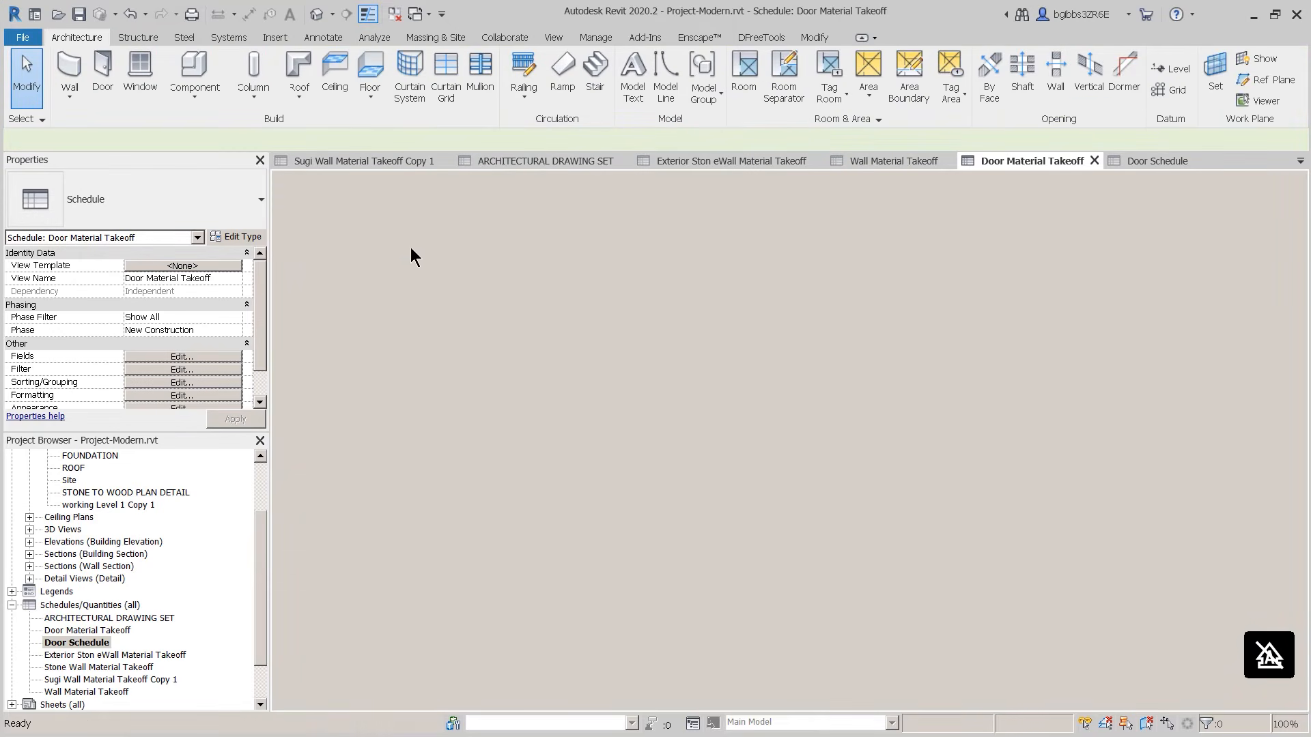
double_click(102, 643)
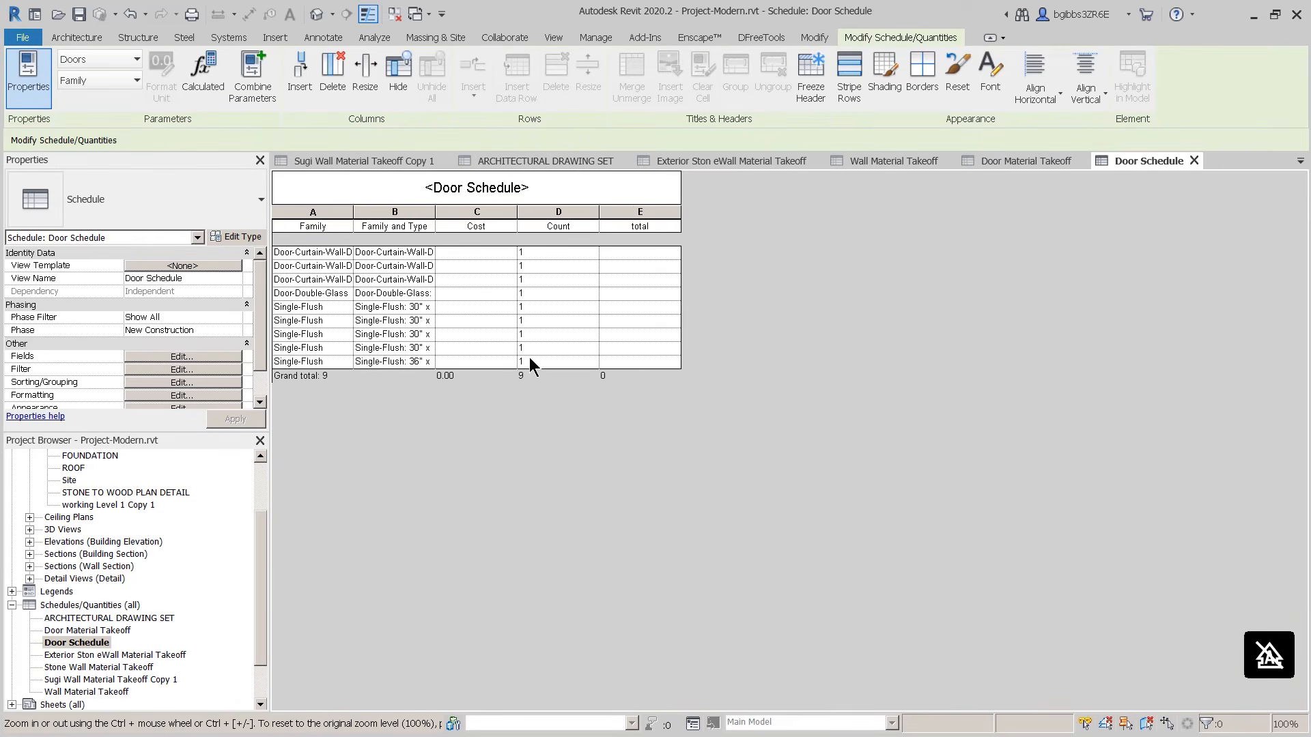
click(486, 257)
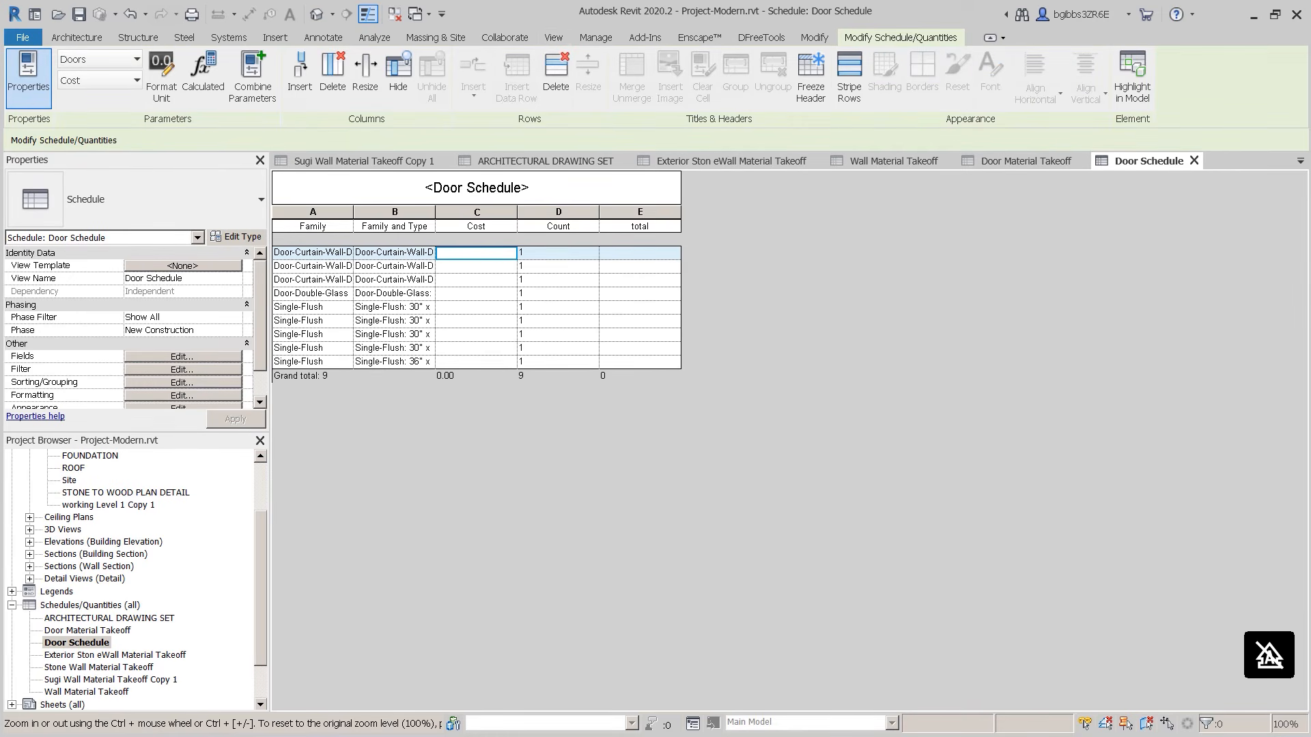
key(alt+Tab)
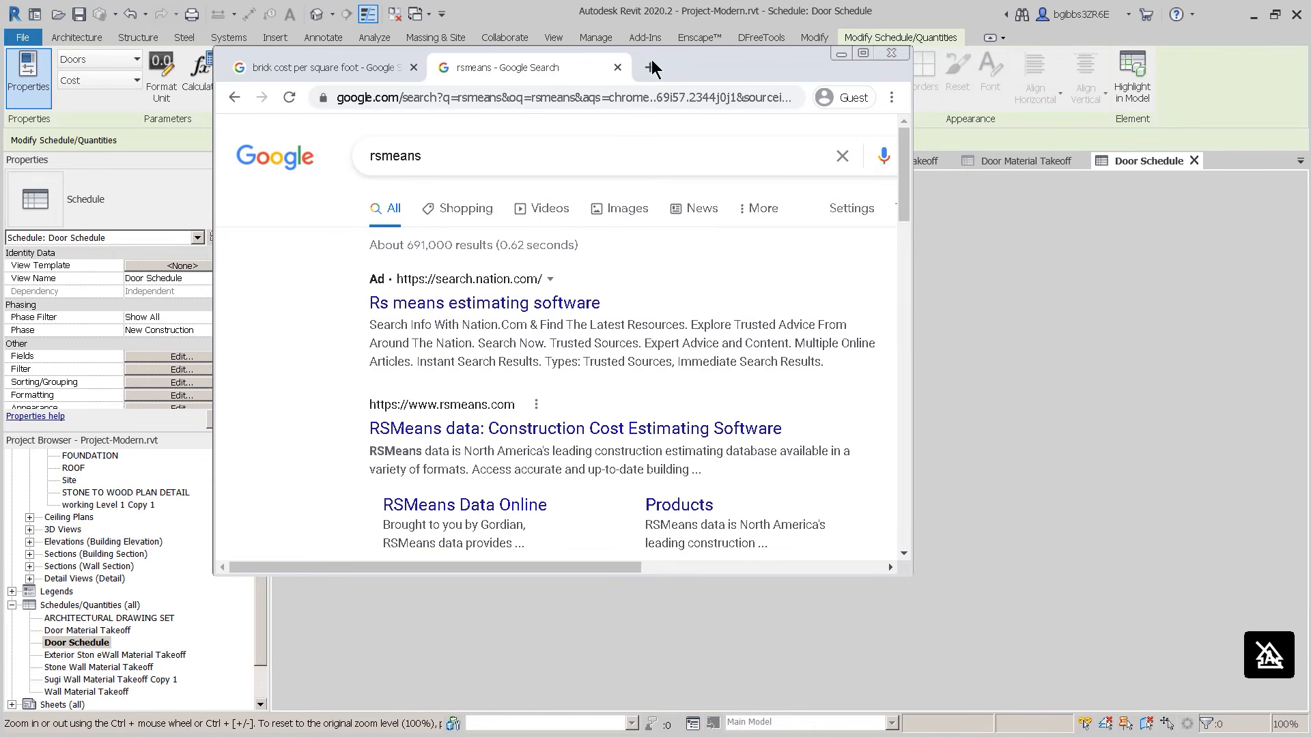
Step: Search Google for the cost of a curtain wall door
drag(652, 61, 870, 206)
double_click(719, 296)
text(cya)
key(BackSpace)
key(BackSpace)
text(urta)
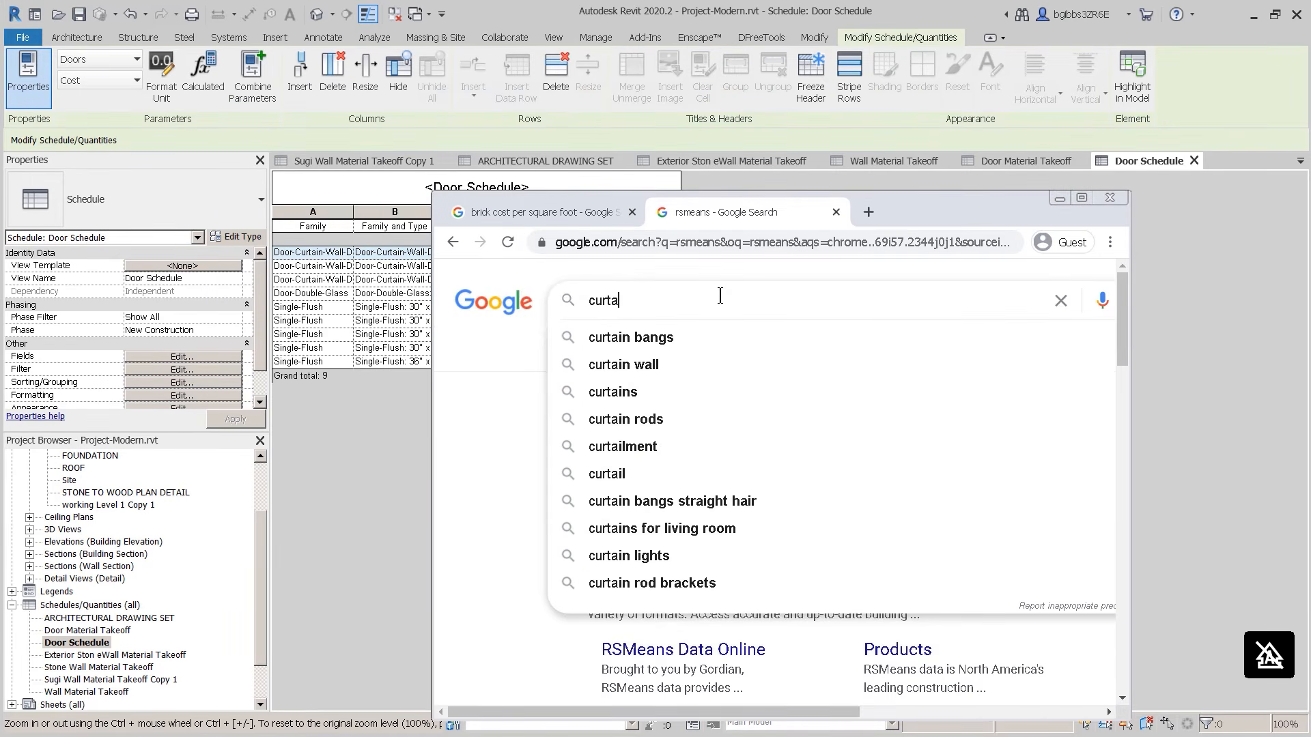
key(BackSpace)
text(wall doo cost)
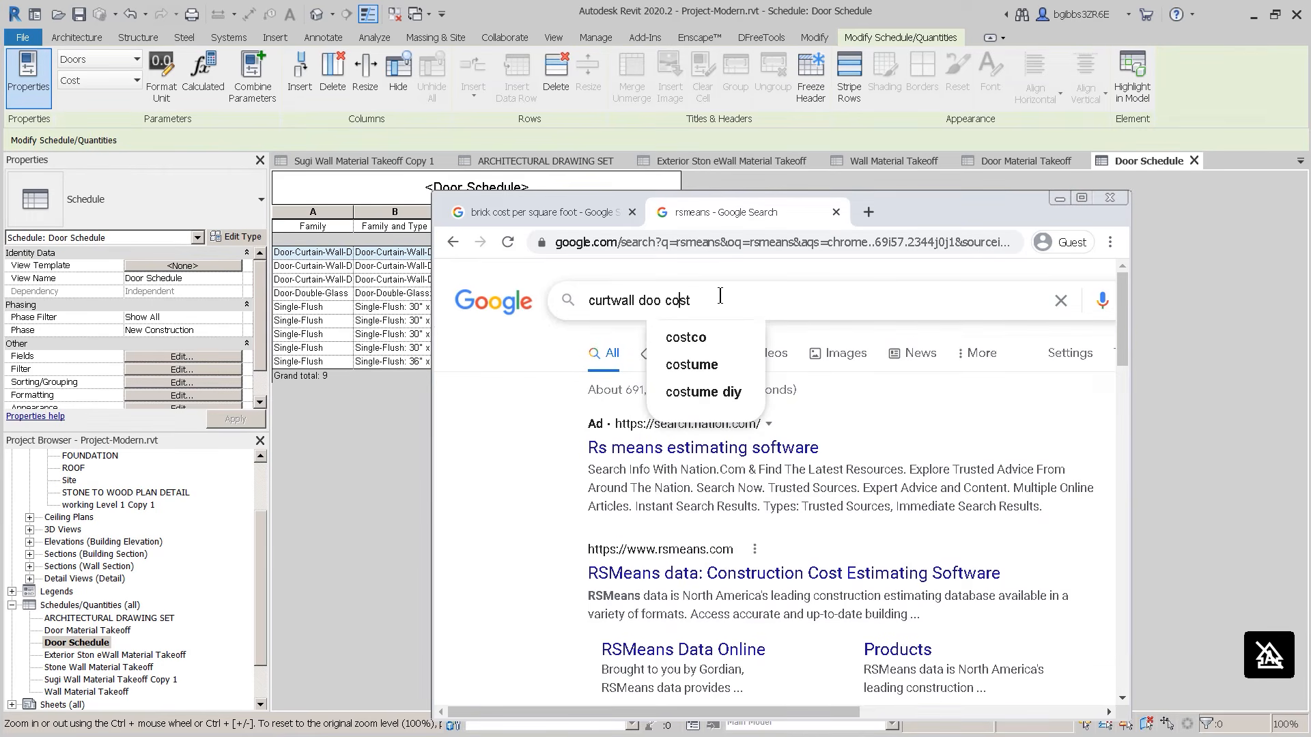
text(r)
key(Return)
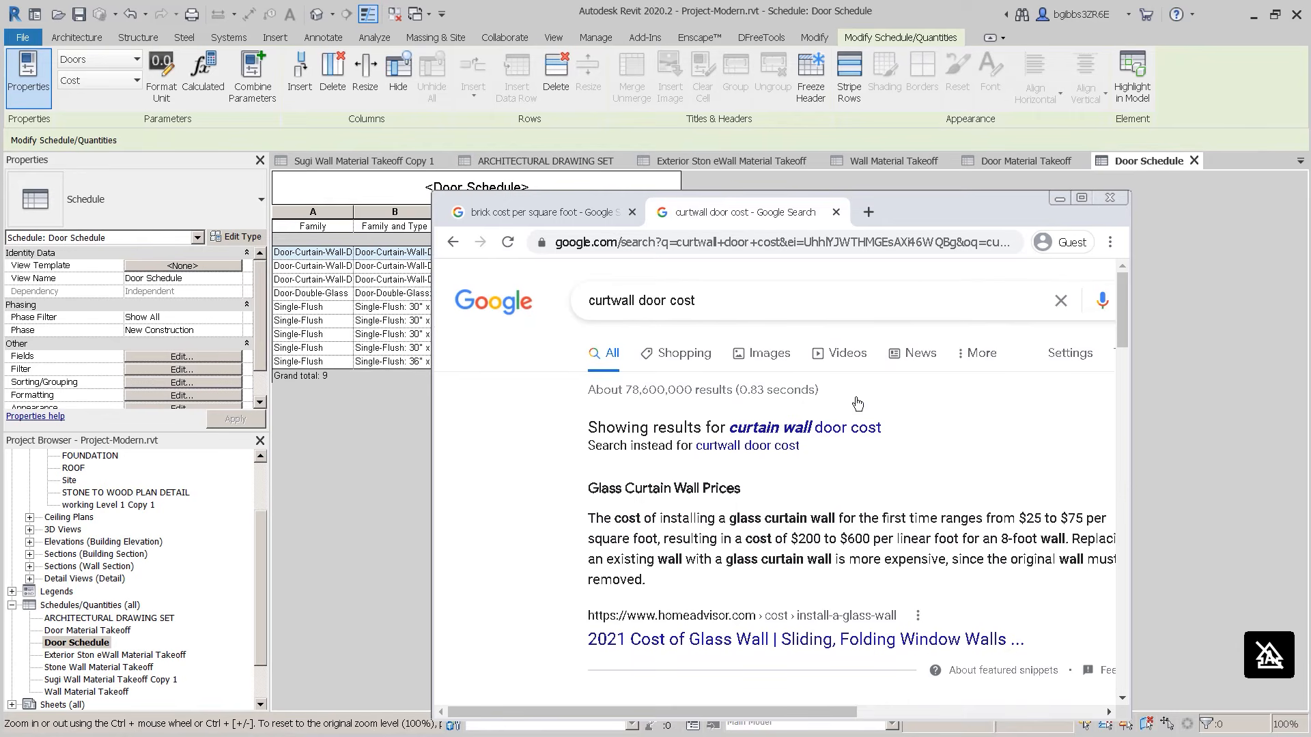
Step: Refine the search to 'curtwall door cost unit' and minimize Chrome
click(735, 301)
text(unit)
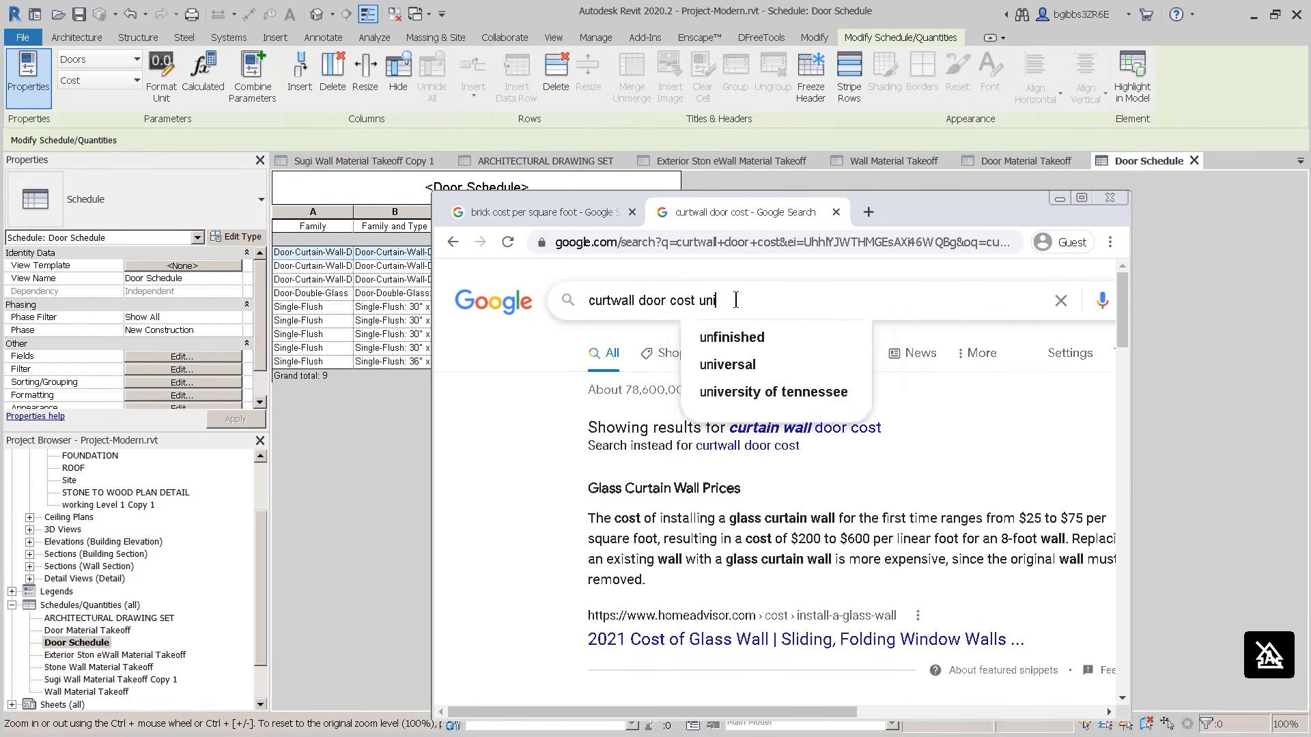
key(Return)
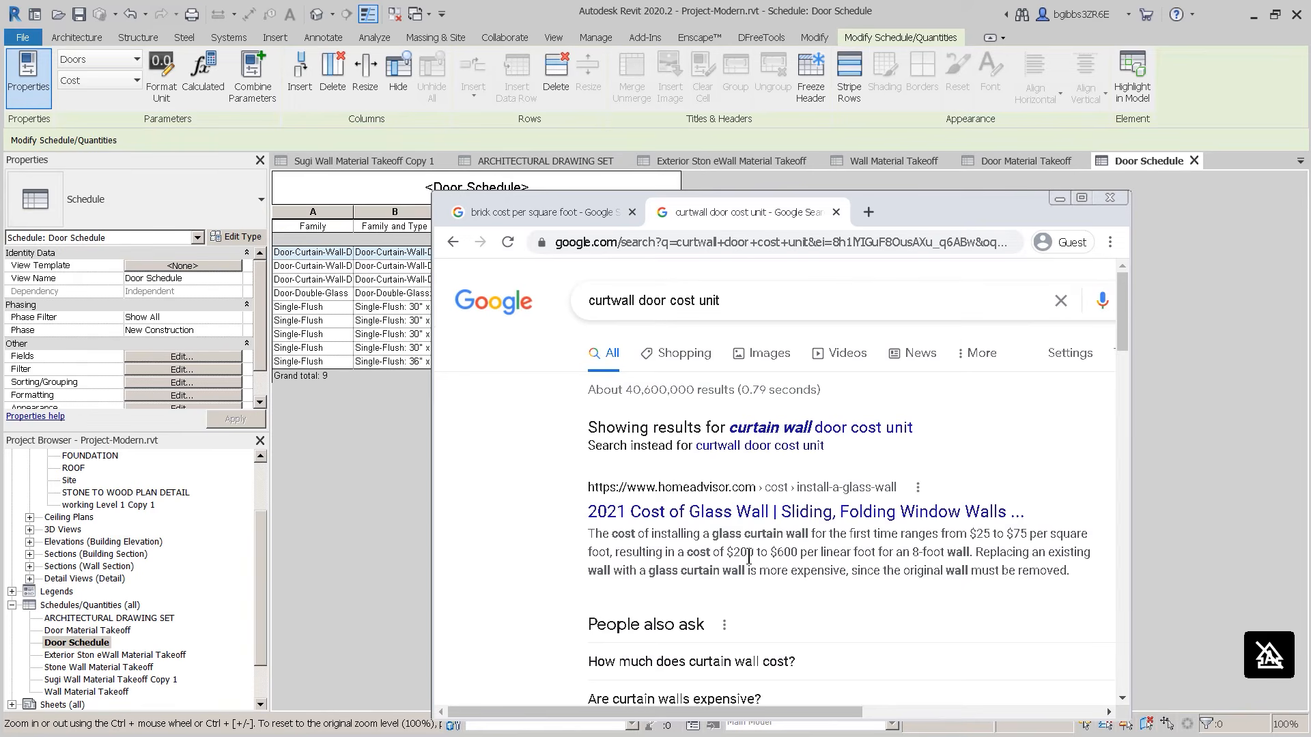
click(369, 434)
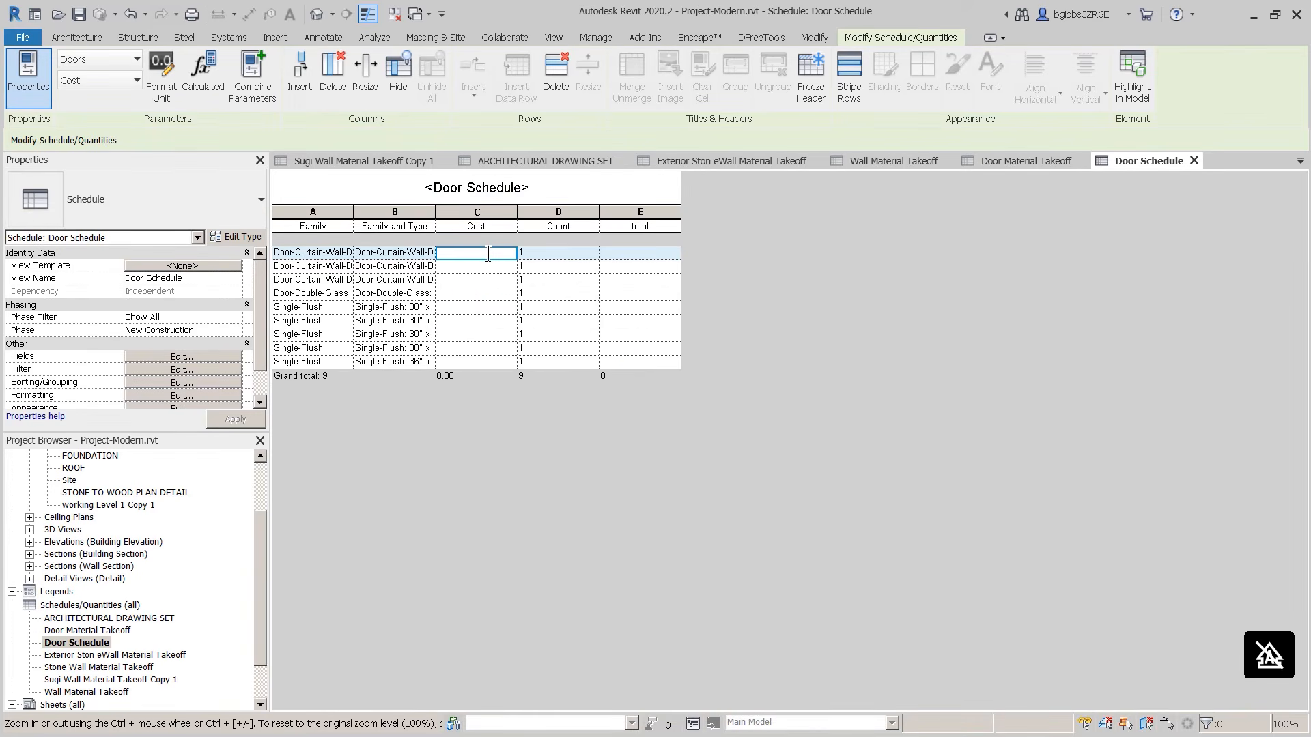
Step: Price curtain wall doors at 600 and Door-Double-Glass at 1200 for all doors of each type
click(557, 268)
click(717, 394)
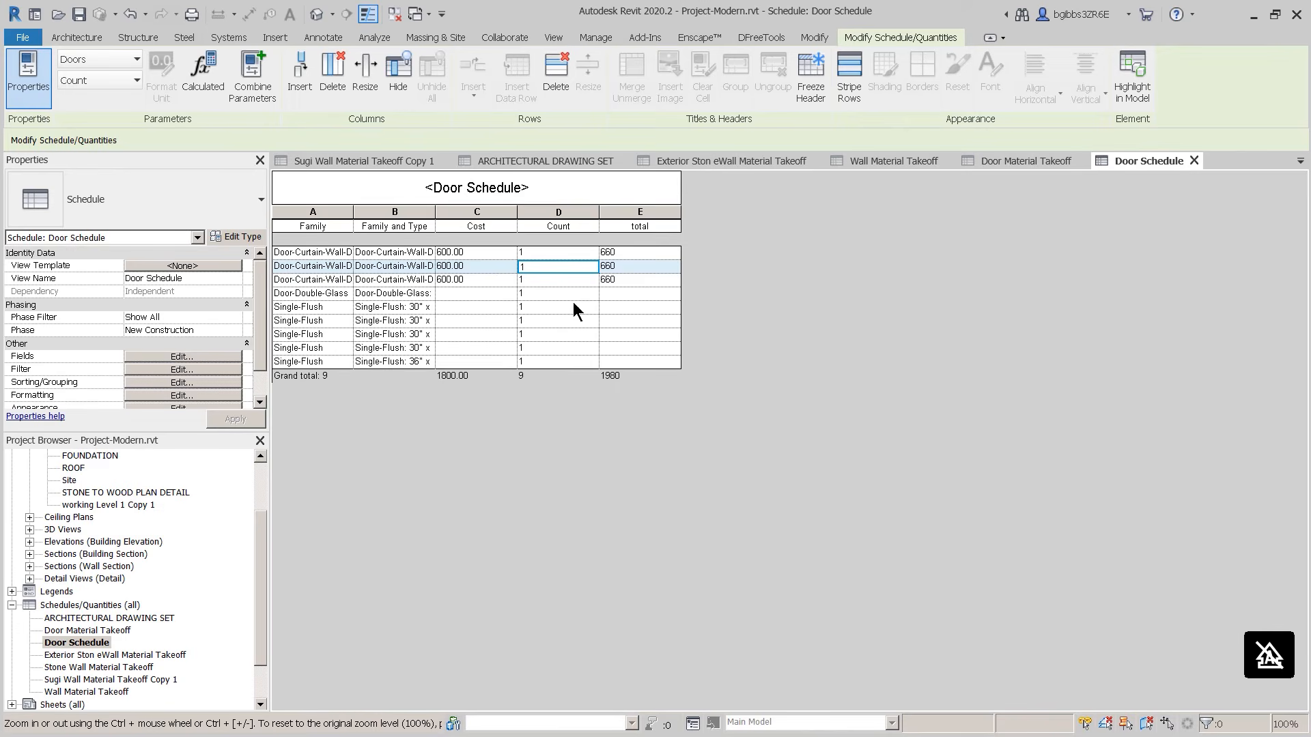
click(465, 293)
text(1200)
key(Return)
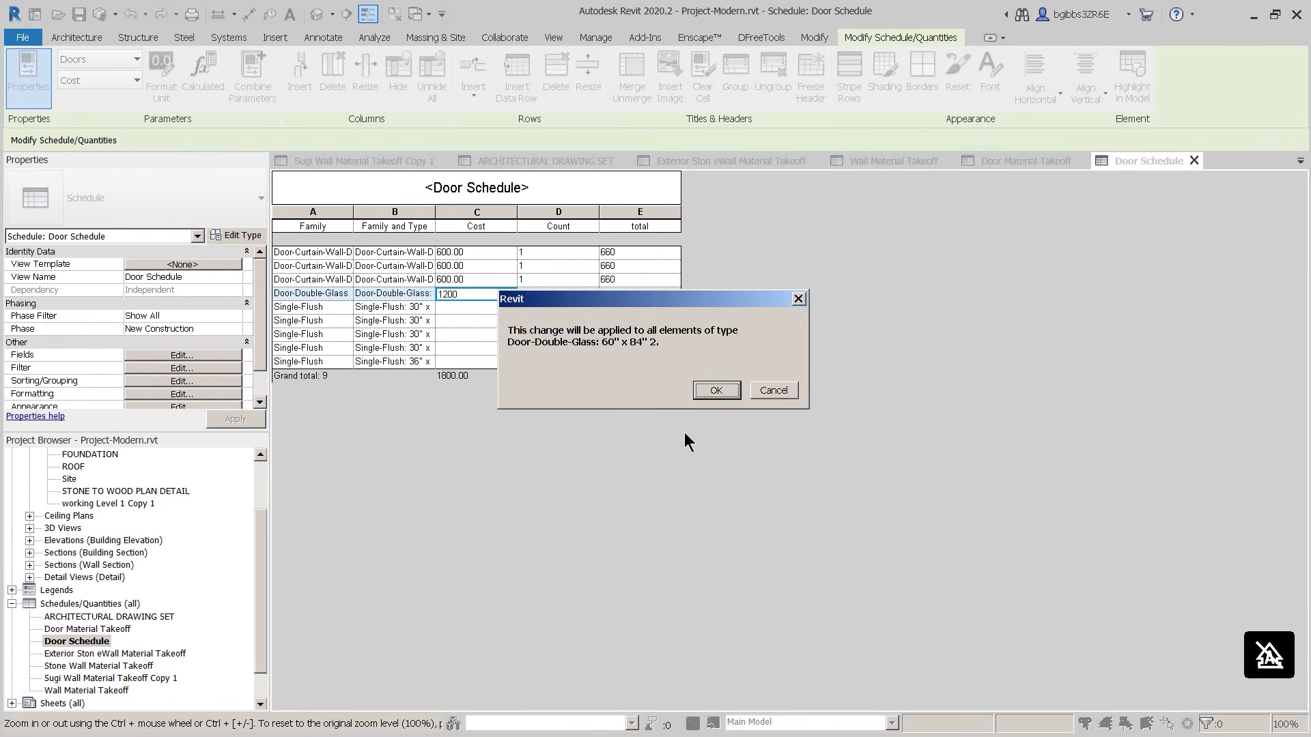
click(717, 390)
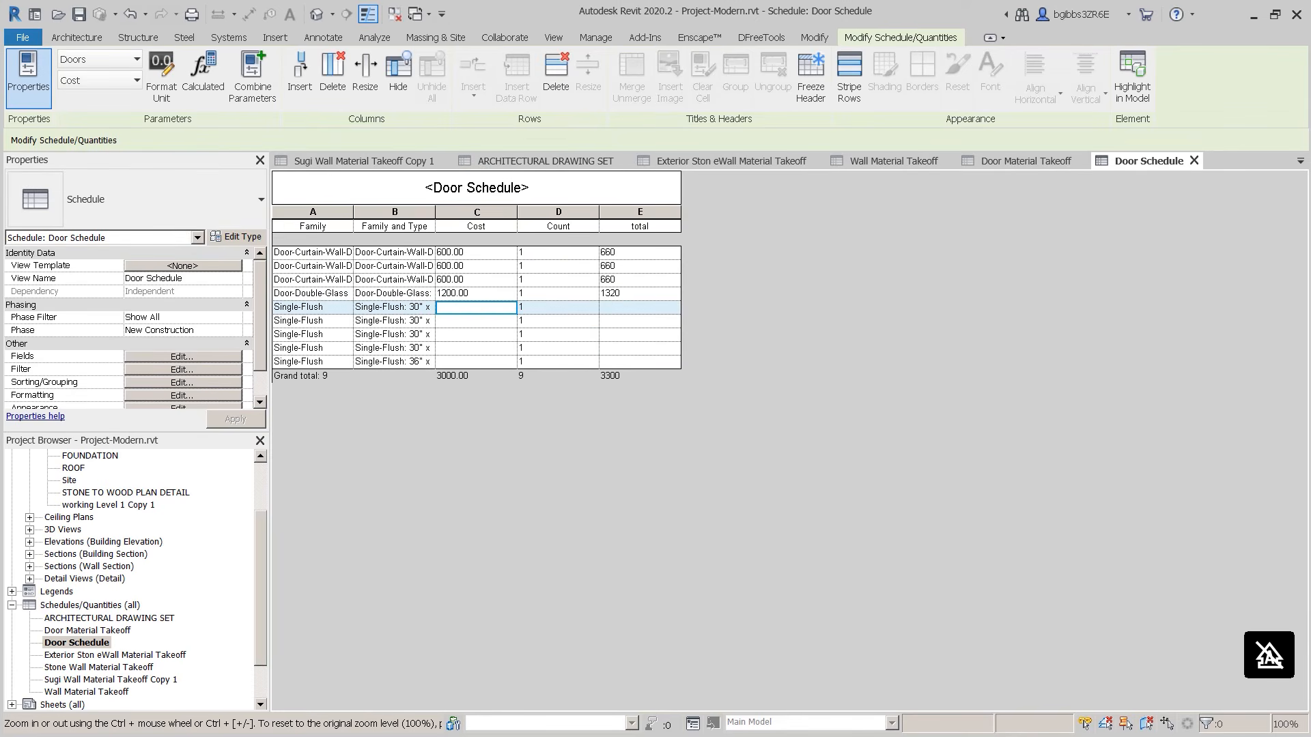
key(alt+Tab)
Step: Search Google for 'wood 3' door cost unit' and read the roughly $400 answer
double_click(605, 302)
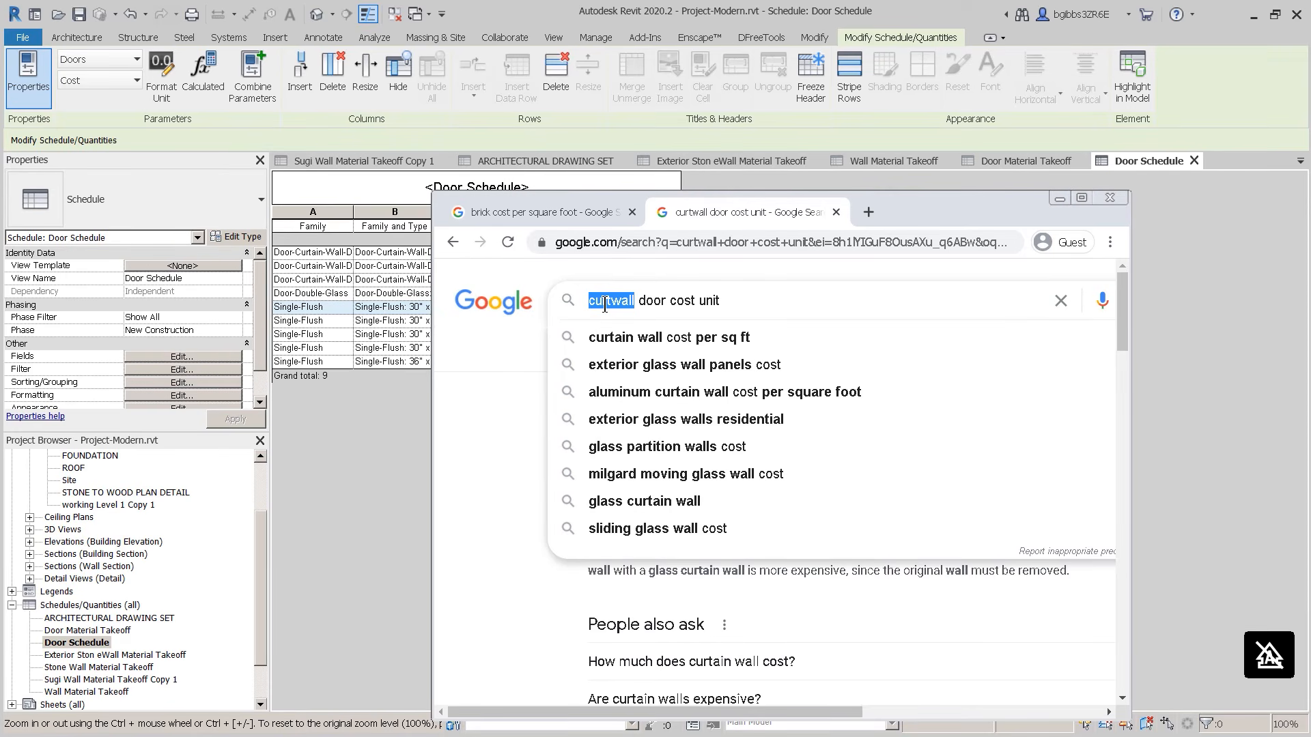
text(wood )
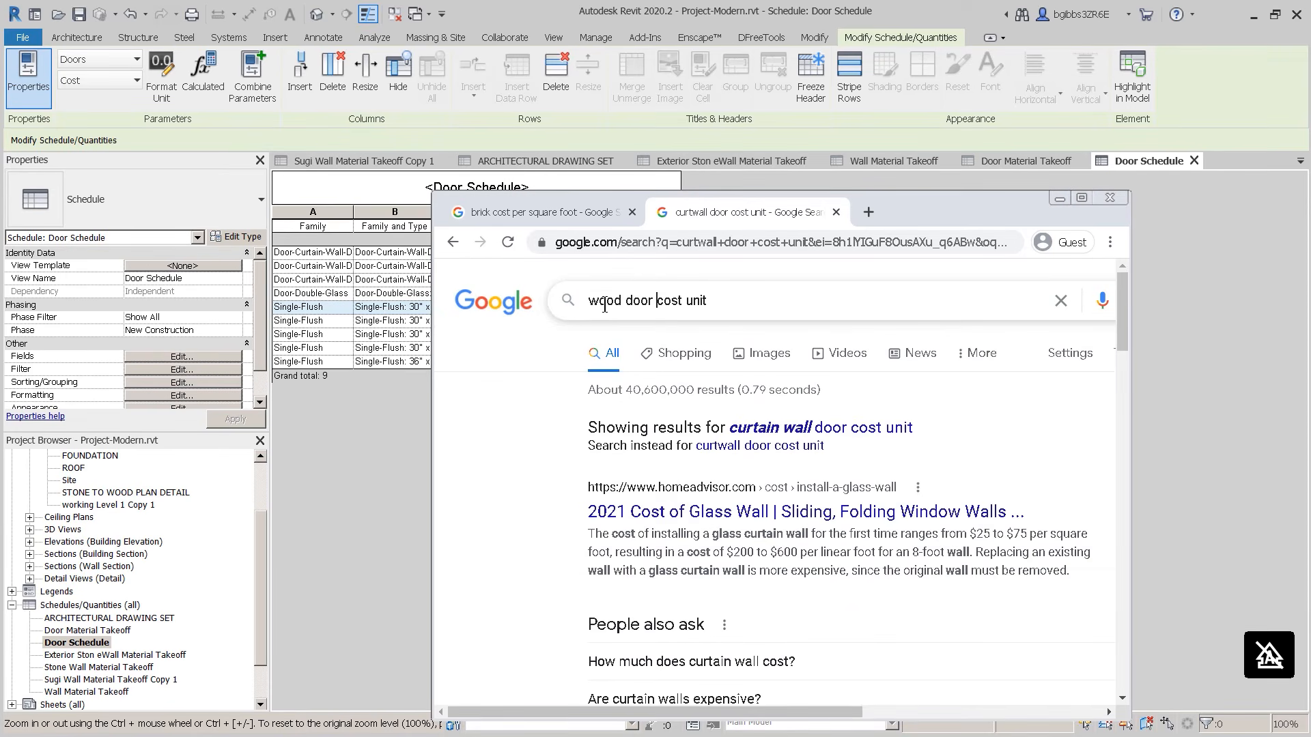
text(3')
key(Return)
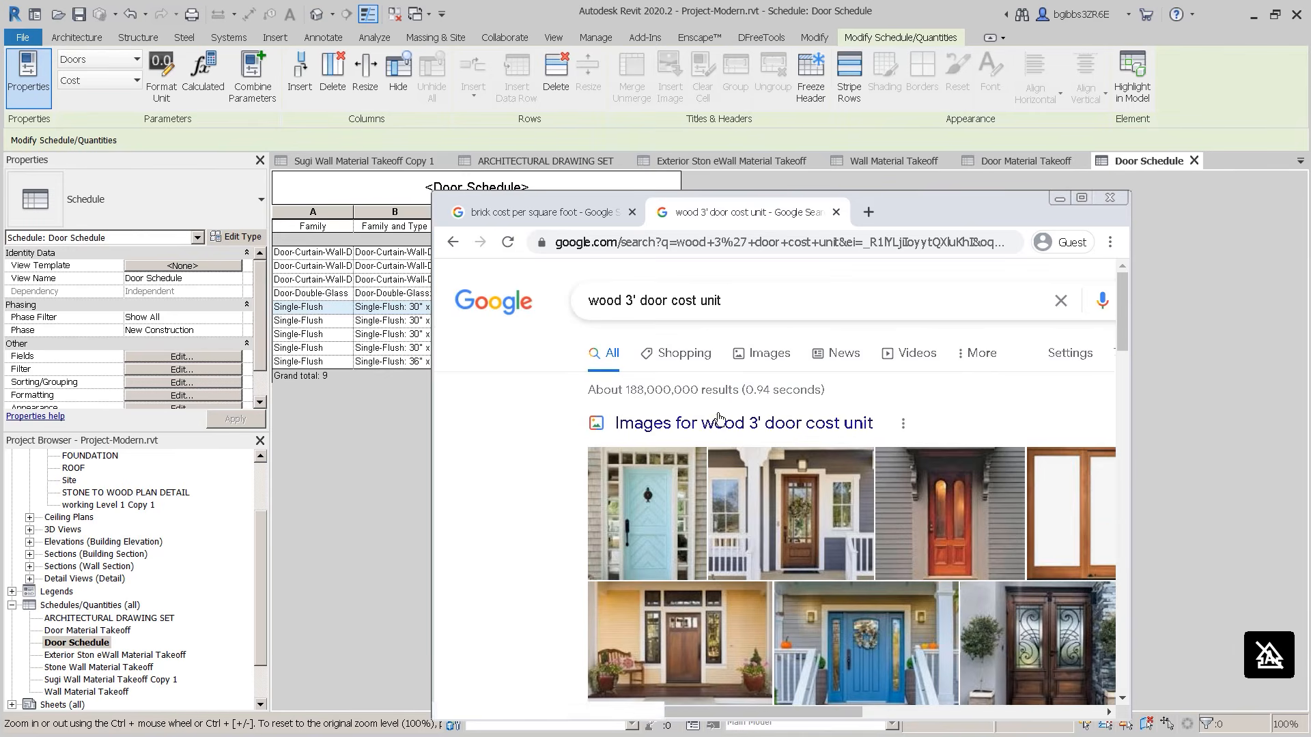
scroll(685, 477, down, 10)
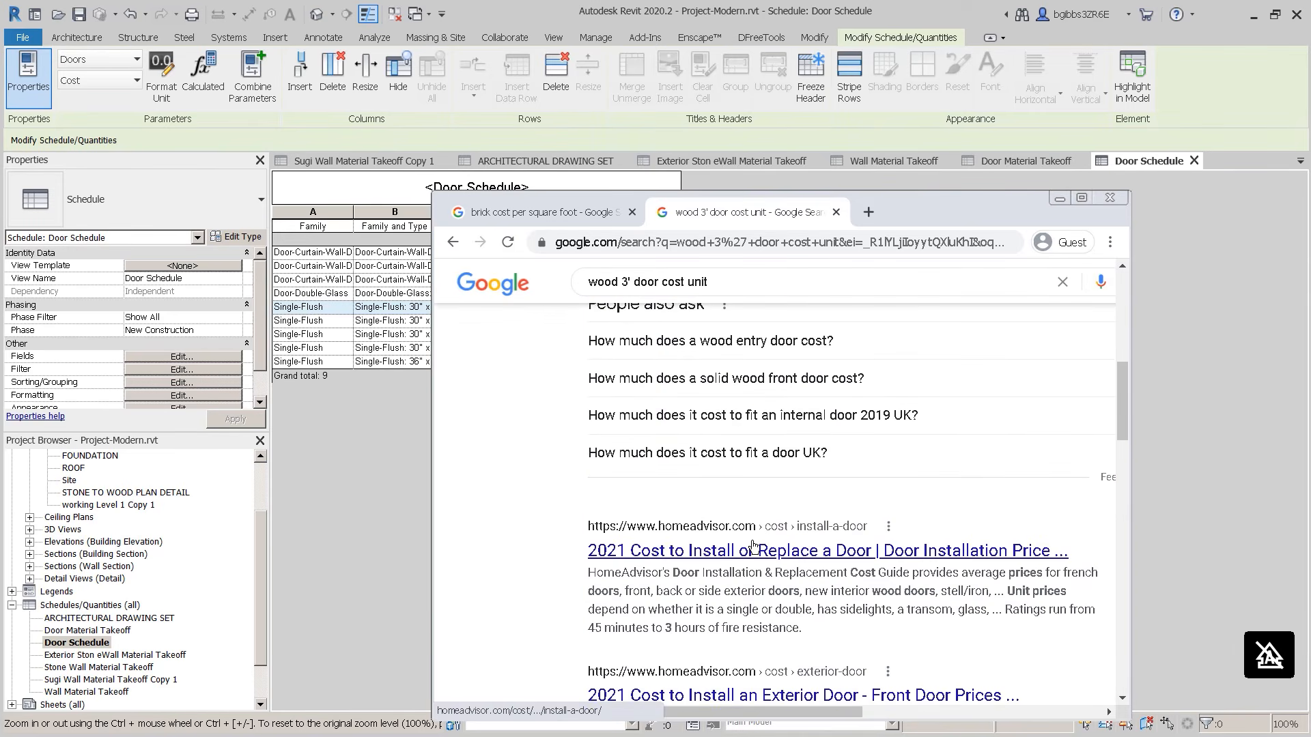
click(804, 347)
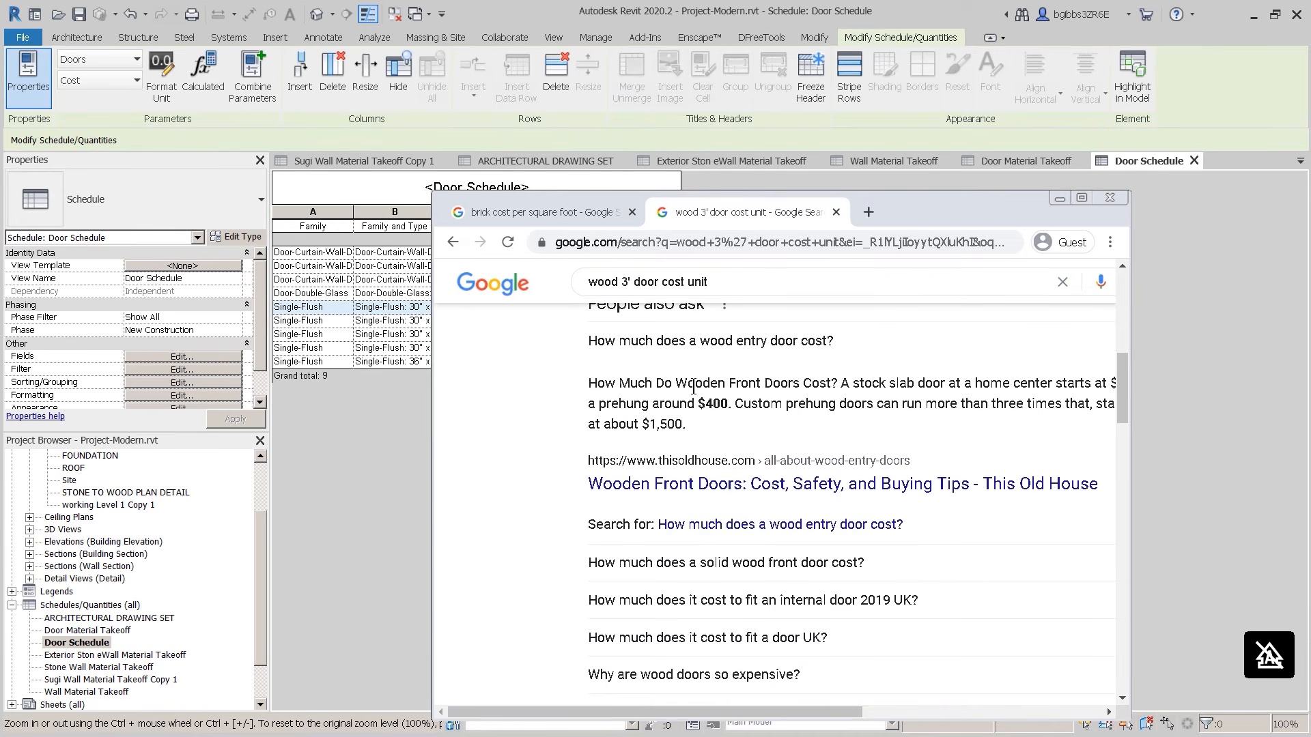
drag(911, 210, 885, 203)
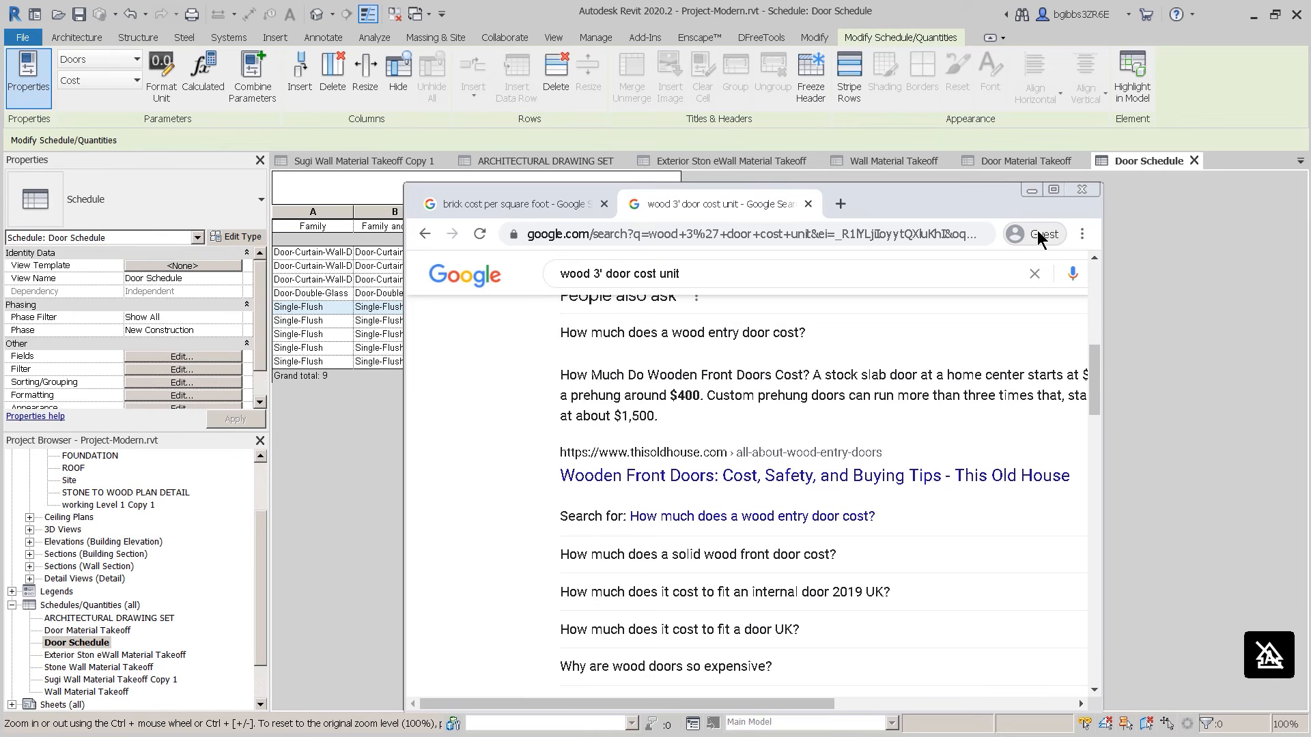
click(1031, 192)
Step: Price the 30-inch Single-Flush doors at 350 and the 36-inch one at 400
click(467, 308)
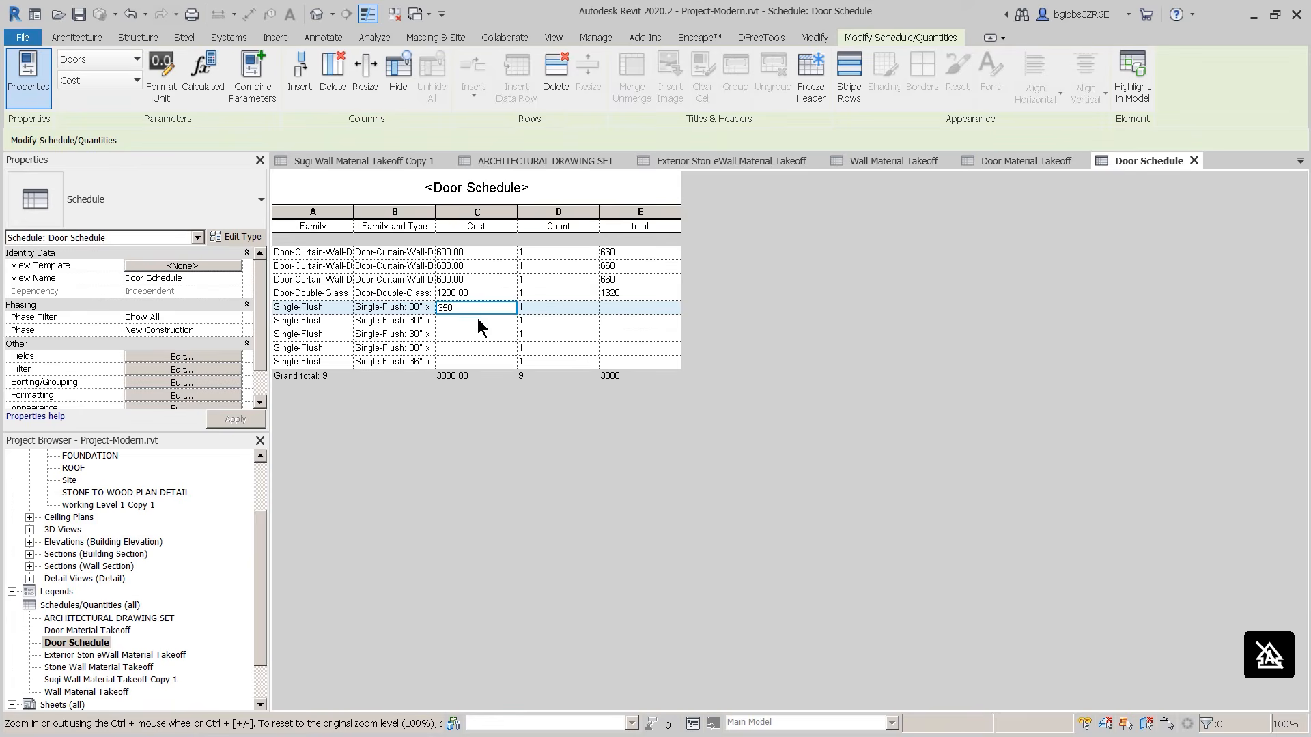
click(580, 399)
click(716, 390)
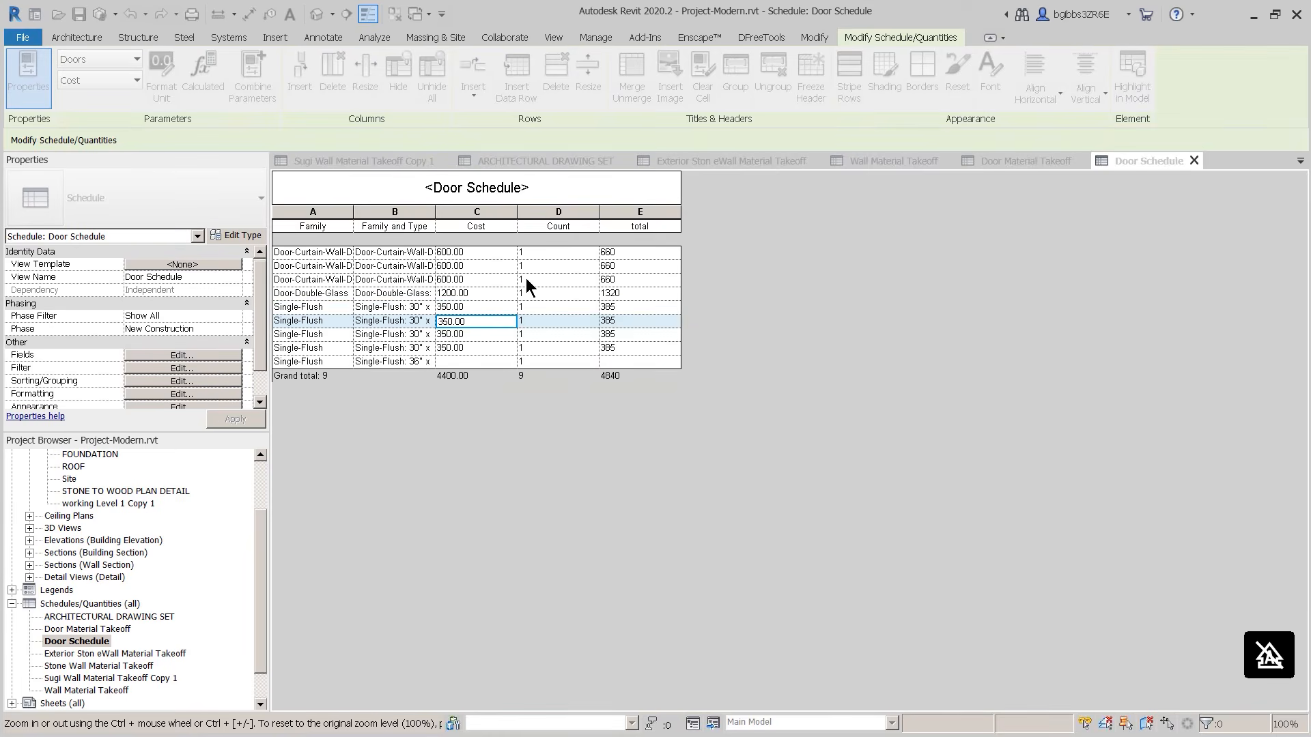
click(459, 362)
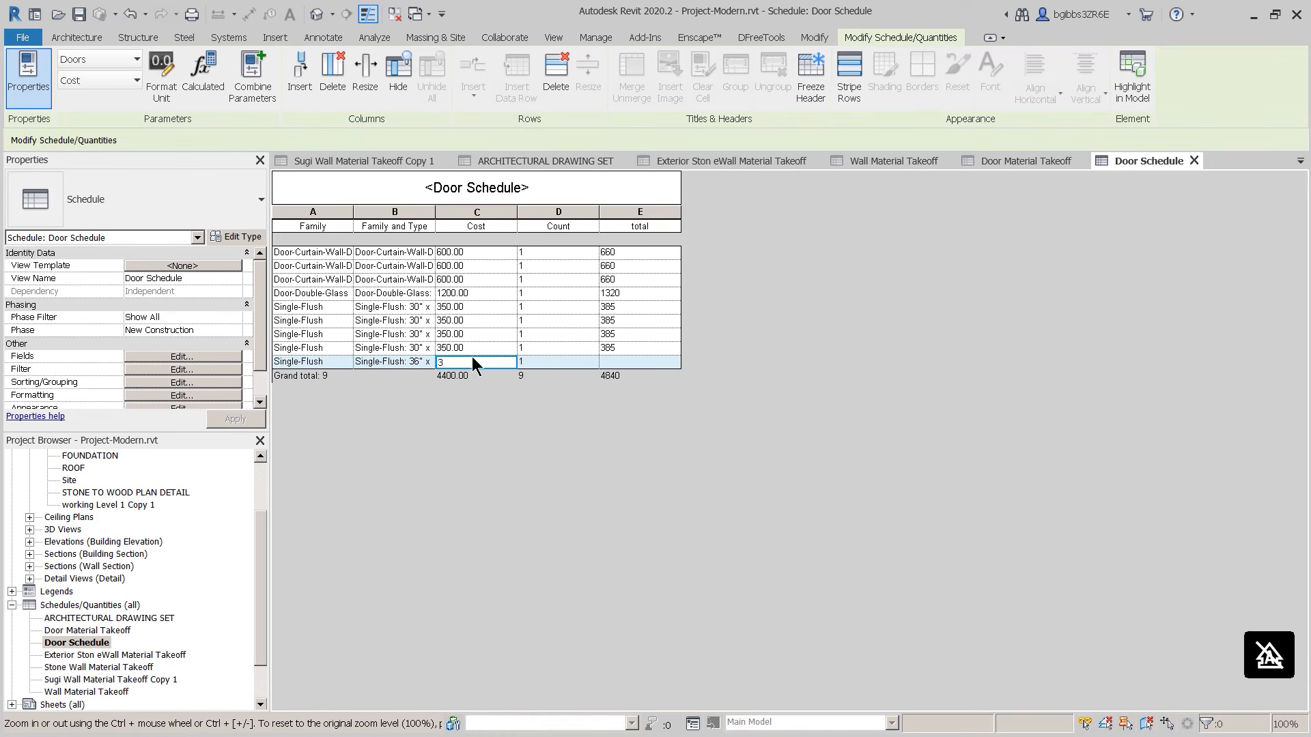
click(447, 212)
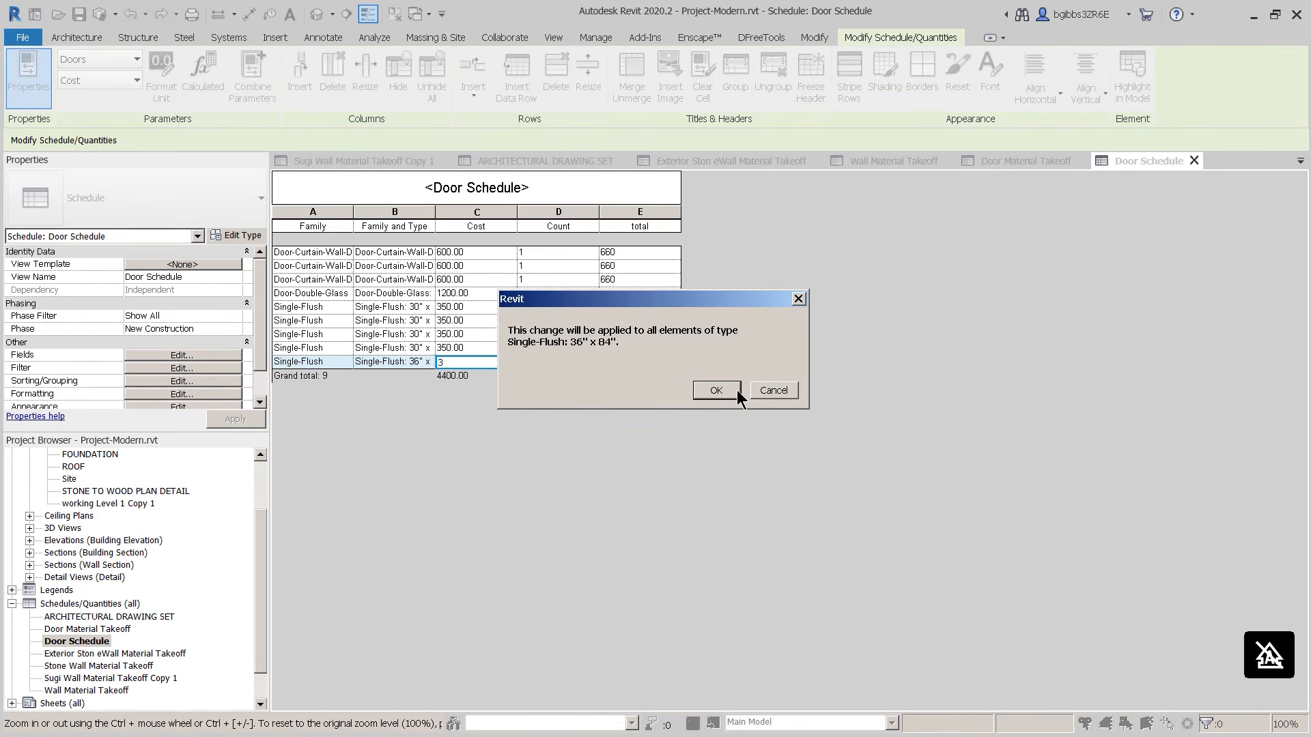
click(736, 391)
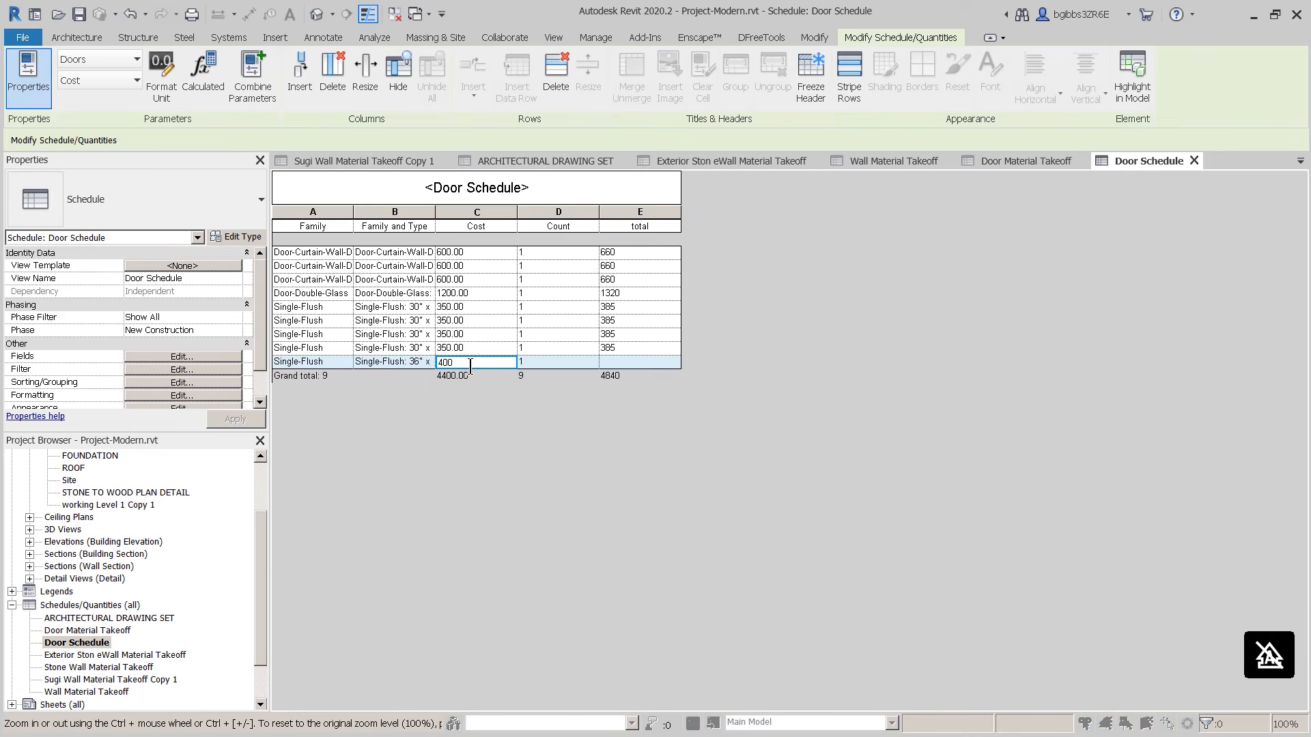
key(Return)
click(716, 391)
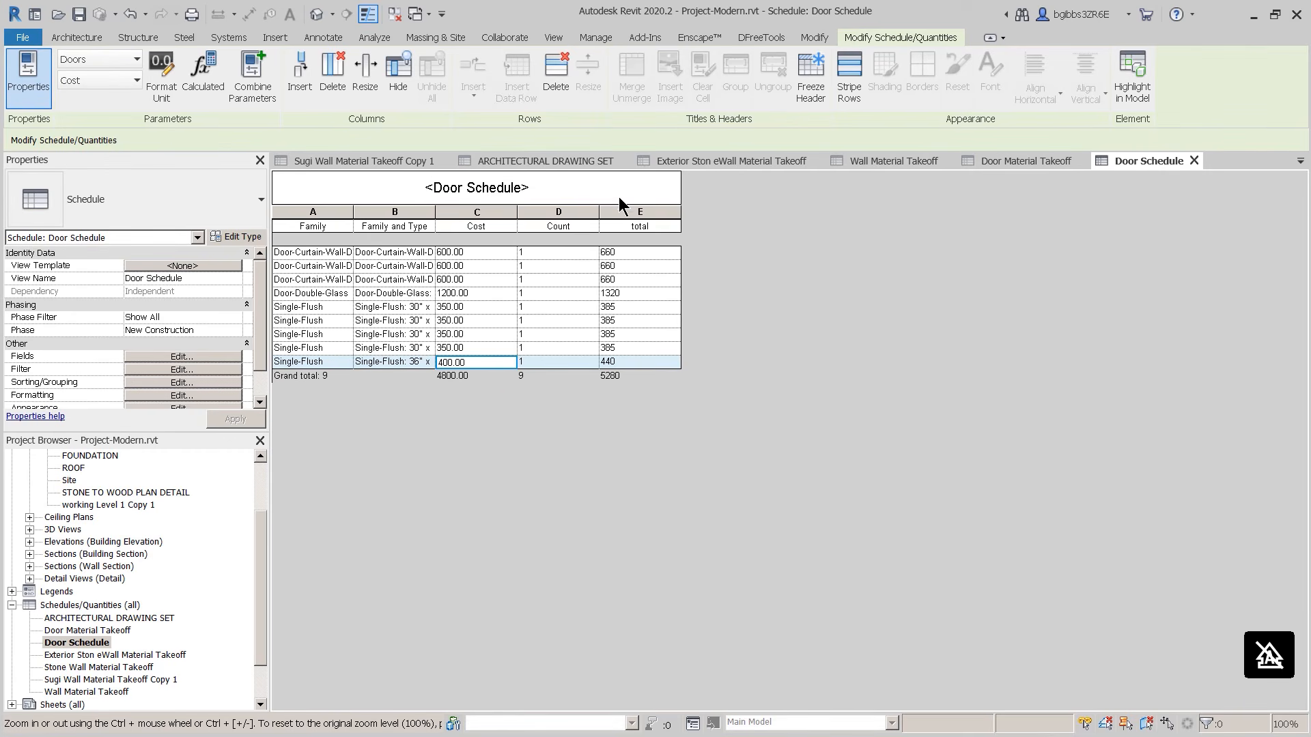
click(1041, 160)
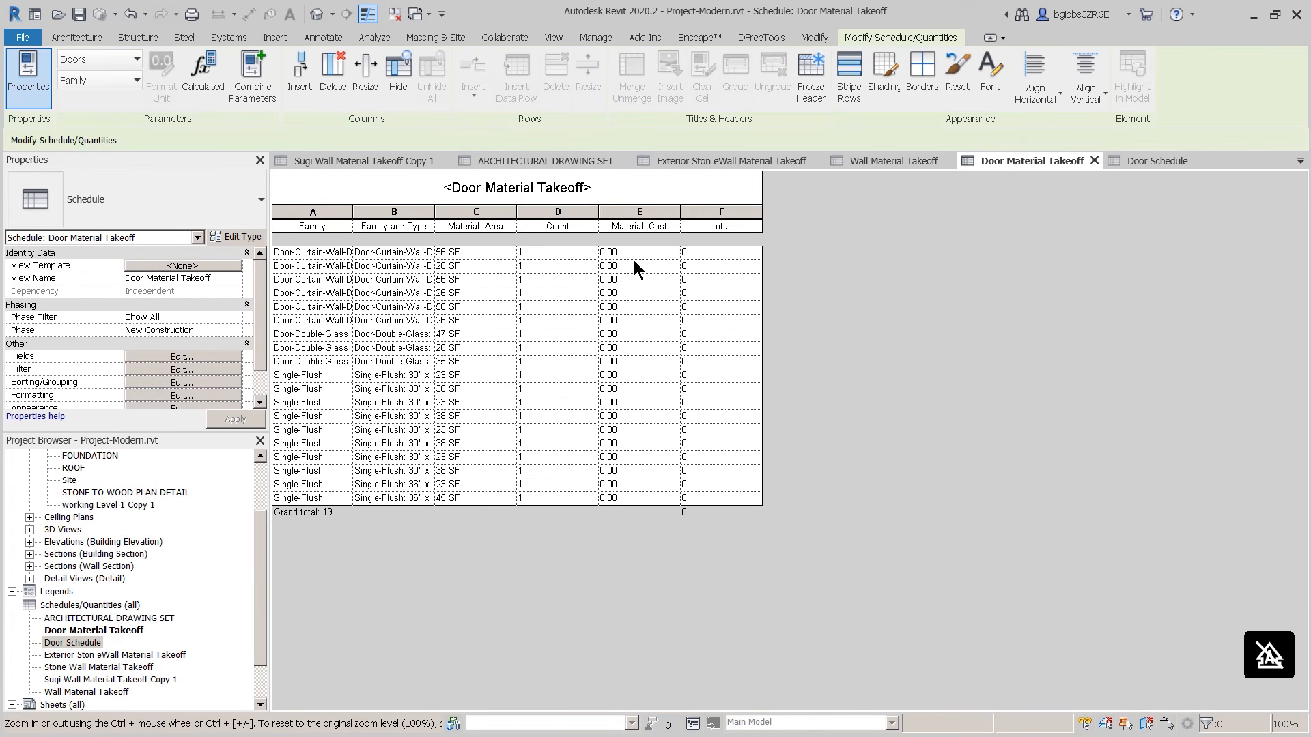
click(1159, 162)
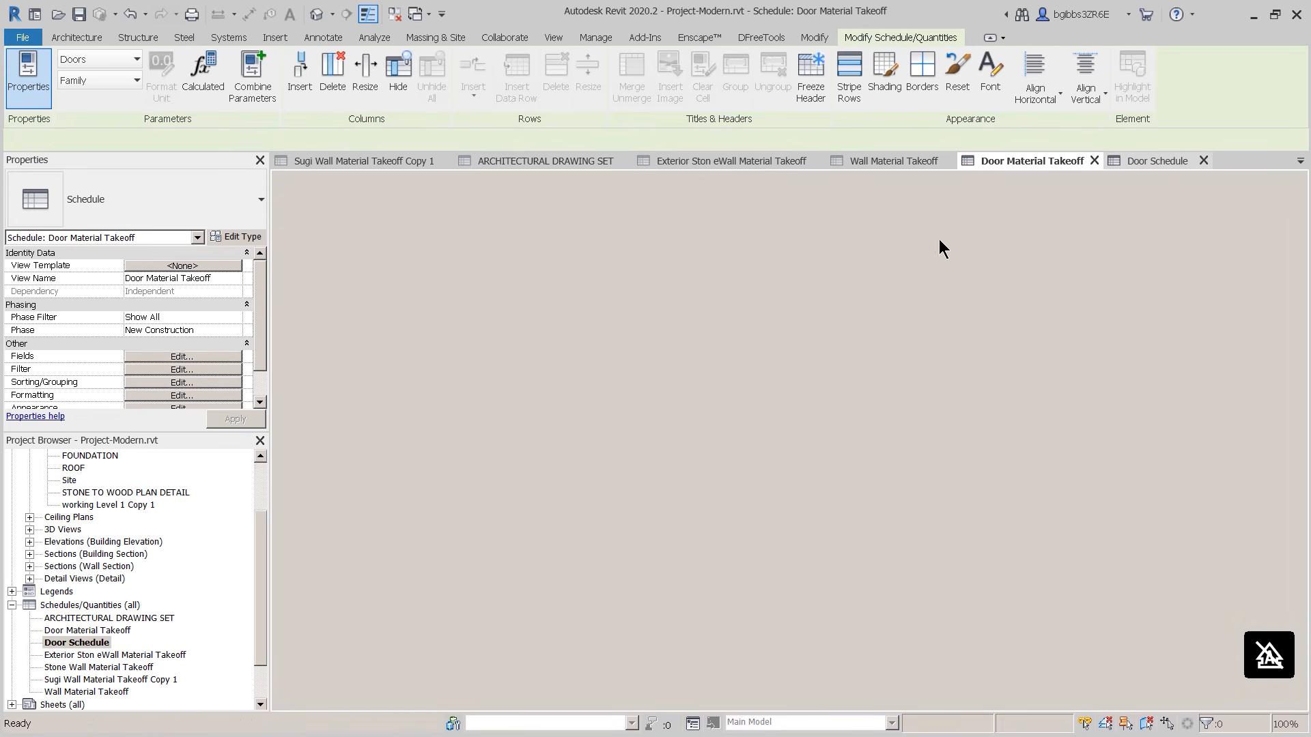